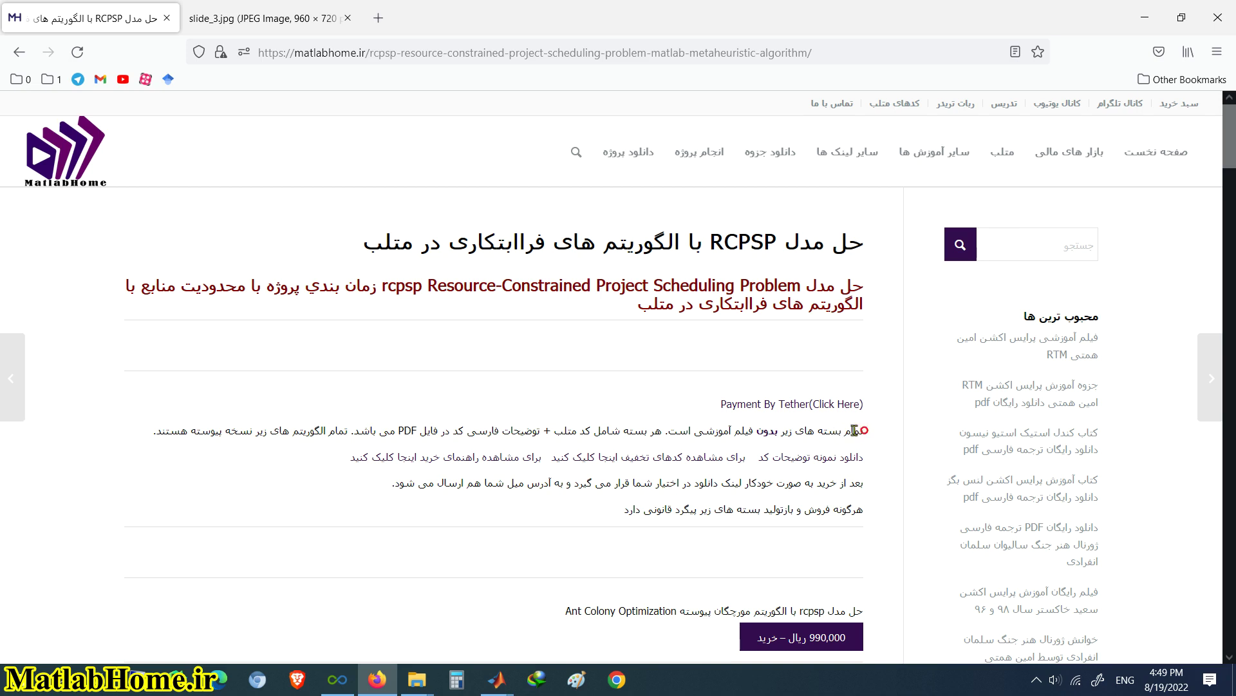
Highlight and read the RCPSP page's statement of what each package contains and that all its algorithms are continuous versions
{"action": "left_click_drag", "start_coordinate": [863, 430], "coordinate": [559, 425]}
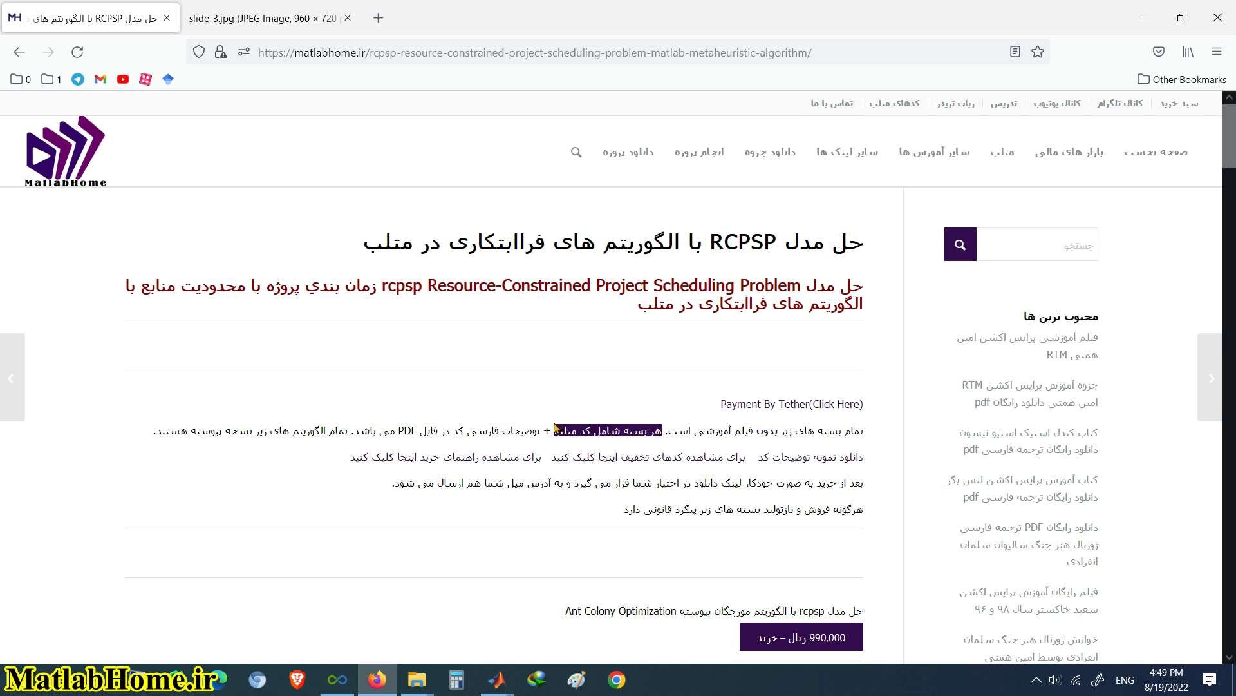
{"action": "left_click_drag", "start_coordinate": [539, 429], "coordinate": [149, 434]}
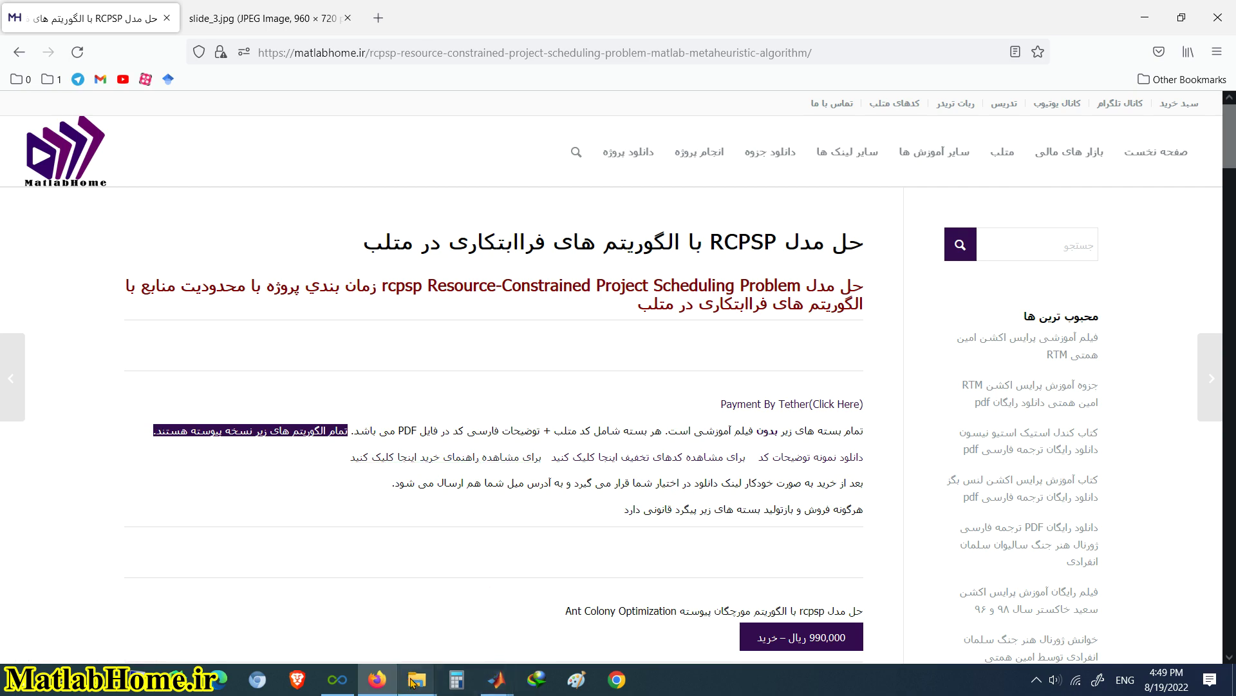
Switch to File Explorer, close the duplicate AntColonyOptimization window and go up to the rcpsp folder in the remaining one
{"action": "mouse_move", "coordinate": [417, 679]}
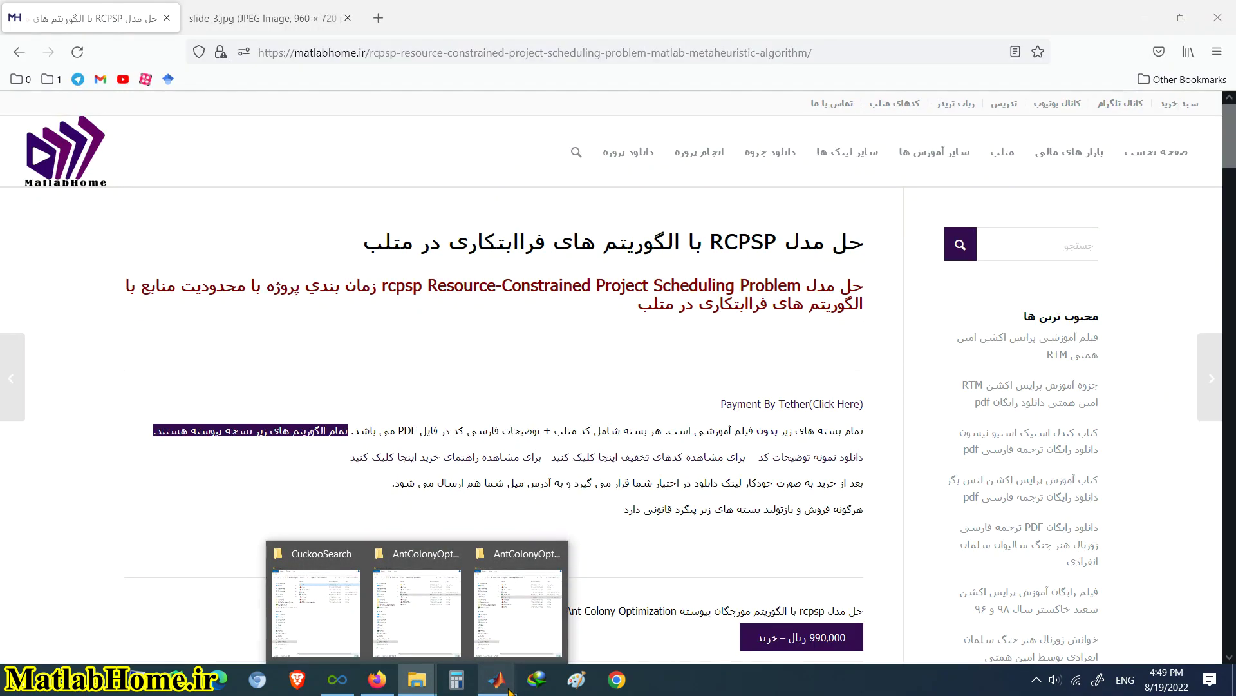
{"action": "left_click", "coordinate": [454, 555]}
{"action": "left_click", "coordinate": [496, 557]}
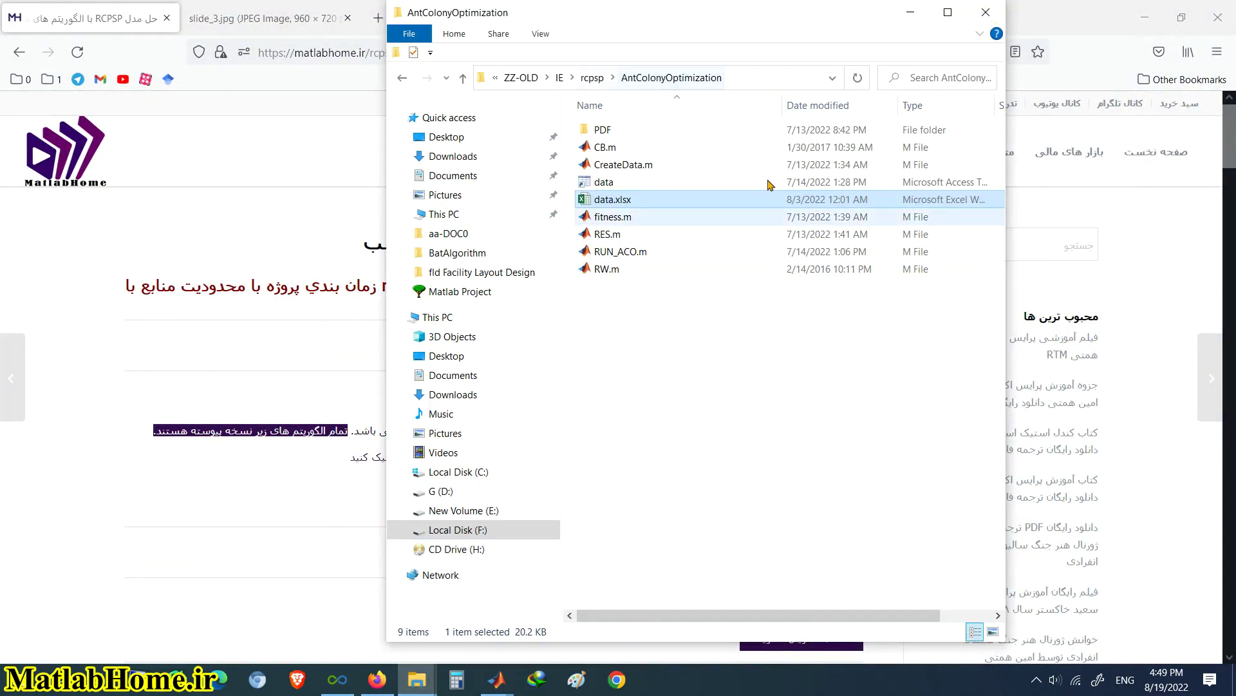
{"action": "left_click", "coordinate": [592, 78]}
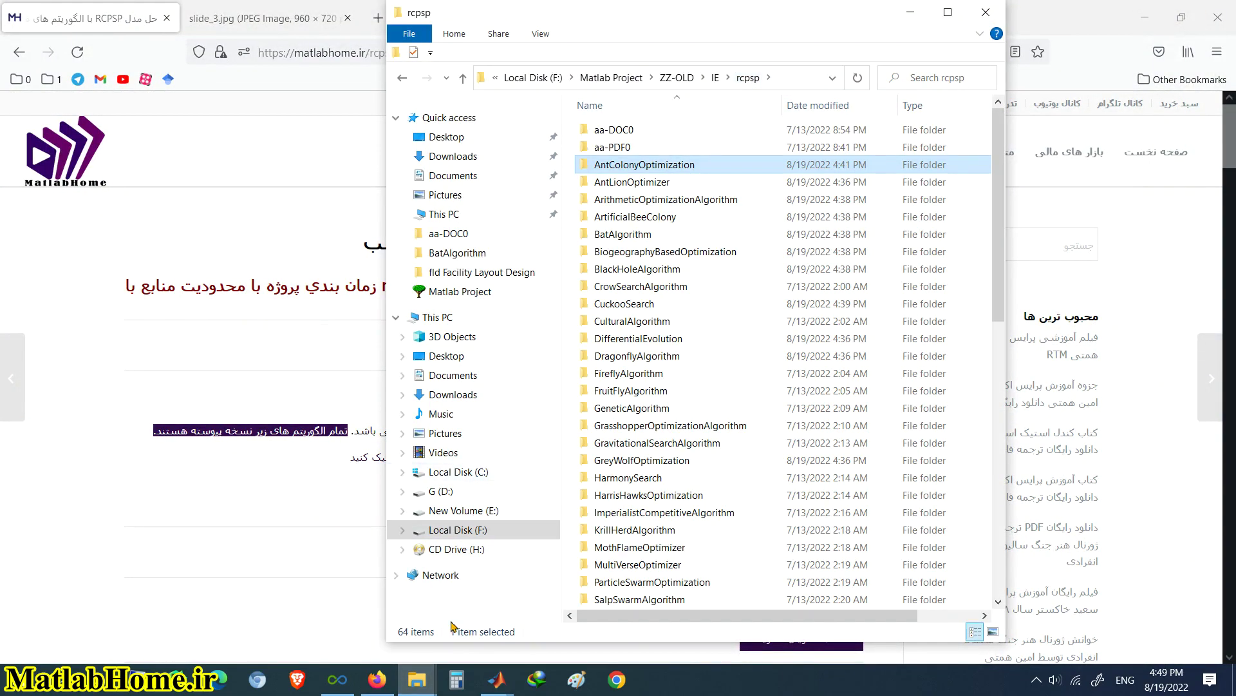
Close the CuckooSearch folder window and maximize the rcpsp folder window
{"action": "mouse_move", "coordinate": [419, 678]}
{"action": "left_click", "coordinate": [405, 554]}
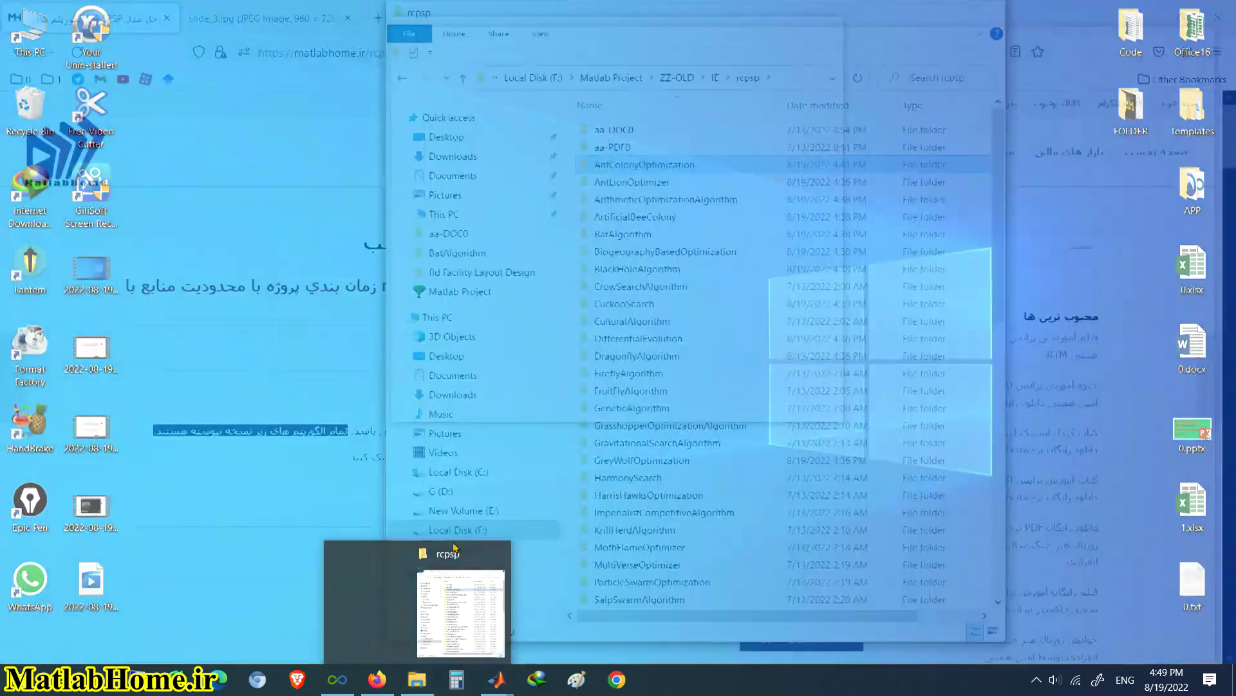
{"action": "left_click", "coordinate": [949, 12]}
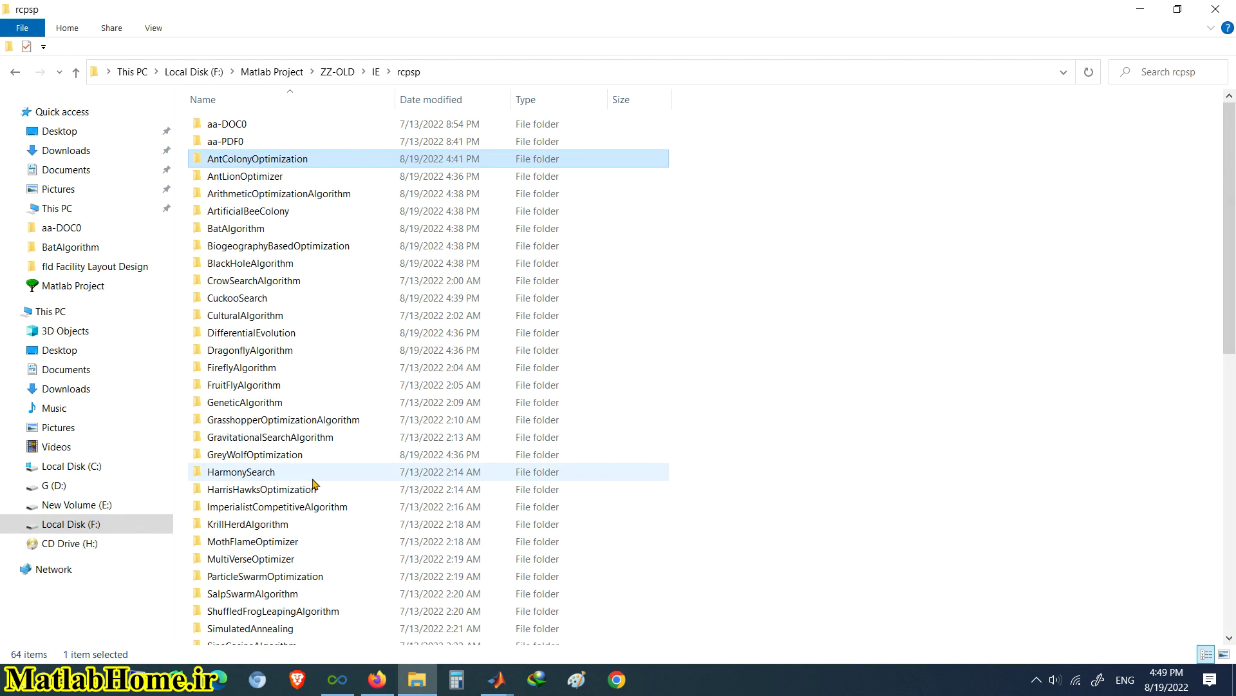
Inspect the files of the AntColonyOptimization package and its PDF subfolder, and return to the rcpsp folder
{"action": "double_click", "coordinate": [288, 166]}
{"action": "left_click_drag", "start_coordinate": [279, 390], "coordinate": [287, 131]}
{"action": "double_click", "coordinate": [277, 124]}
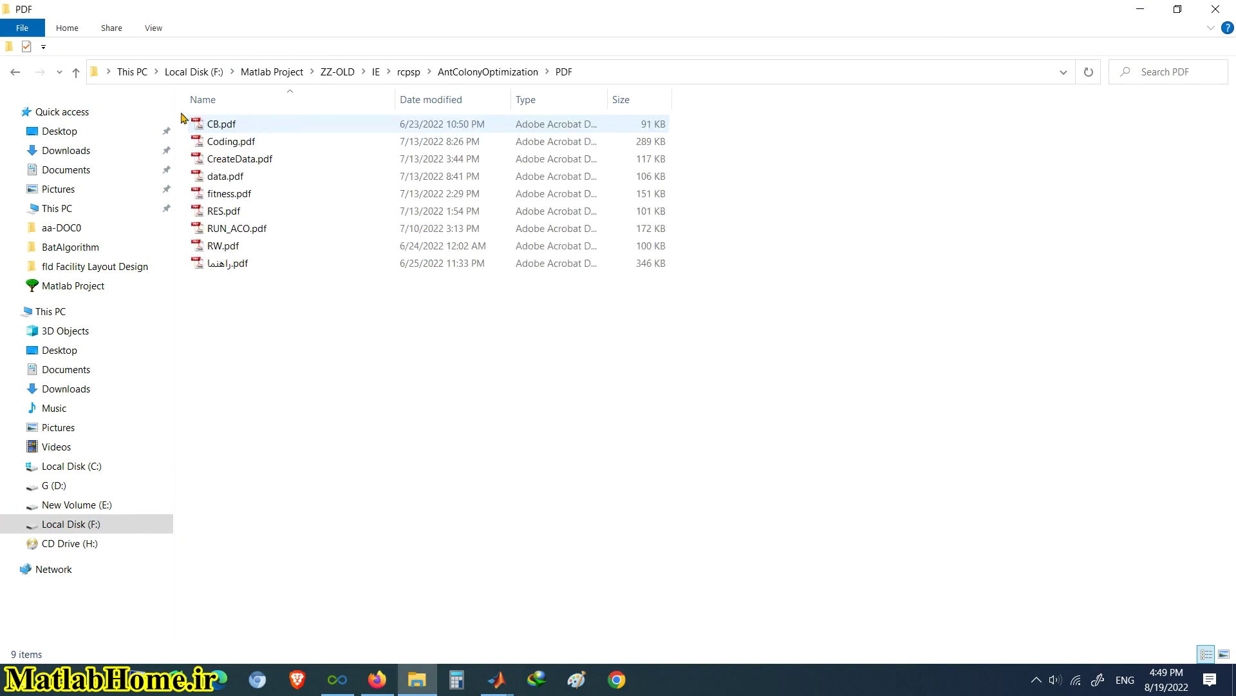
{"action": "left_click", "coordinate": [16, 72]}
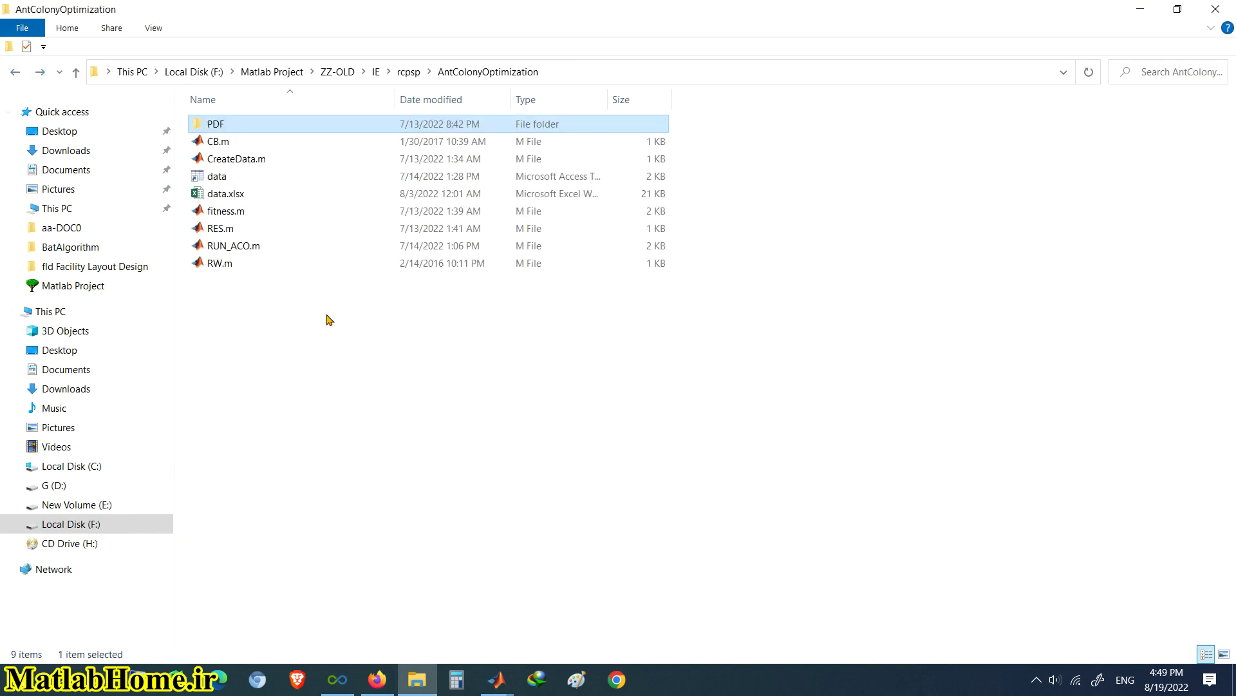
{"action": "left_click", "coordinate": [15, 71]}
Inspect the files of the GreyWolfOptimization package and its PDF subfolder, and return to the rcpsp folder
{"action": "scroll", "coordinate": [316, 364], "scroll_direction": "down", "scroll_amount": 3}
{"action": "double_click", "coordinate": [267, 305]}
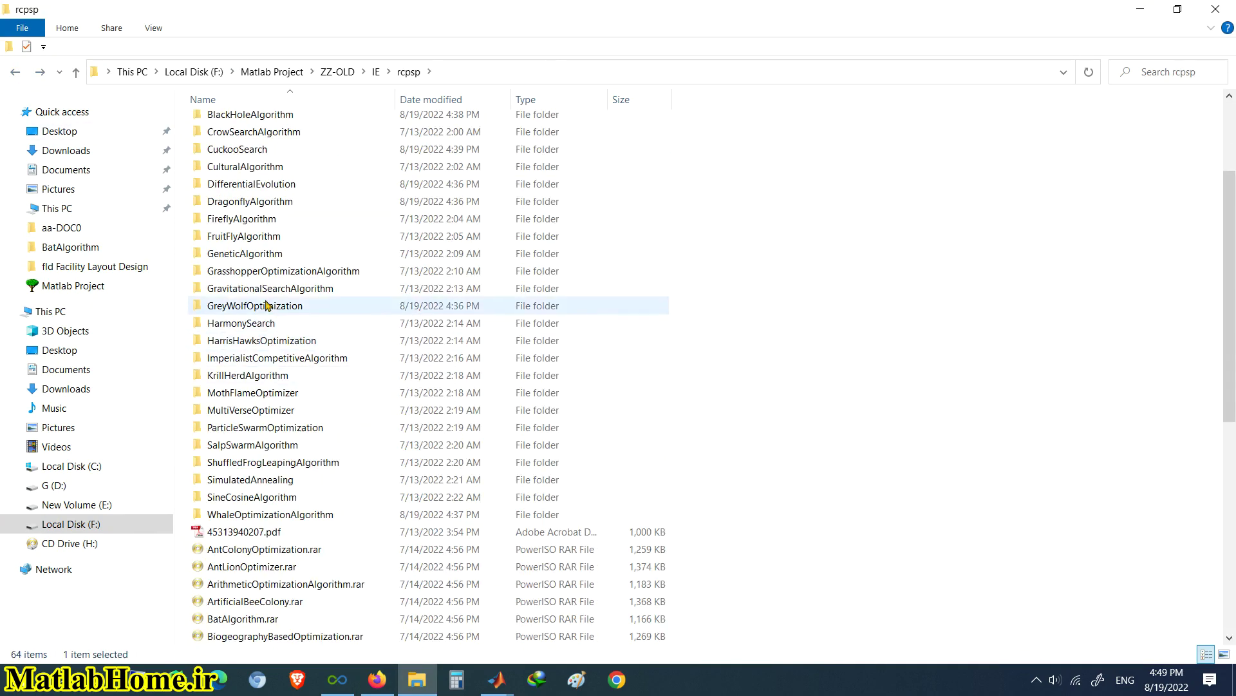
{"action": "left_click_drag", "start_coordinate": [254, 390], "coordinate": [235, 124]}
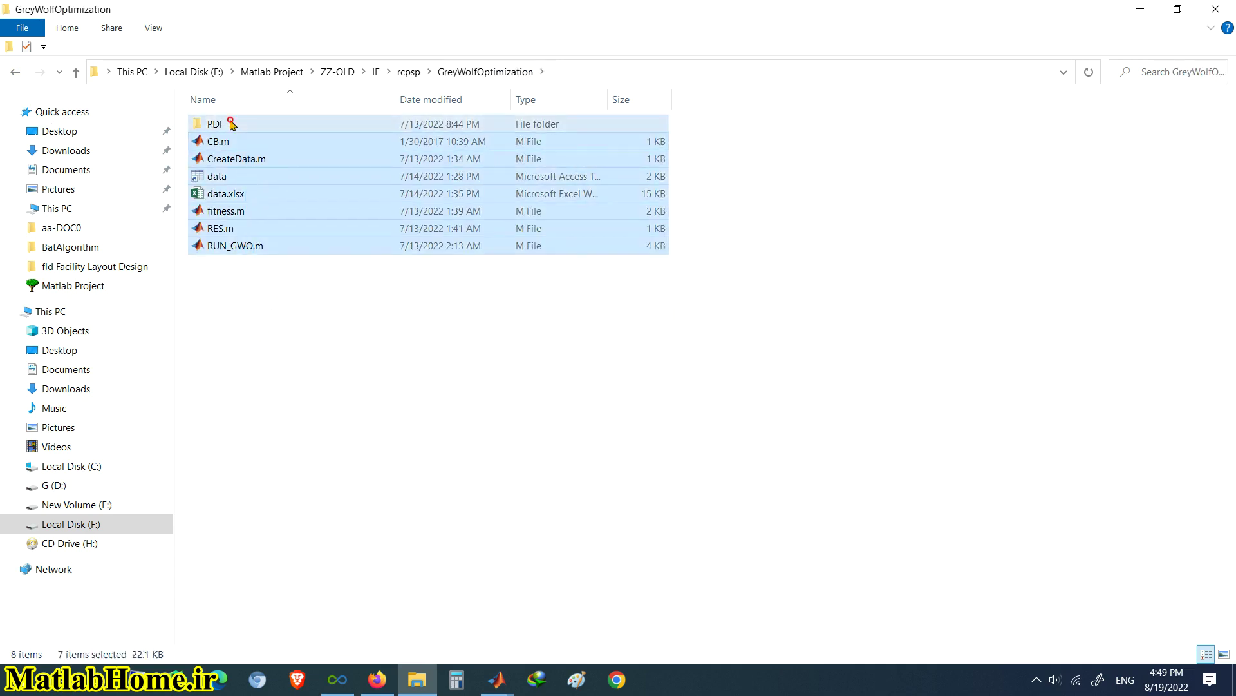
{"action": "double_click", "coordinate": [232, 123]}
{"action": "left_click", "coordinate": [16, 75]}
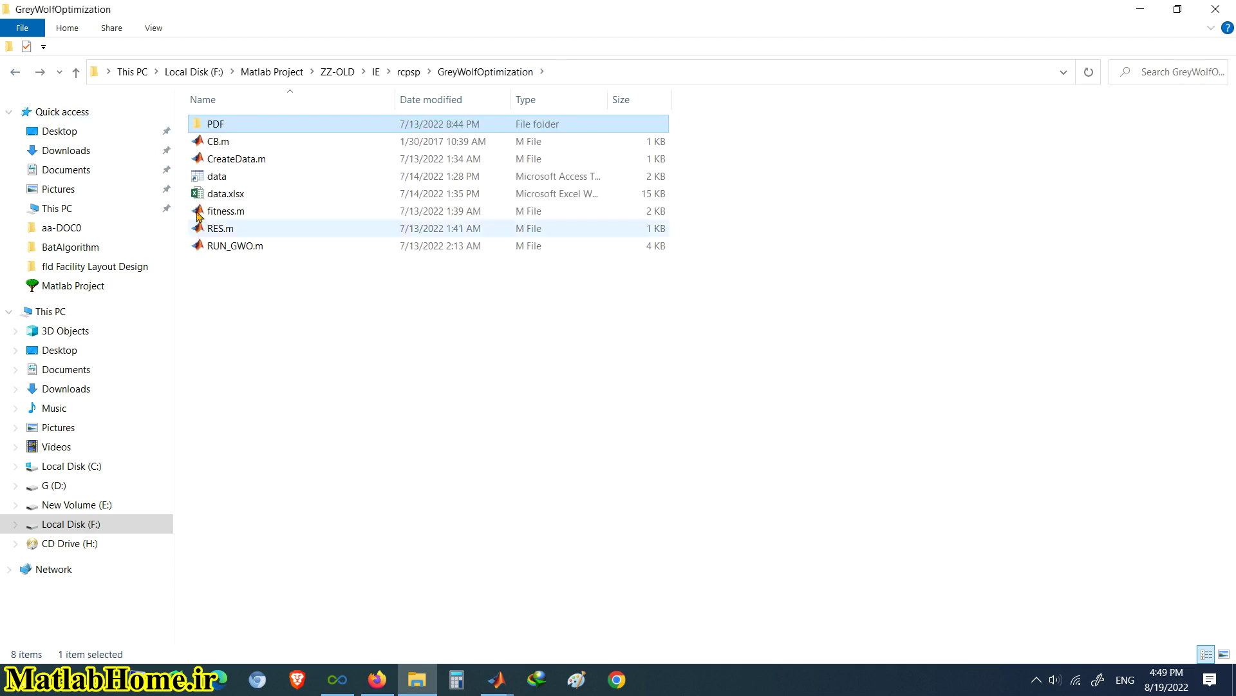
{"action": "left_click", "coordinate": [15, 76]}
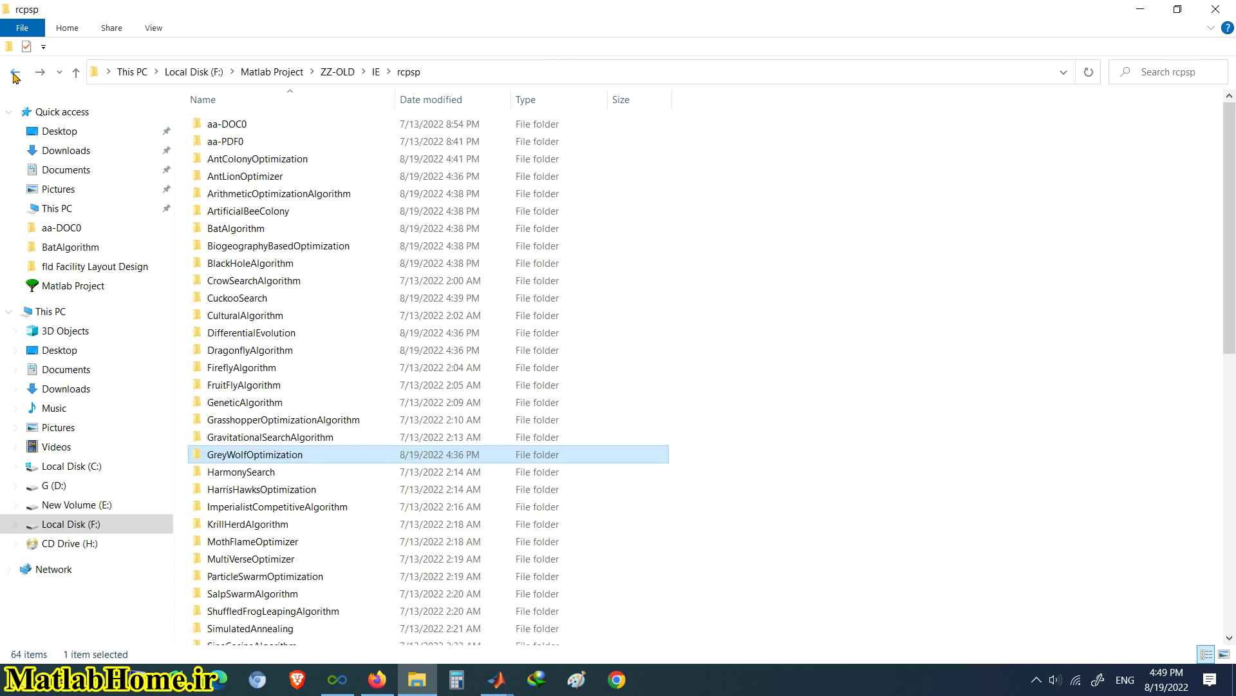
Inspect the files of the GravitationalSearchAlgorithm package and its PDF subfolder, and return to the rcpsp folder
{"action": "double_click", "coordinate": [256, 440]}
{"action": "left_click_drag", "start_coordinate": [255, 469], "coordinate": [274, 136]}
{"action": "double_click", "coordinate": [214, 123]}
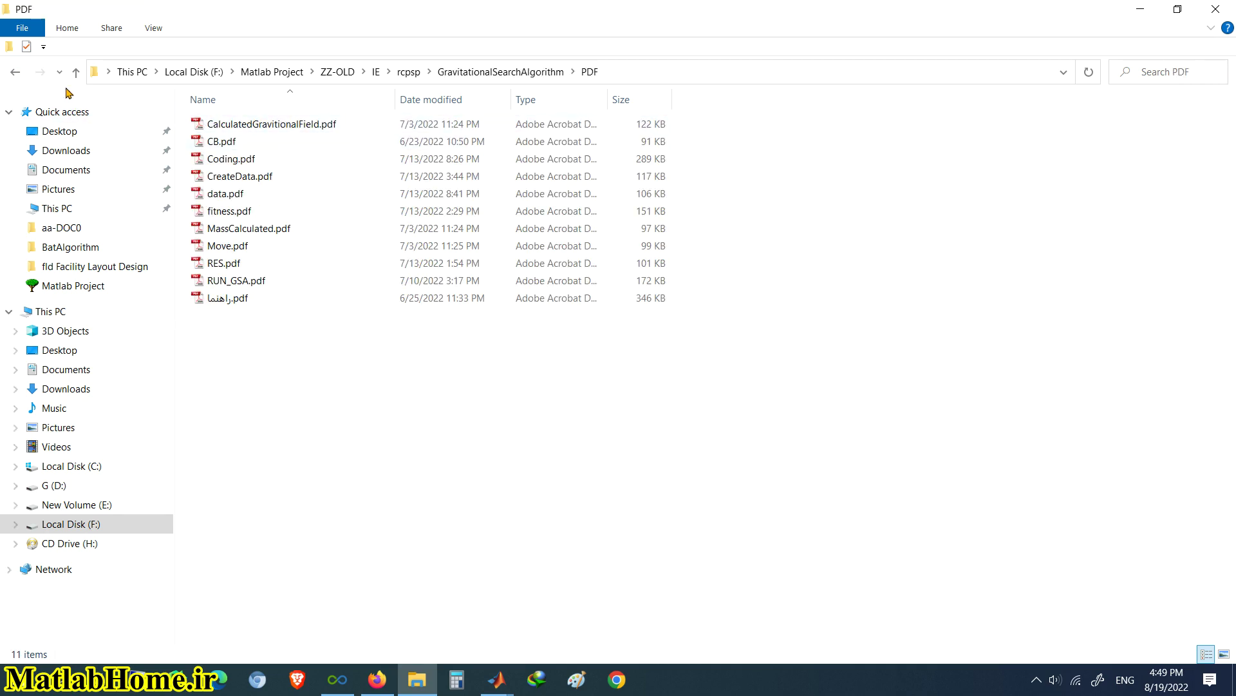
{"action": "left_click", "coordinate": [19, 74]}
{"action": "left_click", "coordinate": [19, 73]}
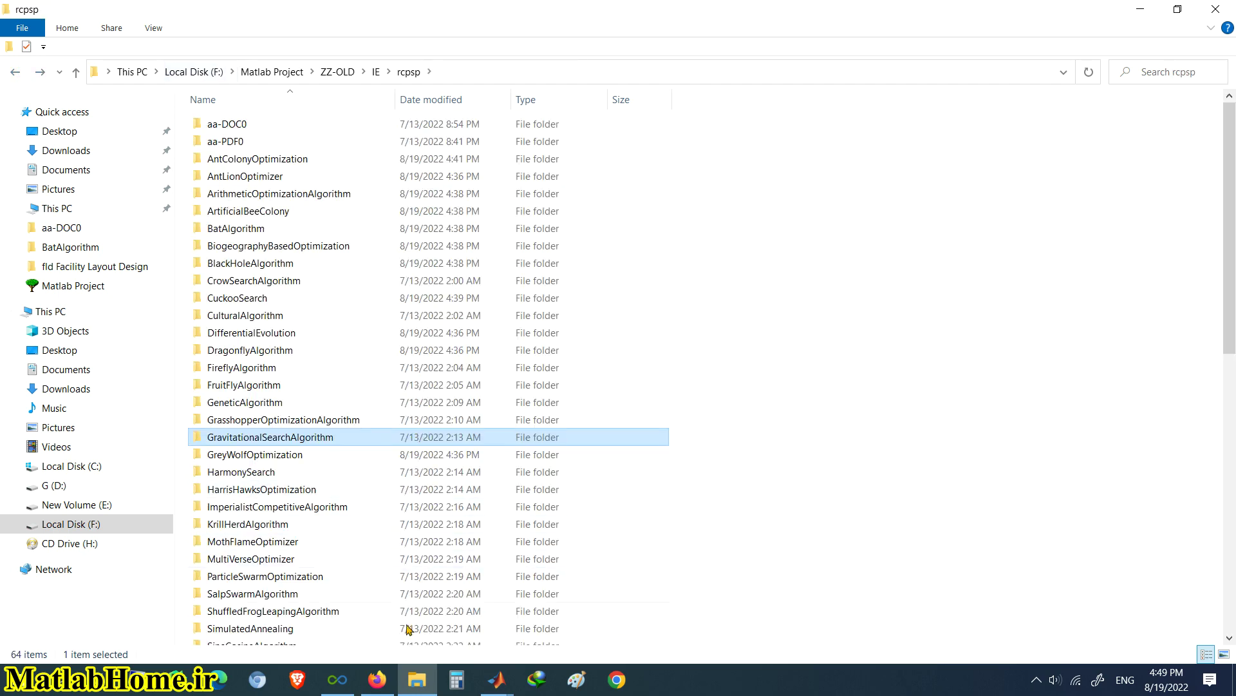
Return to the RCPSP page in Firefox and review the sample download, discount code, purchase guide, delivery and Tether payment lines
{"action": "left_click", "coordinate": [384, 687]}
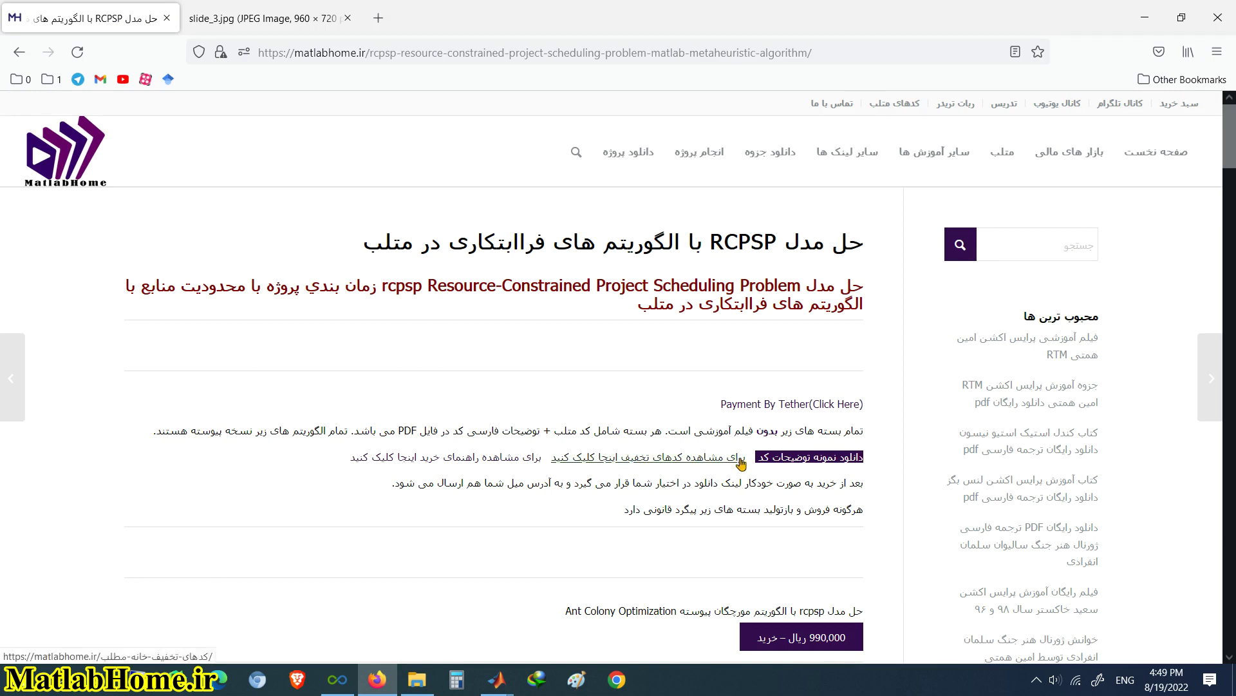
{"action": "left_click_drag", "start_coordinate": [745, 459], "coordinate": [548, 457]}
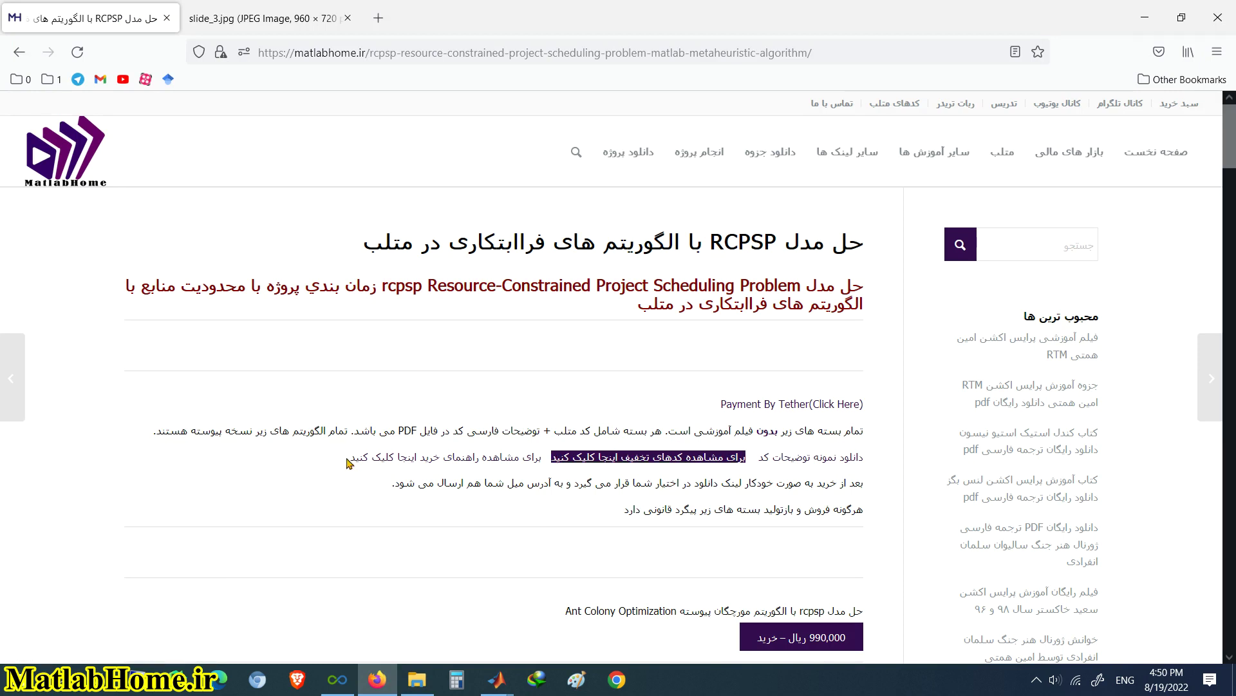
{"action": "left_click_drag", "start_coordinate": [349, 458], "coordinate": [541, 463]}
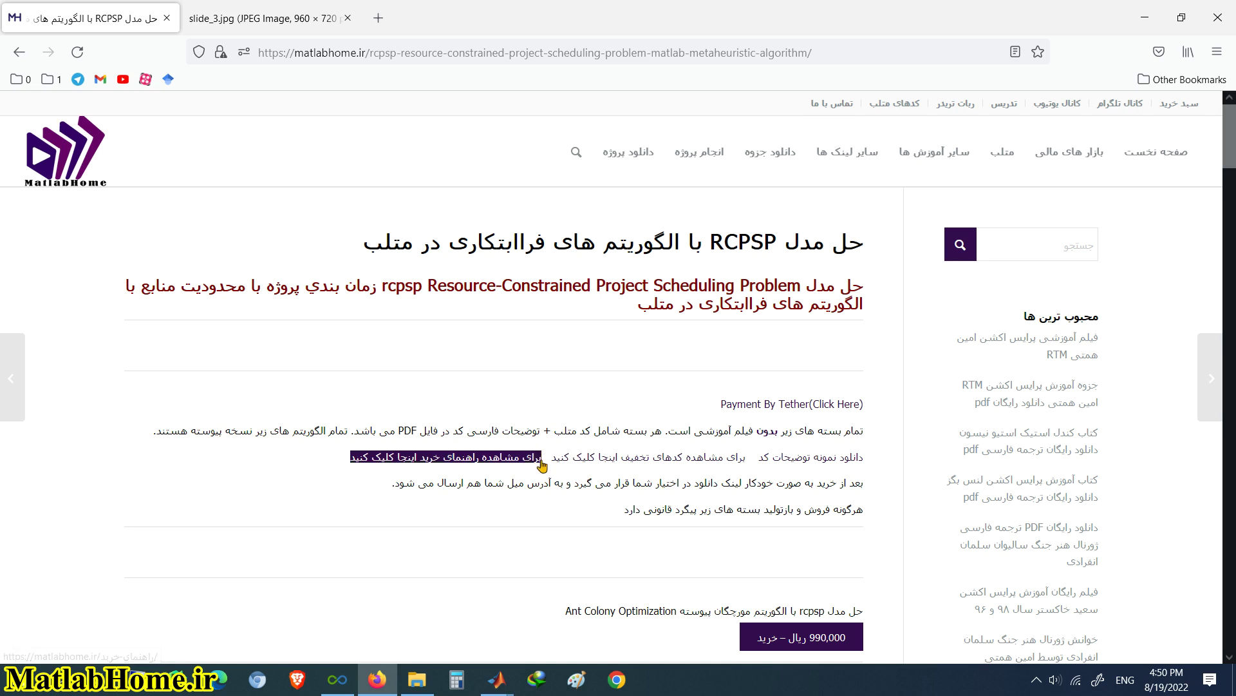
{"action": "left_click", "coordinate": [776, 482]}
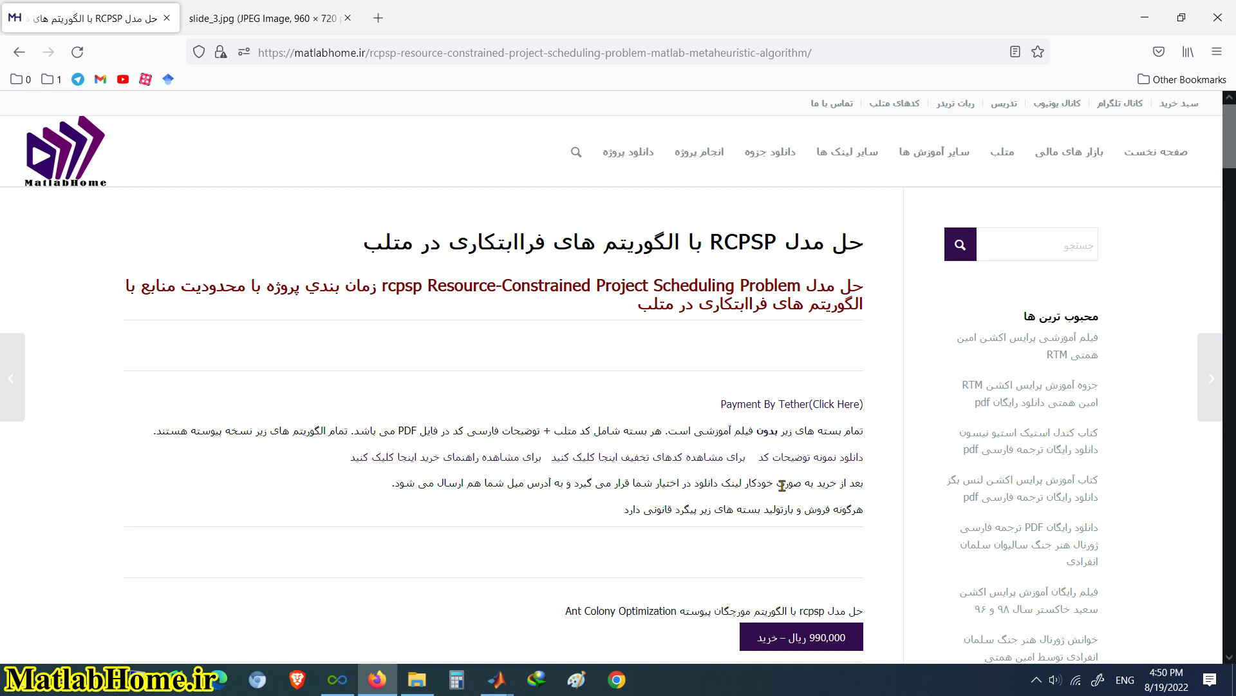
{"action": "left_click_drag", "start_coordinate": [786, 485], "coordinate": [393, 484]}
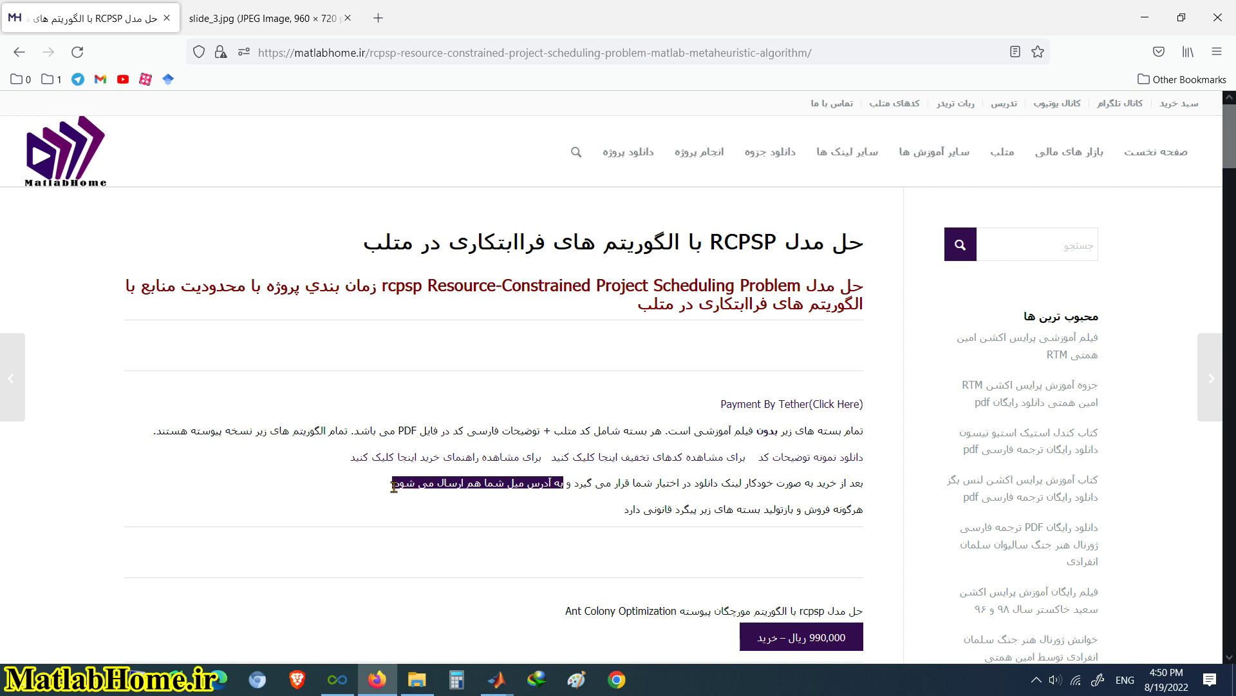
{"action": "triple_click", "coordinate": [706, 402]}
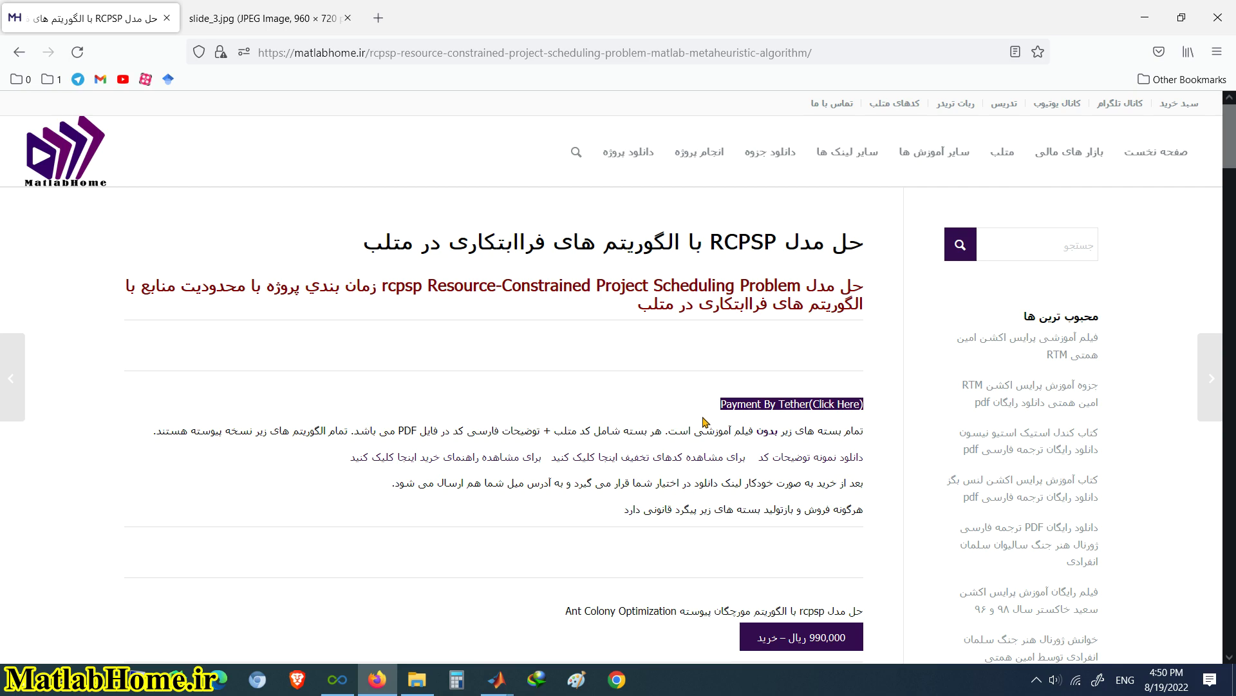
{"action": "scroll", "coordinate": [703, 421], "scroll_direction": "down", "scroll_amount": 2}
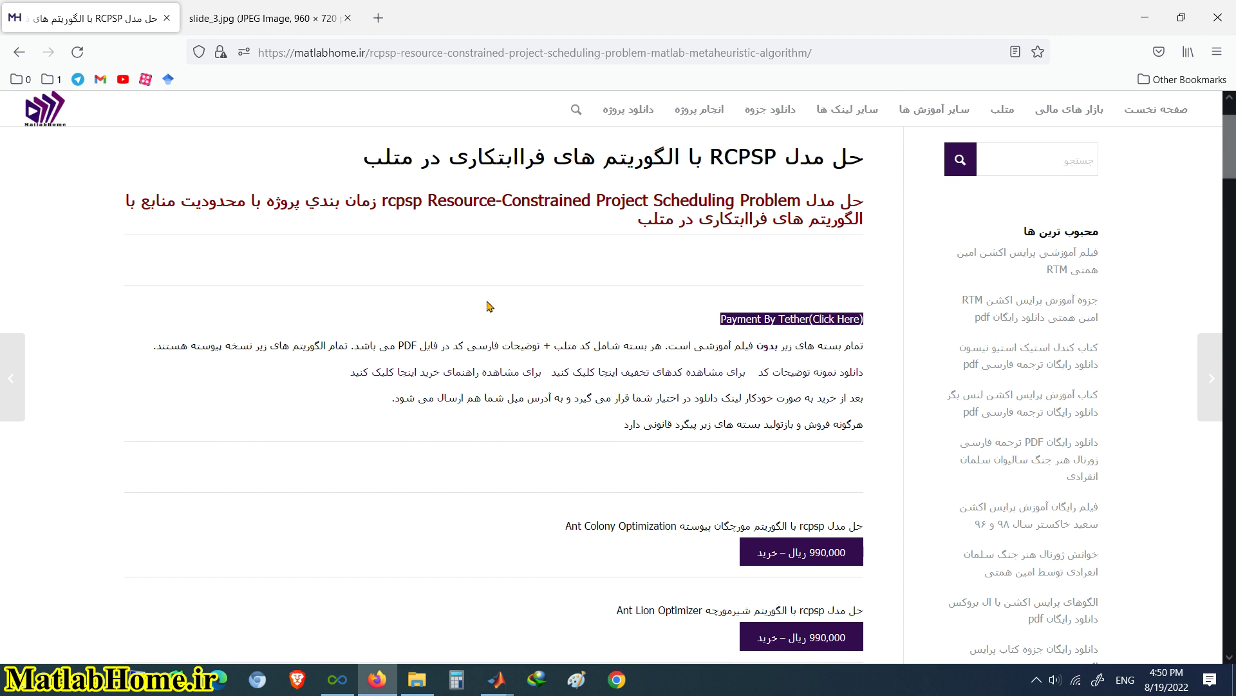
{"action": "scroll", "coordinate": [484, 325], "scroll_direction": "up", "scroll_amount": 2}
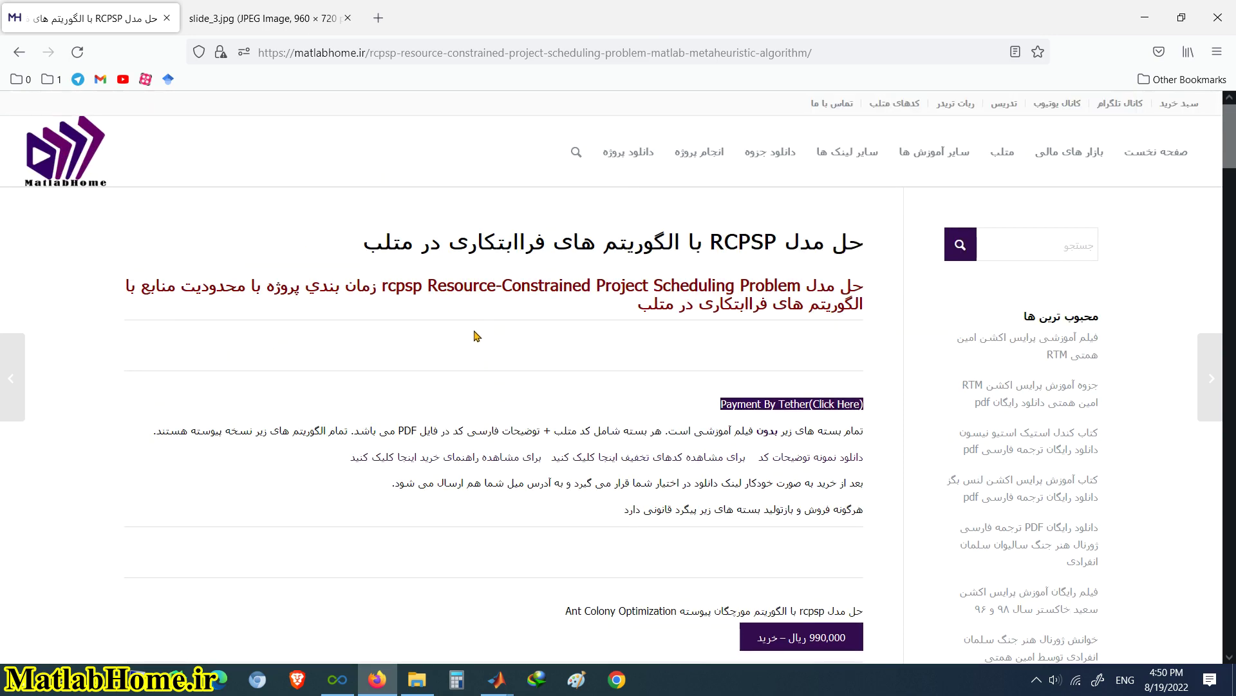
Close MATLAB's Figure 1 and Editor windows and bring the main MATLAB window to the front
{"action": "mouse_move", "coordinate": [504, 677]}
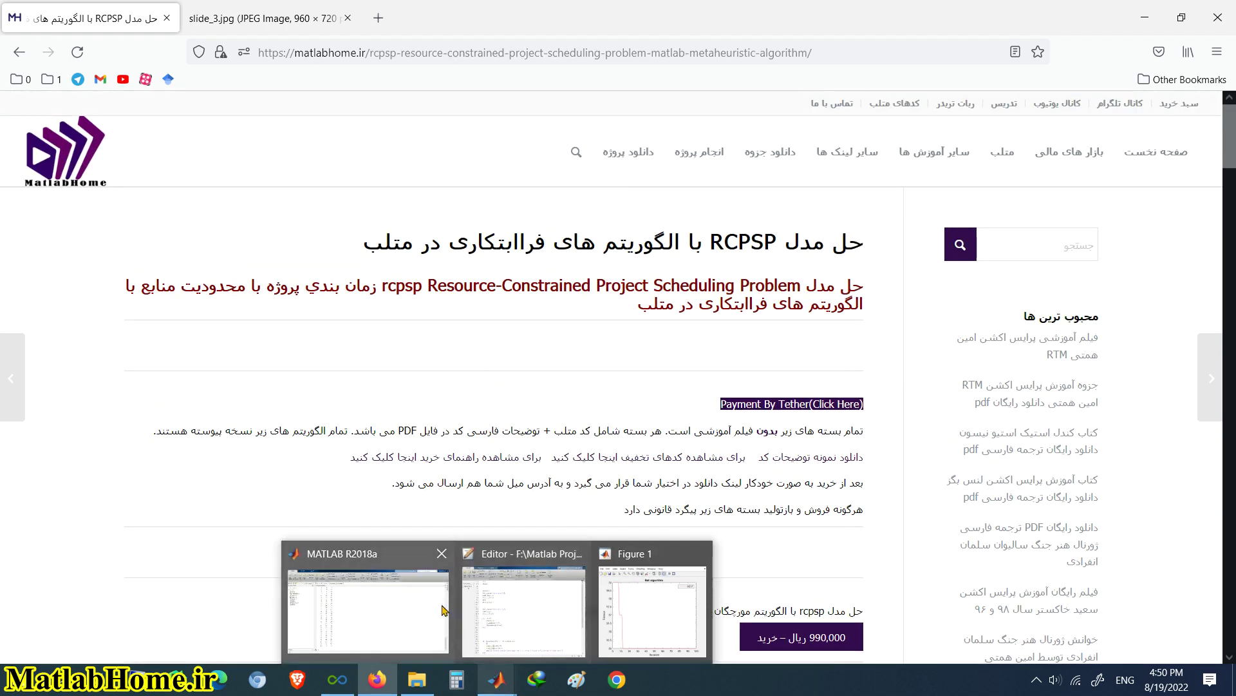
{"action": "left_click", "coordinate": [699, 553]}
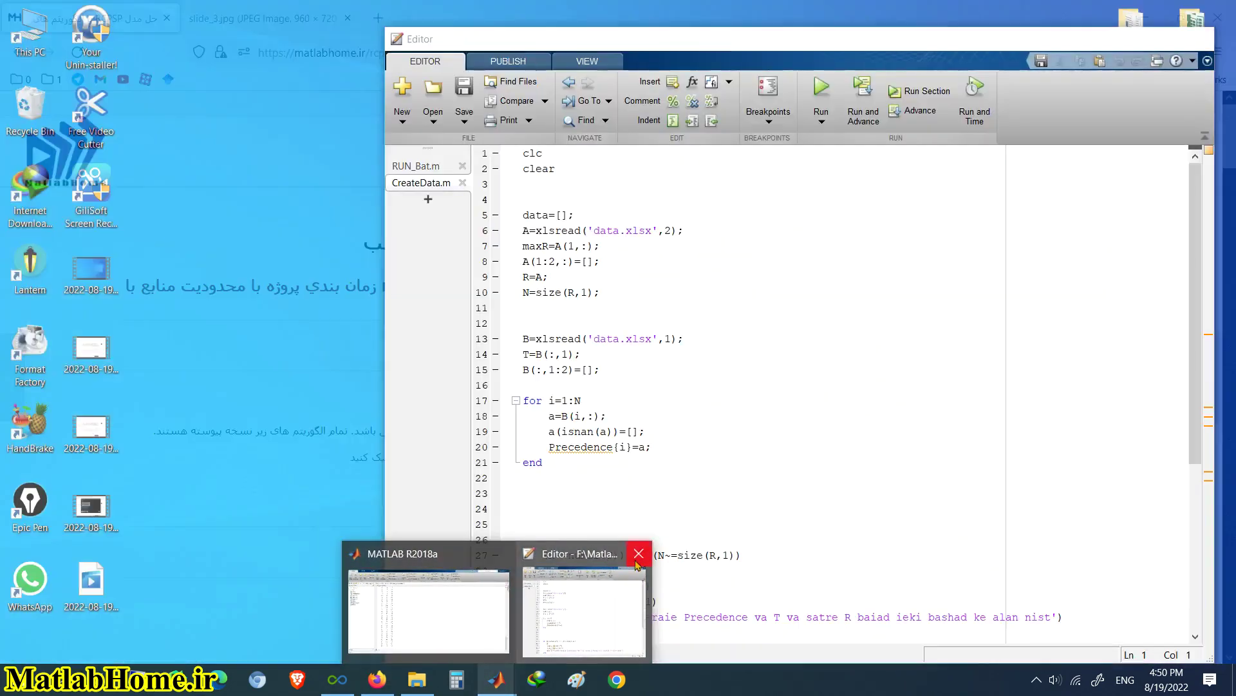
{"action": "left_click", "coordinate": [638, 554]}
{"action": "left_click", "coordinate": [496, 619]}
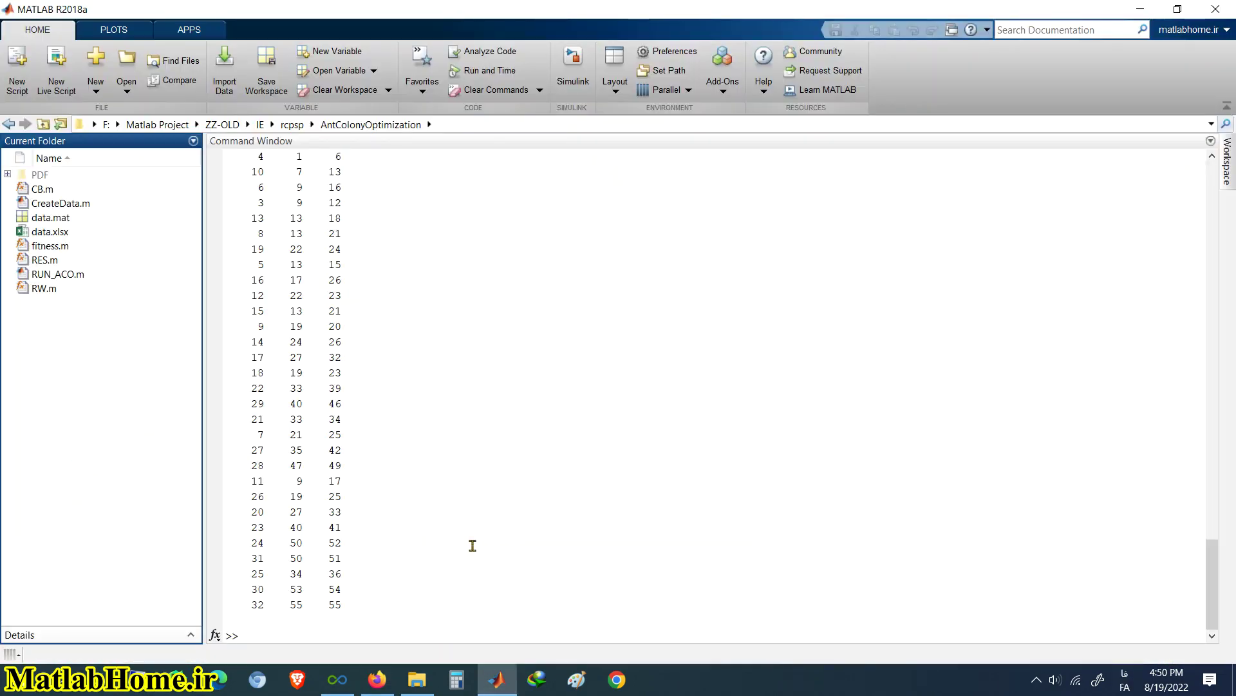
Clear the output in MATLAB's Command Window, using the English keyboard layout for the command
{"action": "left_click", "coordinate": [500, 545]}
{"action": "type", "text": "زم"}
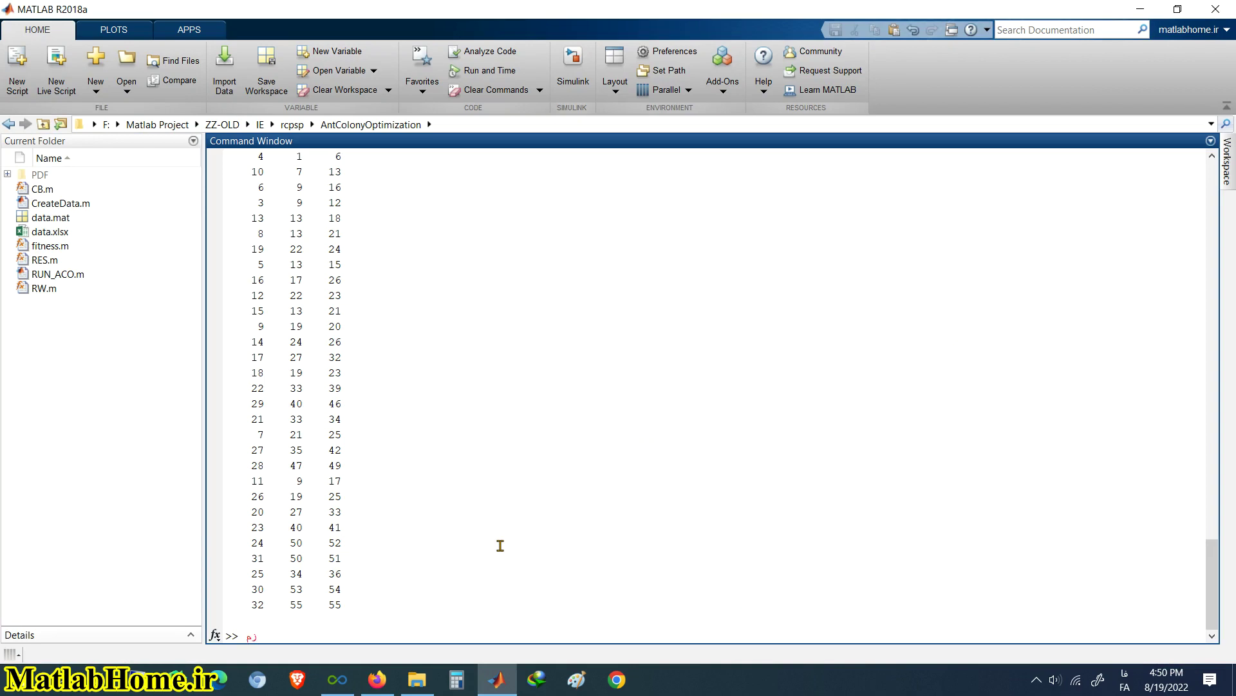
{"action": "key", "text": "alt+shift"}
{"action": "key", "text": "Return"}
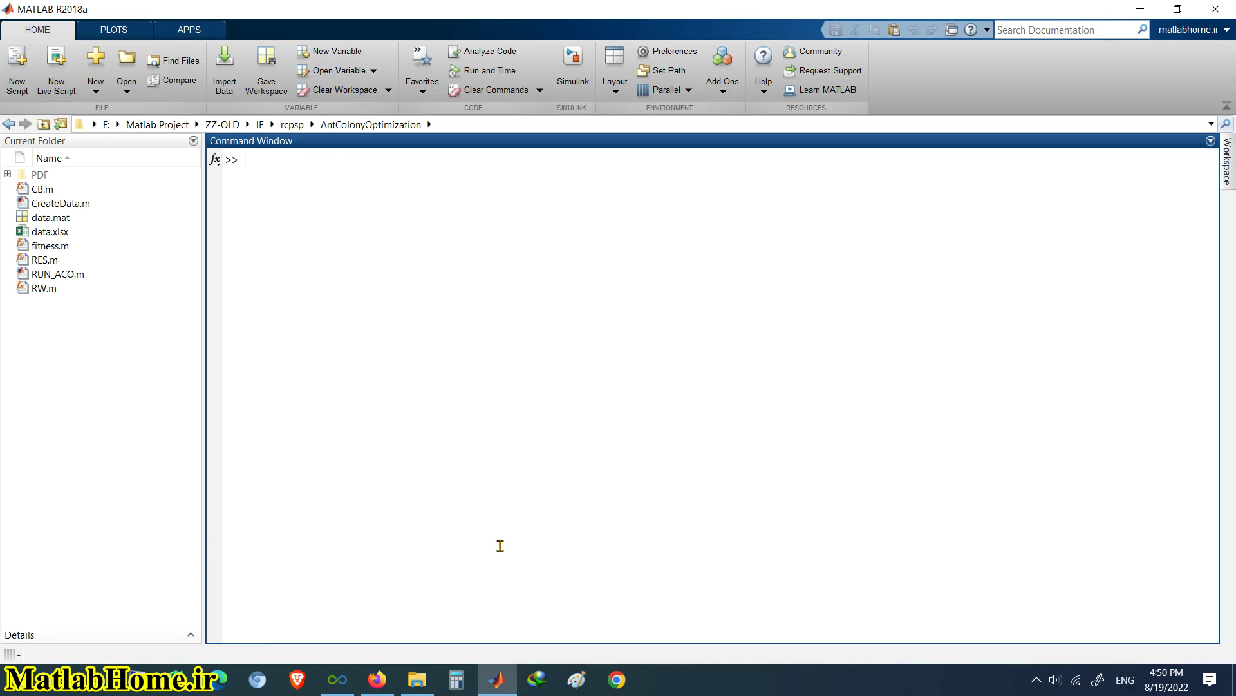
Go through the rcpsp folder into AntColonyOptimization and open its RUN_ACO.m script in the editor
{"action": "left_click", "coordinate": [292, 125]}
{"action": "double_click", "coordinate": [79, 204]}
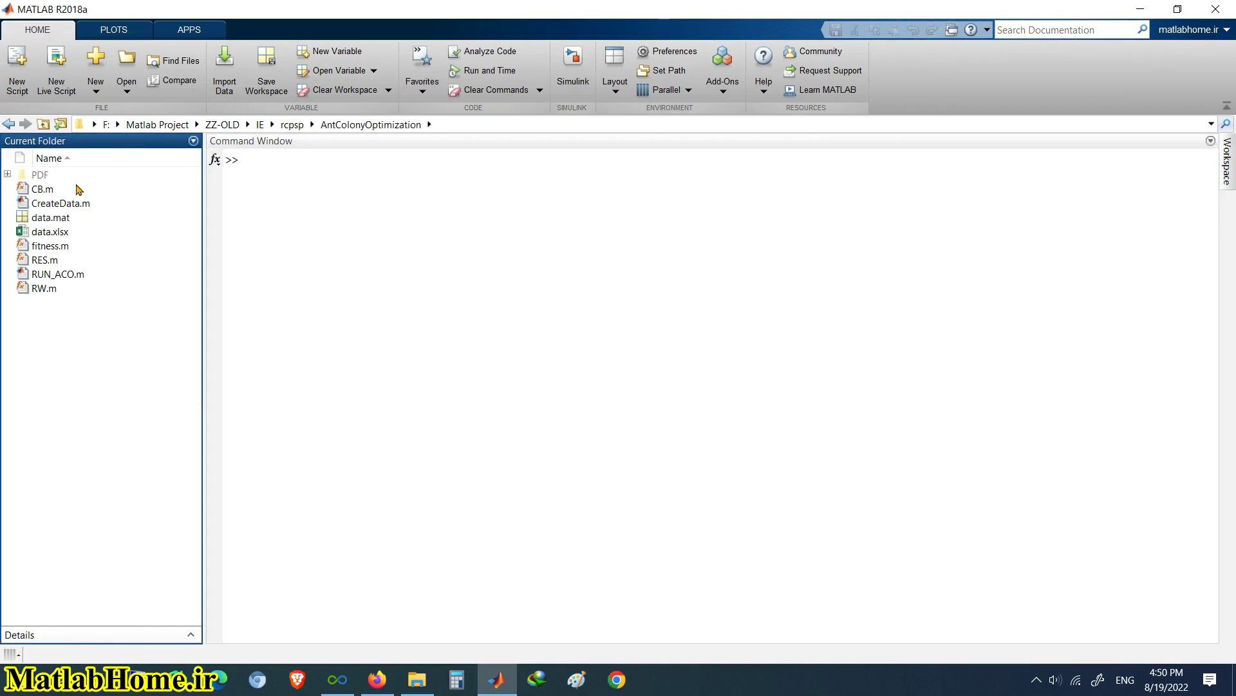
{"action": "right_click", "coordinate": [48, 276]}
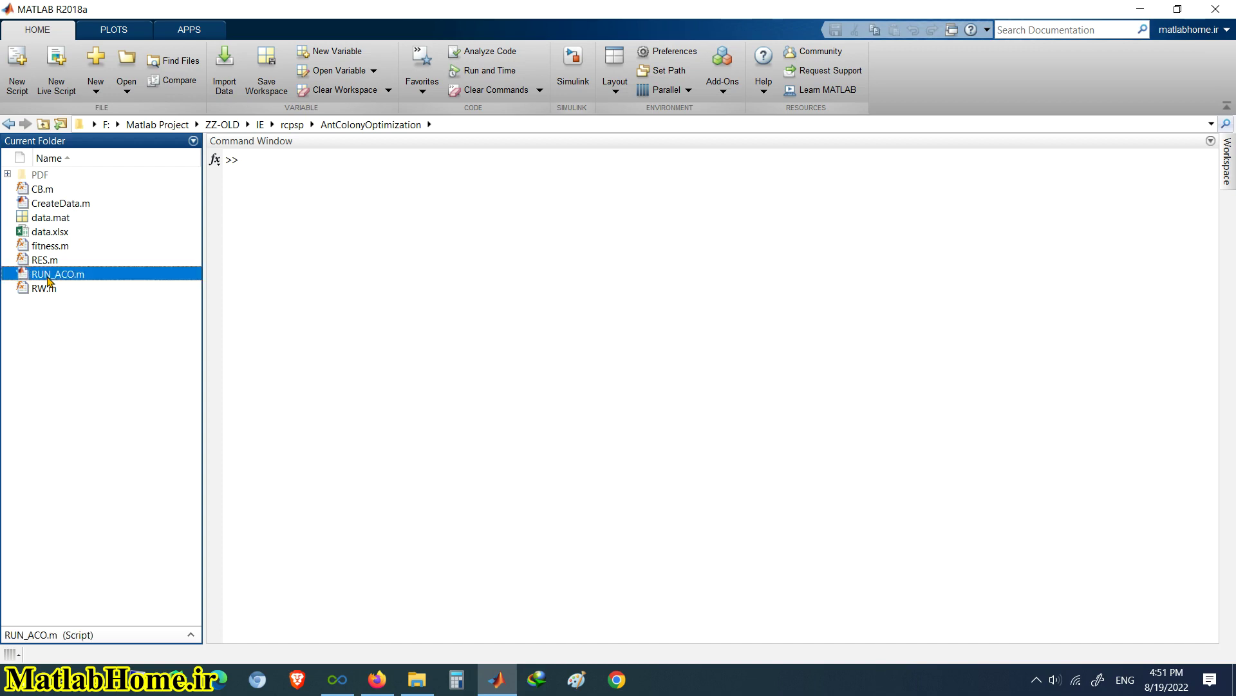
{"action": "left_click", "coordinate": [30, 346]}
{"action": "left_click", "coordinate": [56, 276]}
{"action": "double_click", "coordinate": [56, 276]}
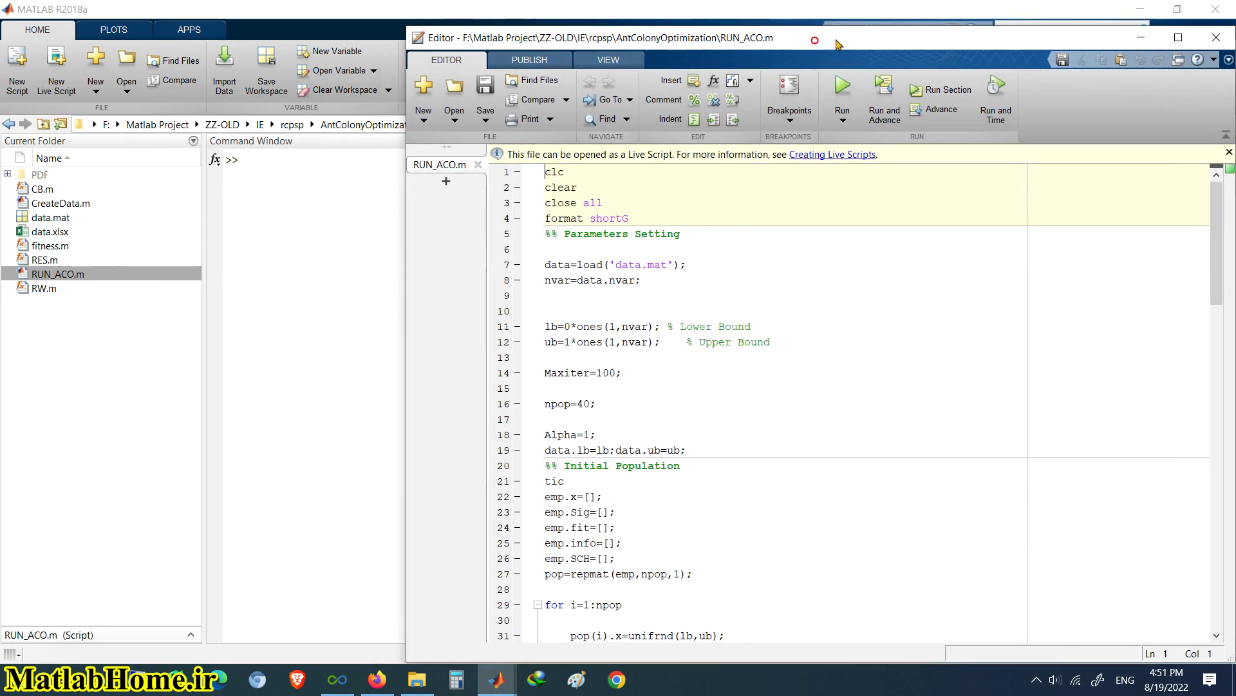
Run the RUN_ACO.m script, return to its code and highlight the Maxiter and npop parameter lines
{"action": "left_click", "coordinate": [844, 95]}
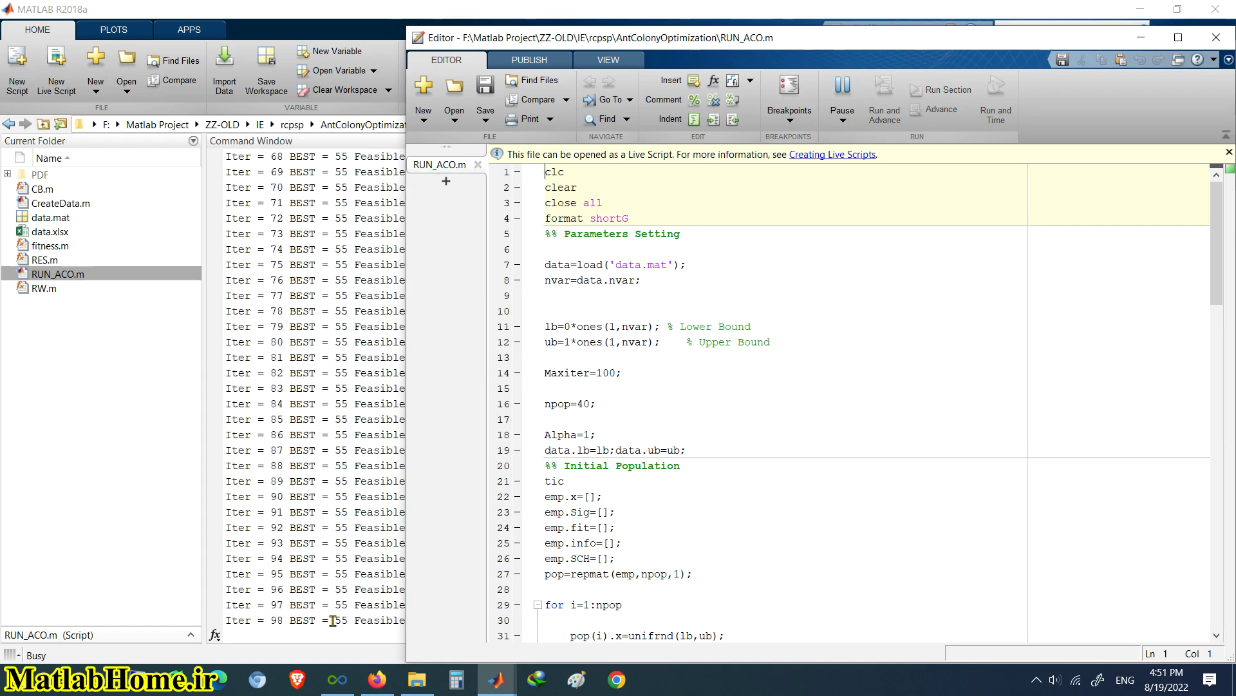
{"action": "left_click", "coordinate": [731, 433]}
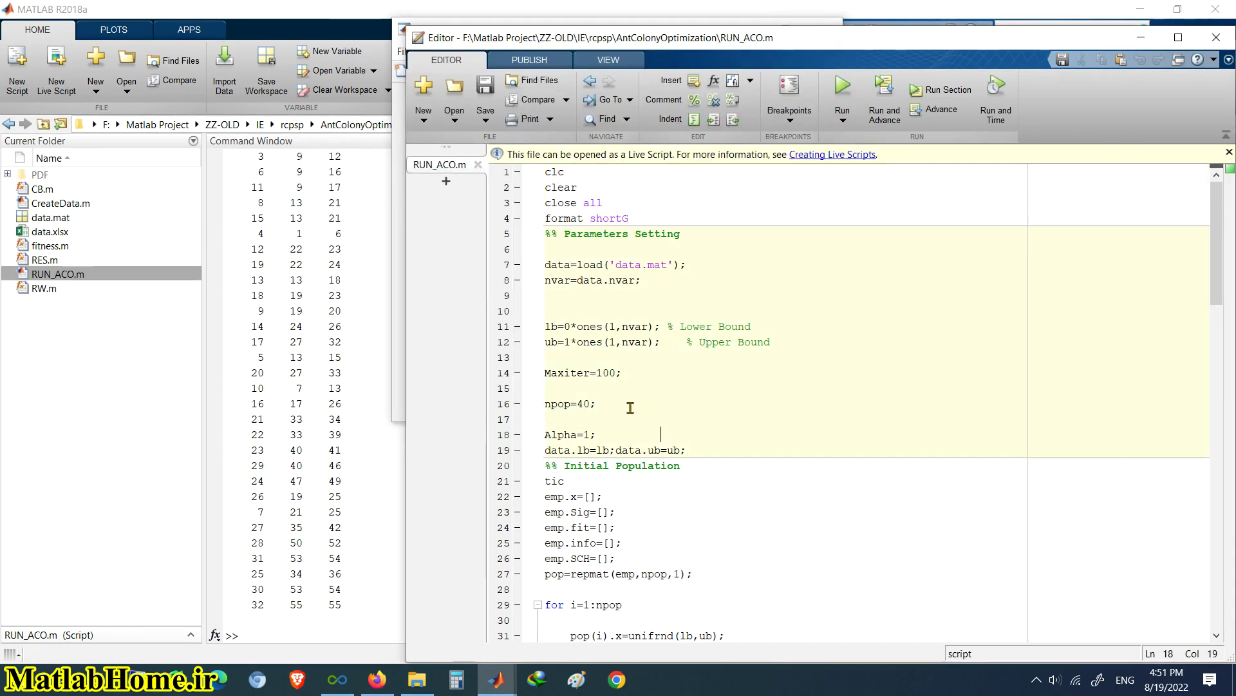
{"action": "left_click_drag", "start_coordinate": [629, 409], "coordinate": [504, 374]}
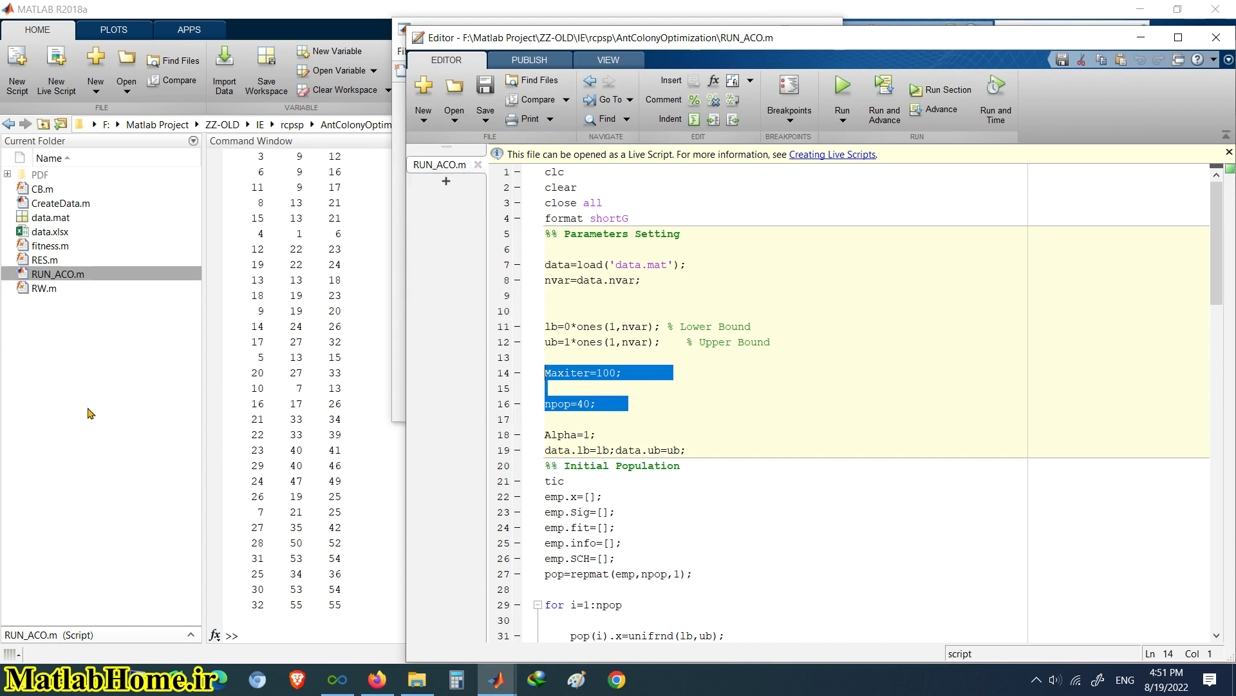
Open the CreateData.m script from the AntColonyOptimization folder in the editor
{"action": "double_click", "coordinate": [63, 204]}
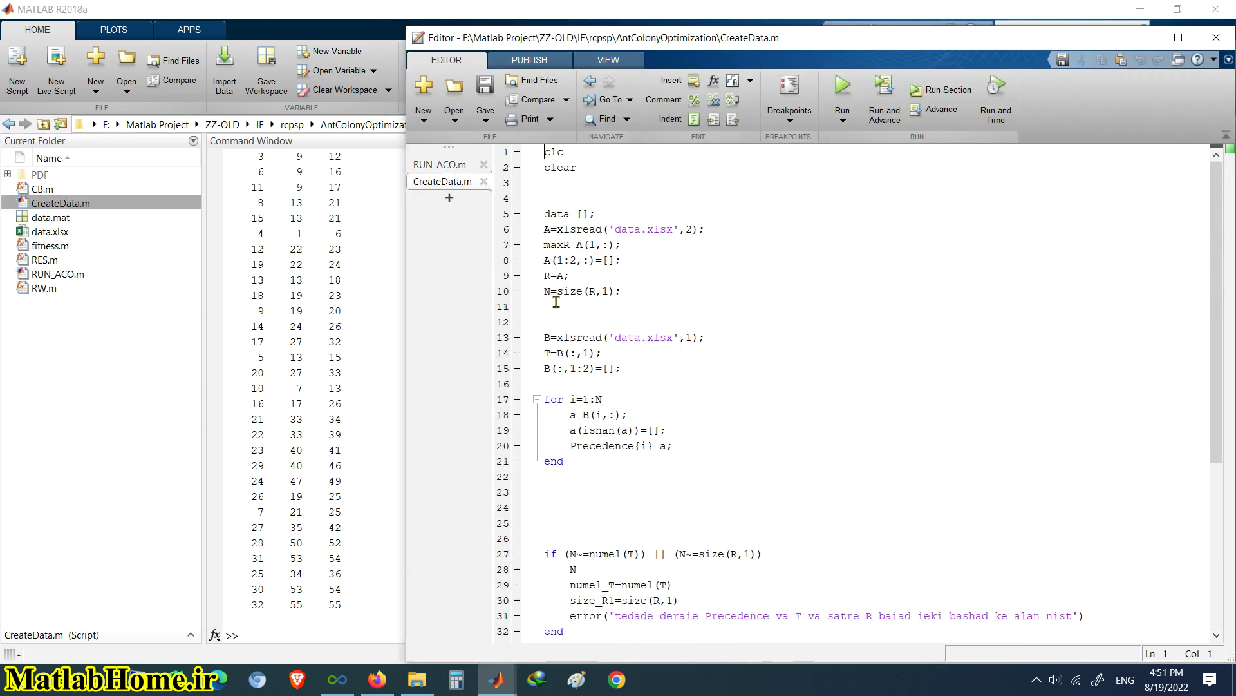
Show the AntColonyOptimization folder's contents in the file explorer and open the data.xlsx workbook in Excel
{"action": "left_click", "coordinate": [131, 358]}
{"action": "right_click", "coordinate": [132, 358]}
{"action": "left_click", "coordinate": [288, 347]}
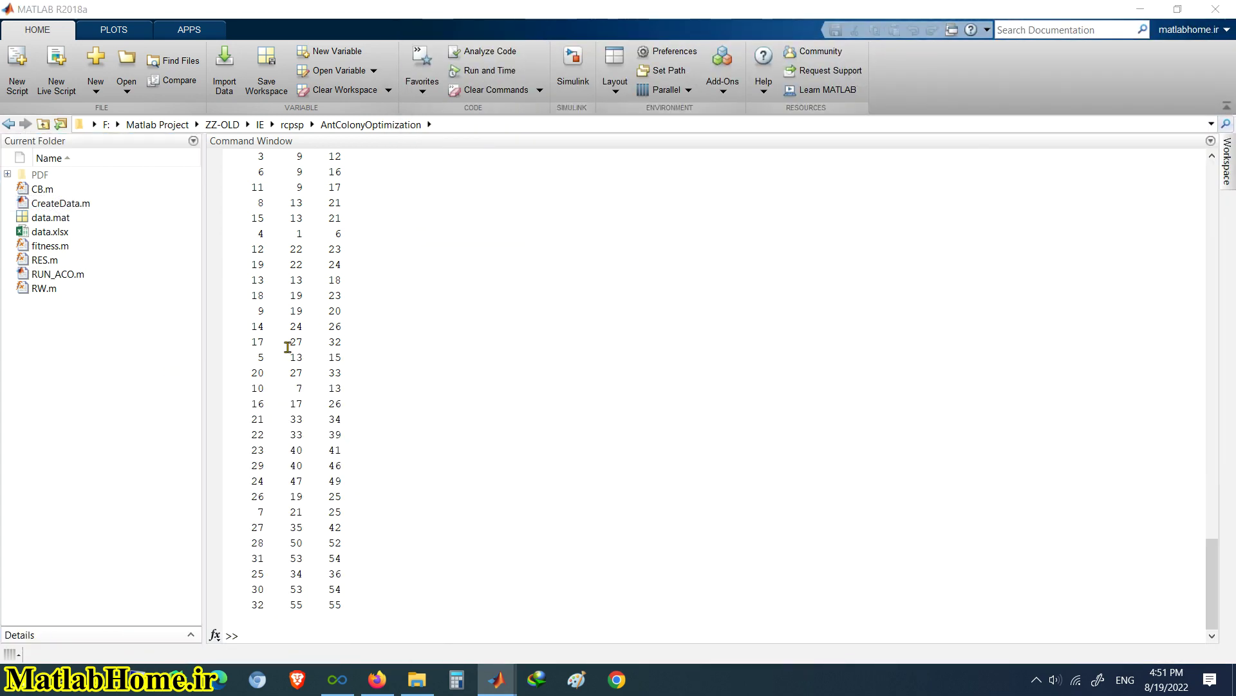
{"action": "double_click", "coordinate": [593, 207]}
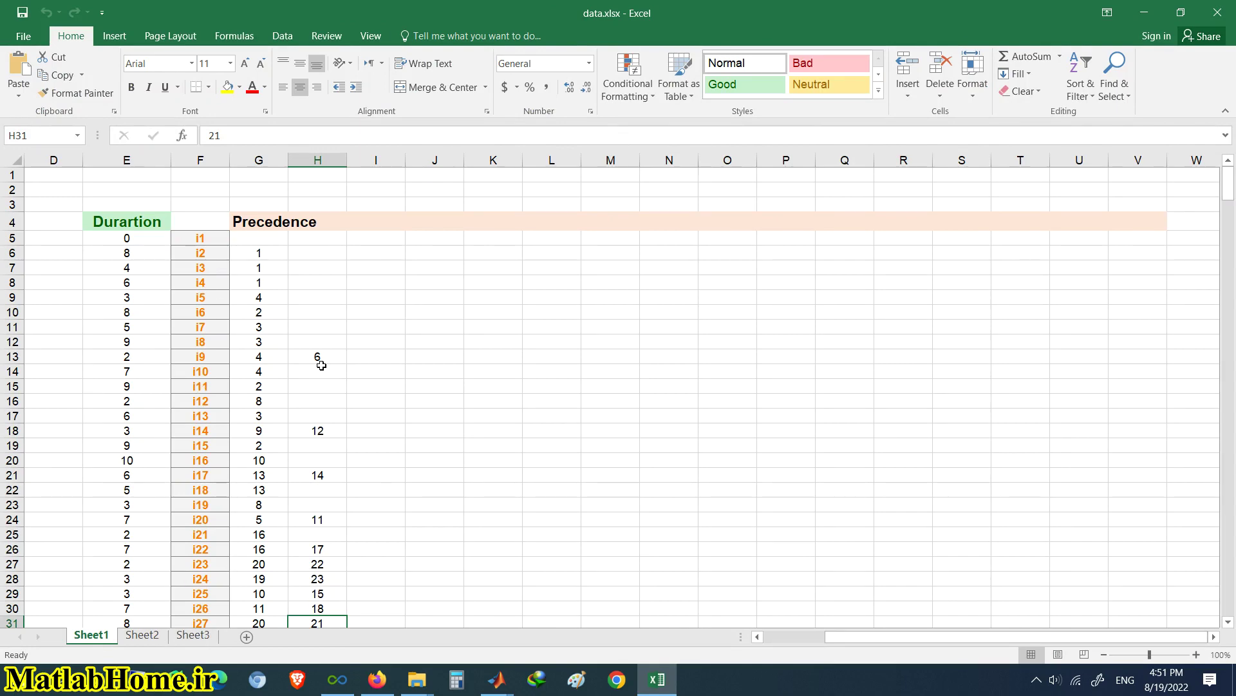
Switch between Sheet2 and Sheet1 to compare the workbook's two data sheets, returning to Sheet1
{"action": "left_click", "coordinate": [141, 635]}
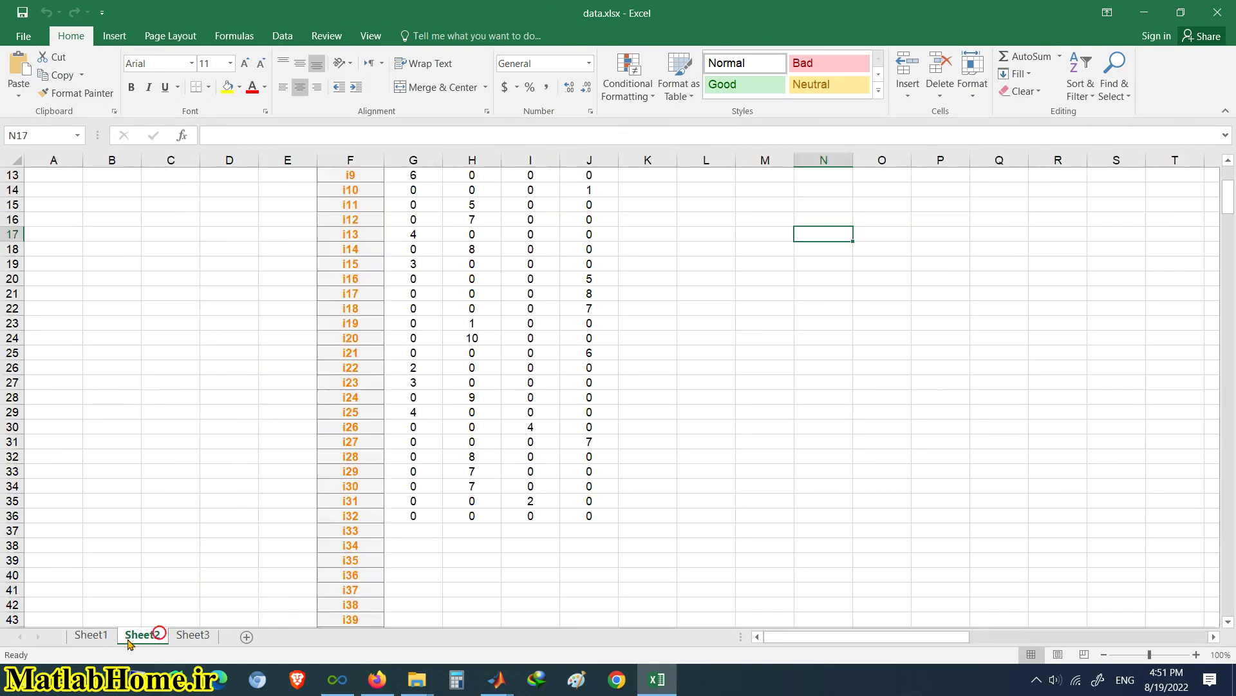
{"action": "left_click", "coordinate": [90, 635]}
{"action": "left_click", "coordinate": [142, 635]}
{"action": "left_click", "coordinate": [90, 634]}
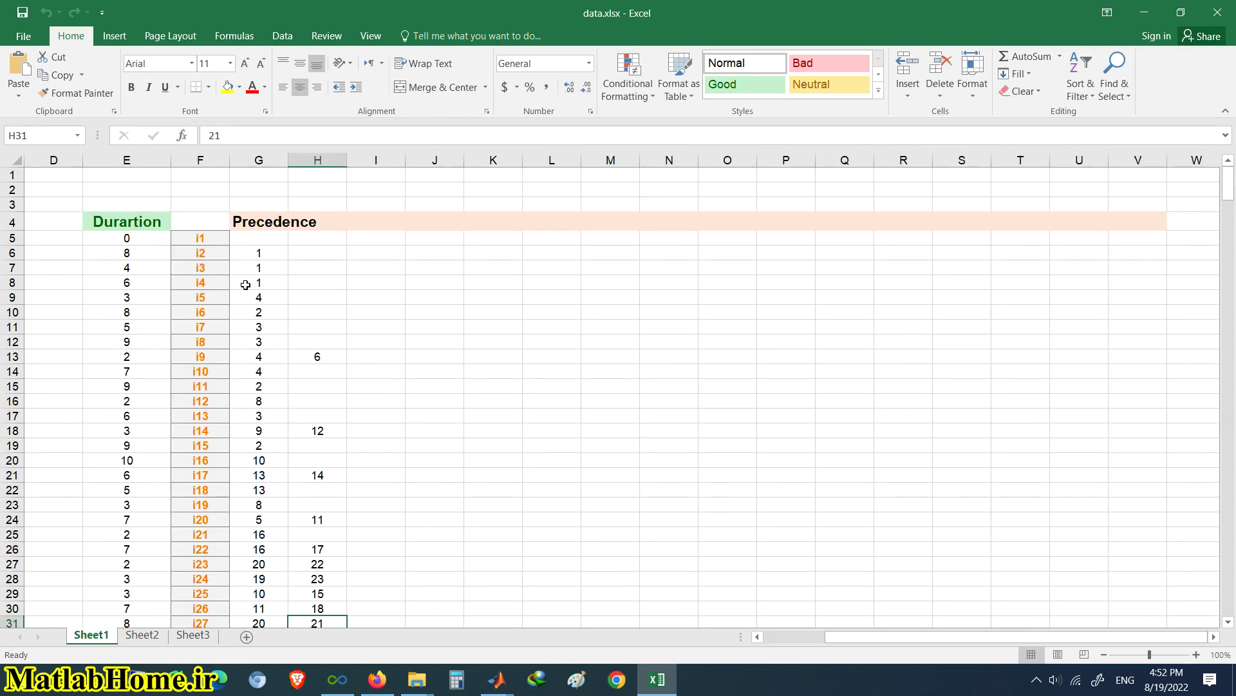
Highlight the Duration column, the second precedence cell of activity i9 and the i32 activity label in Sheet1
{"action": "left_click", "coordinate": [139, 162]}
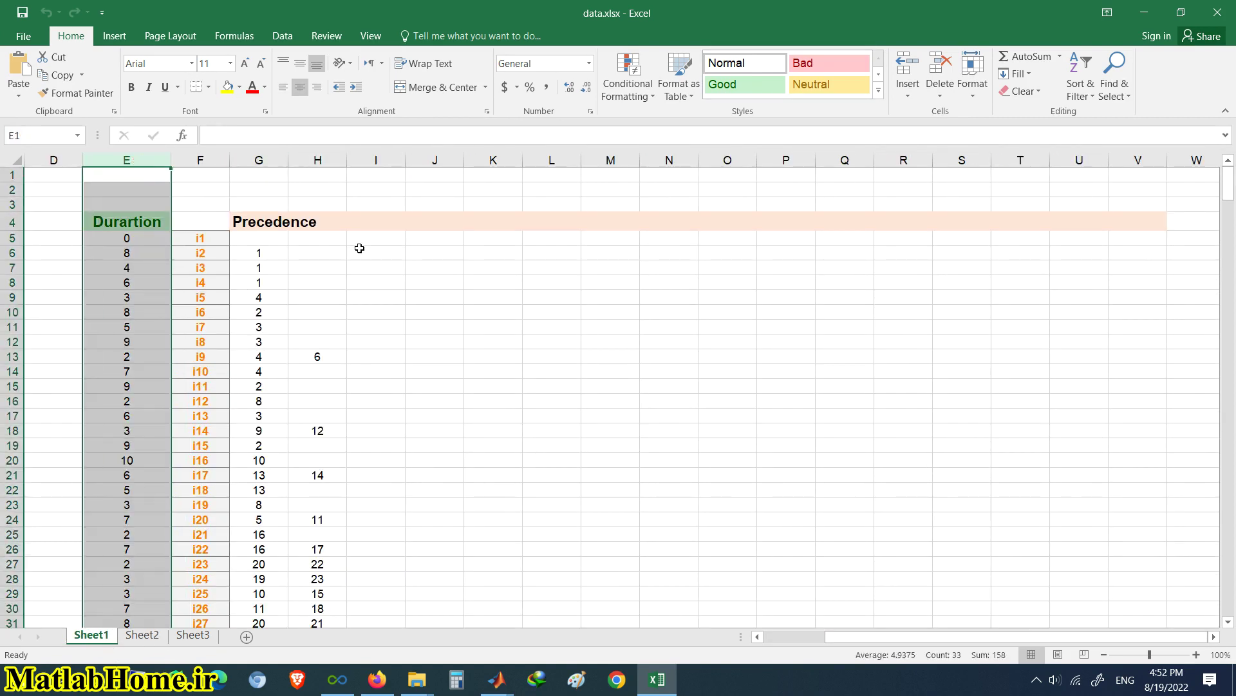
{"action": "left_click", "coordinate": [344, 358]}
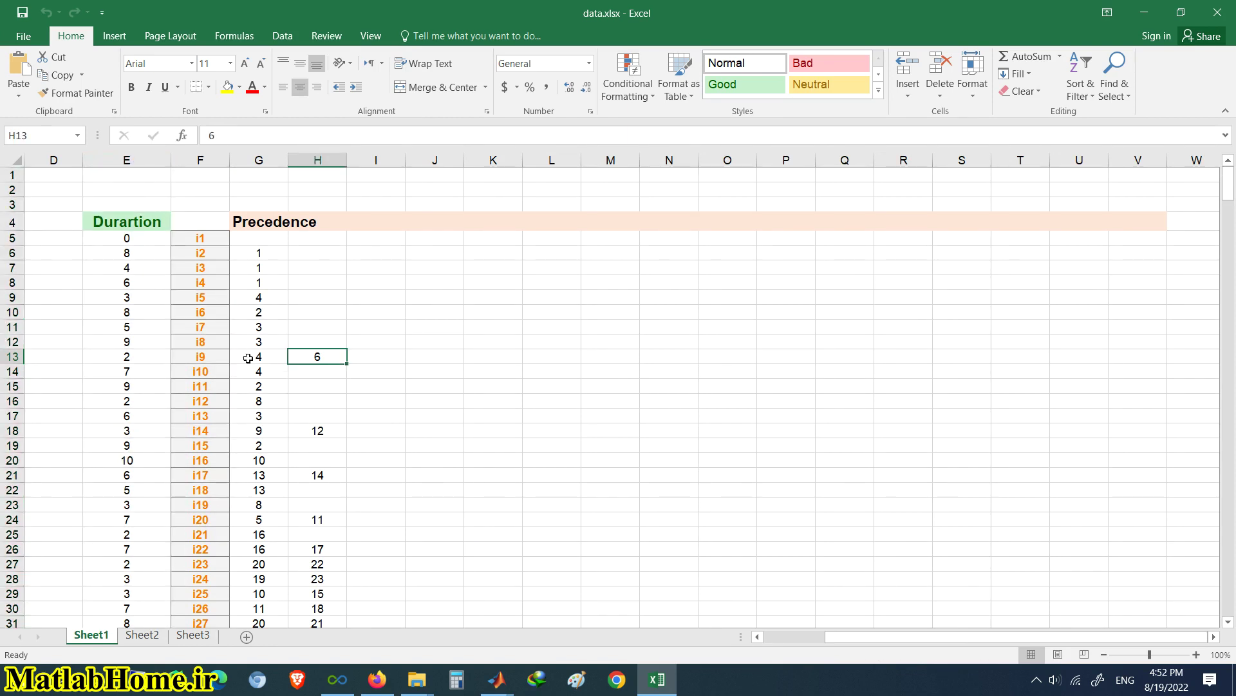
{"action": "scroll", "coordinate": [247, 309], "scroll_direction": "down", "scroll_amount": 4}
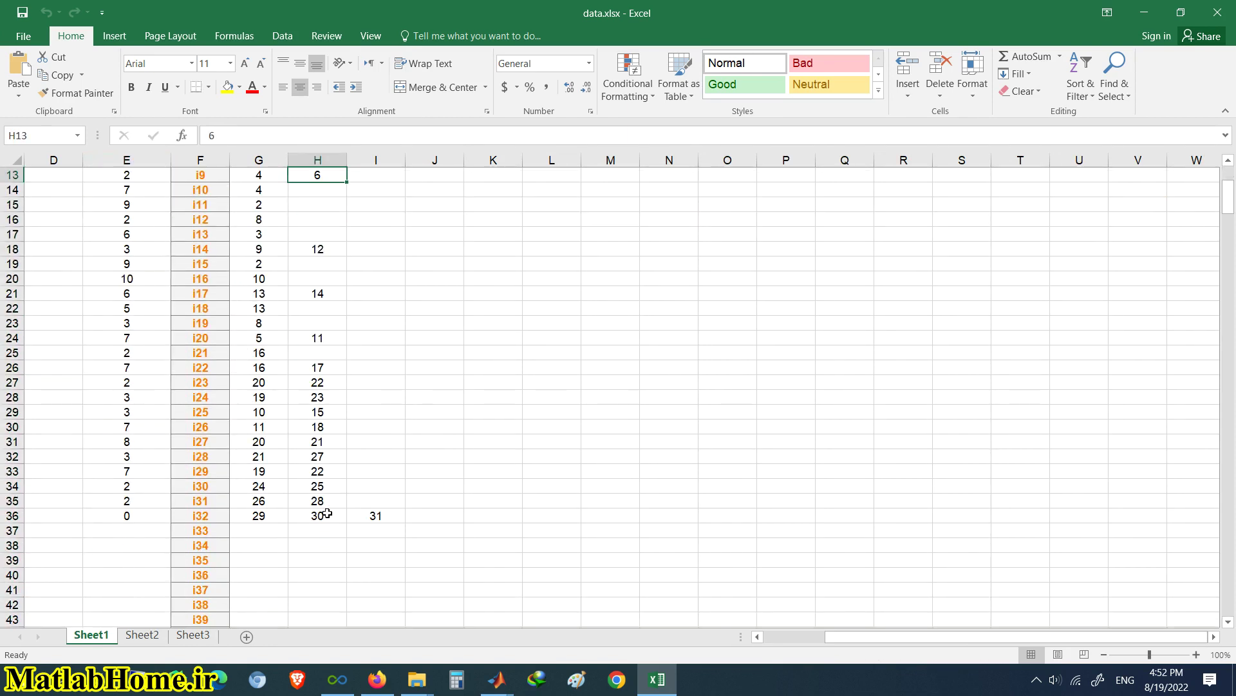
{"action": "left_click", "coordinate": [202, 519]}
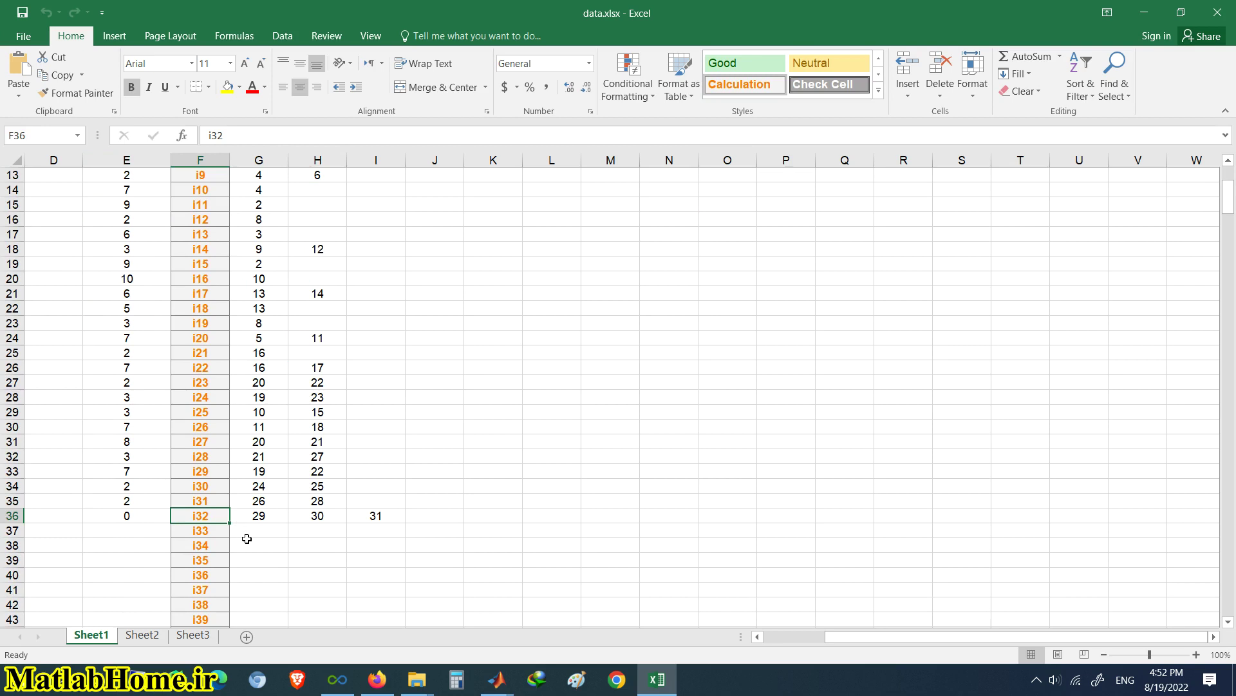
{"action": "scroll", "coordinate": [247, 538], "scroll_direction": "down", "scroll_amount": 8}
{"action": "scroll", "coordinate": [247, 538], "scroll_direction": "up", "scroll_amount": 12}
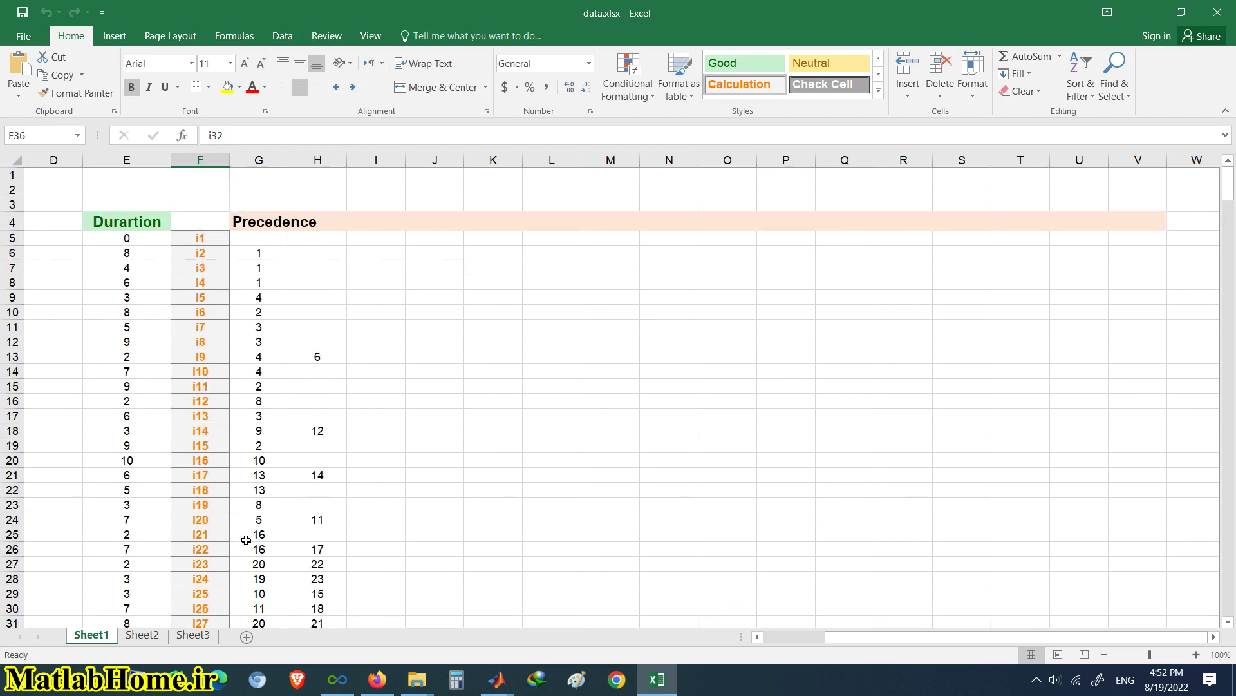
Highlight the first precedence cells, and examine the rows and duration cells of activities i1 and i32
{"action": "left_click_drag", "start_coordinate": [251, 238], "coordinate": [326, 320]}
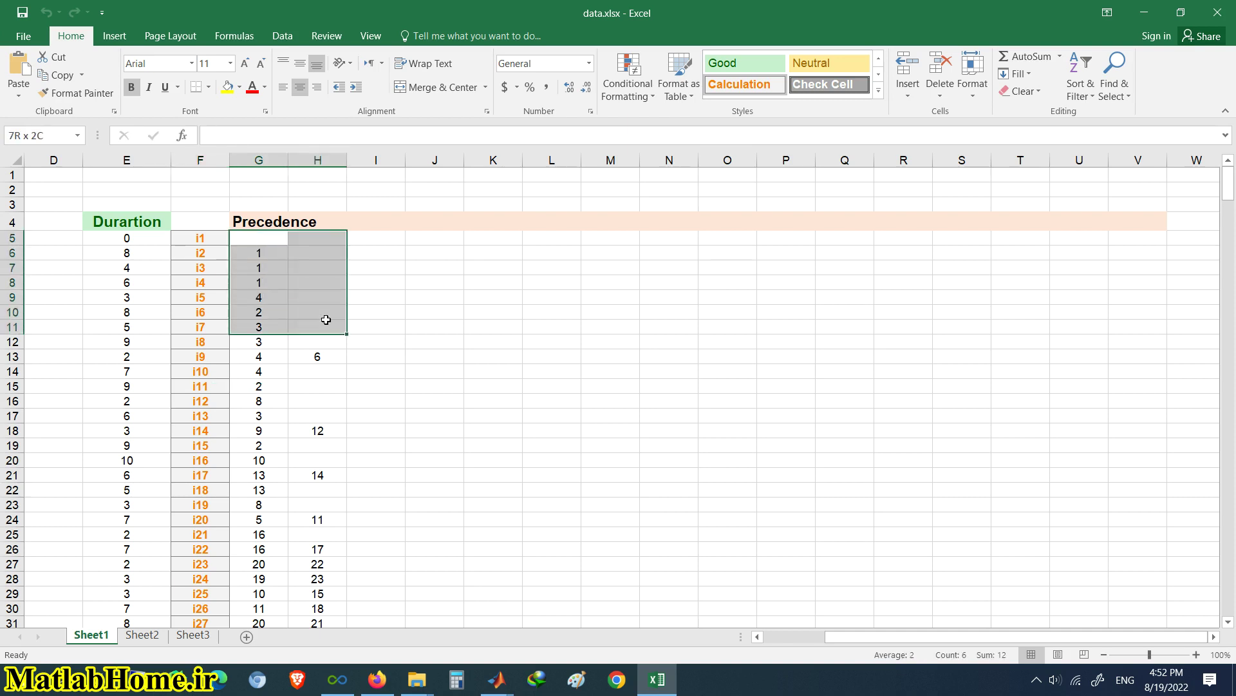
{"action": "left_click", "coordinate": [11, 239]}
{"action": "scroll", "coordinate": [94, 326], "scroll_direction": "down", "scroll_amount": 5}
{"action": "left_click", "coordinate": [25, 469]}
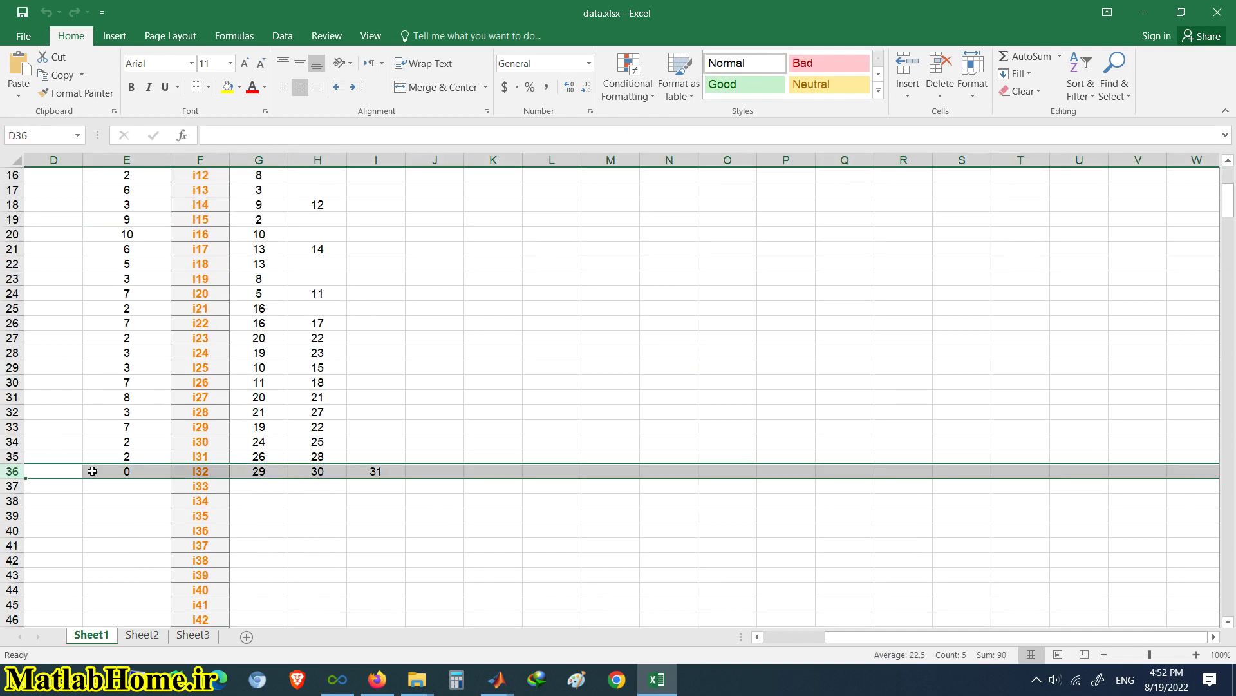
{"action": "left_click", "coordinate": [125, 472]}
{"action": "scroll", "coordinate": [148, 322], "scroll_direction": "up", "scroll_amount": 5}
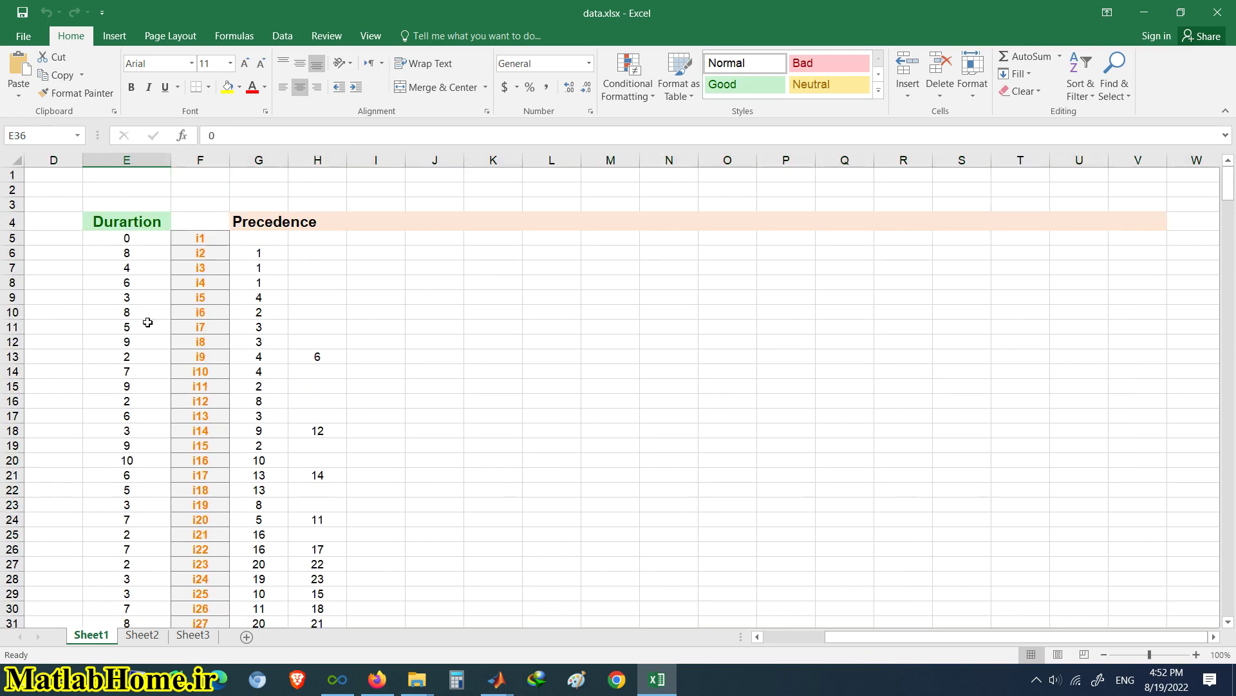
{"action": "left_click", "coordinate": [146, 245]}
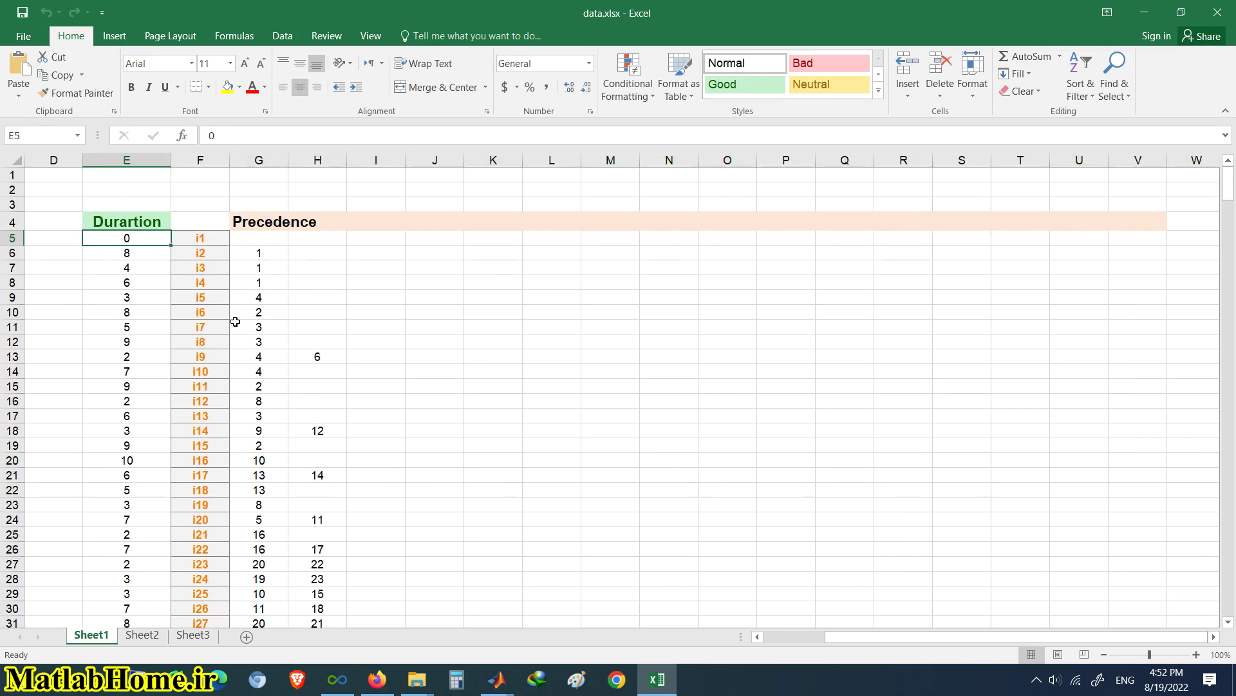
Examine the precedence and duration cells of activities i2 and i9 in Sheet1
{"action": "left_click", "coordinate": [261, 256]}
{"action": "left_click", "coordinate": [122, 255]}
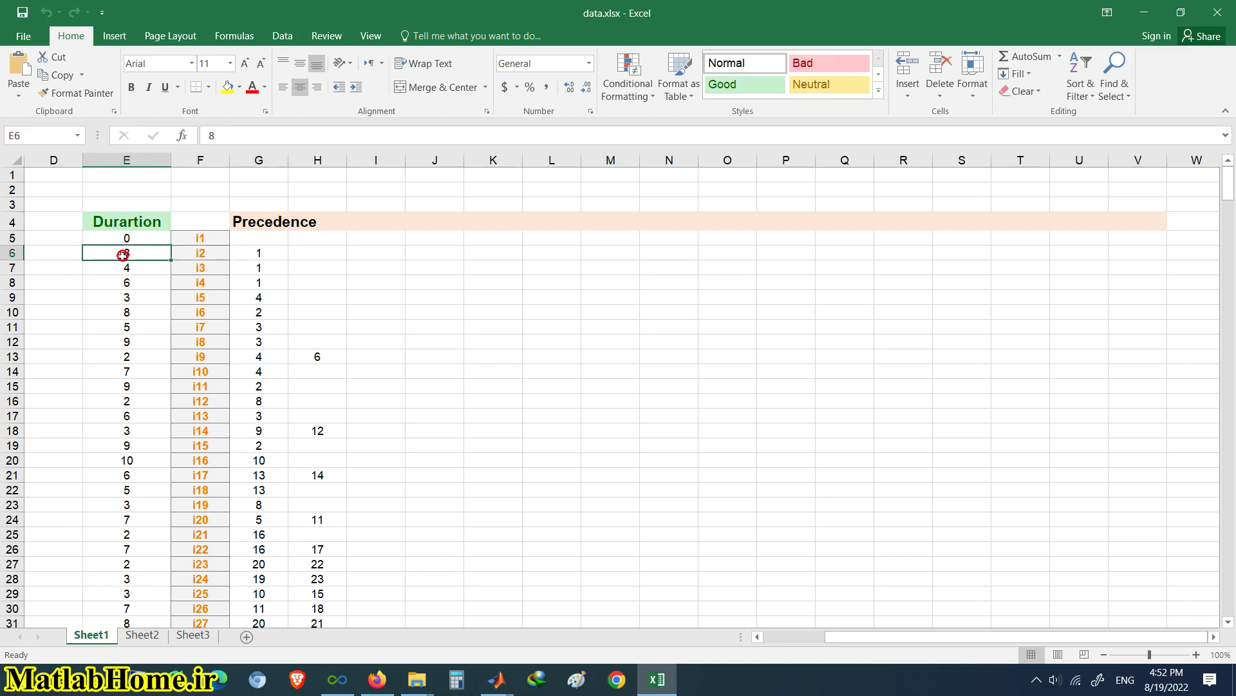
{"action": "left_click", "coordinate": [204, 356]}
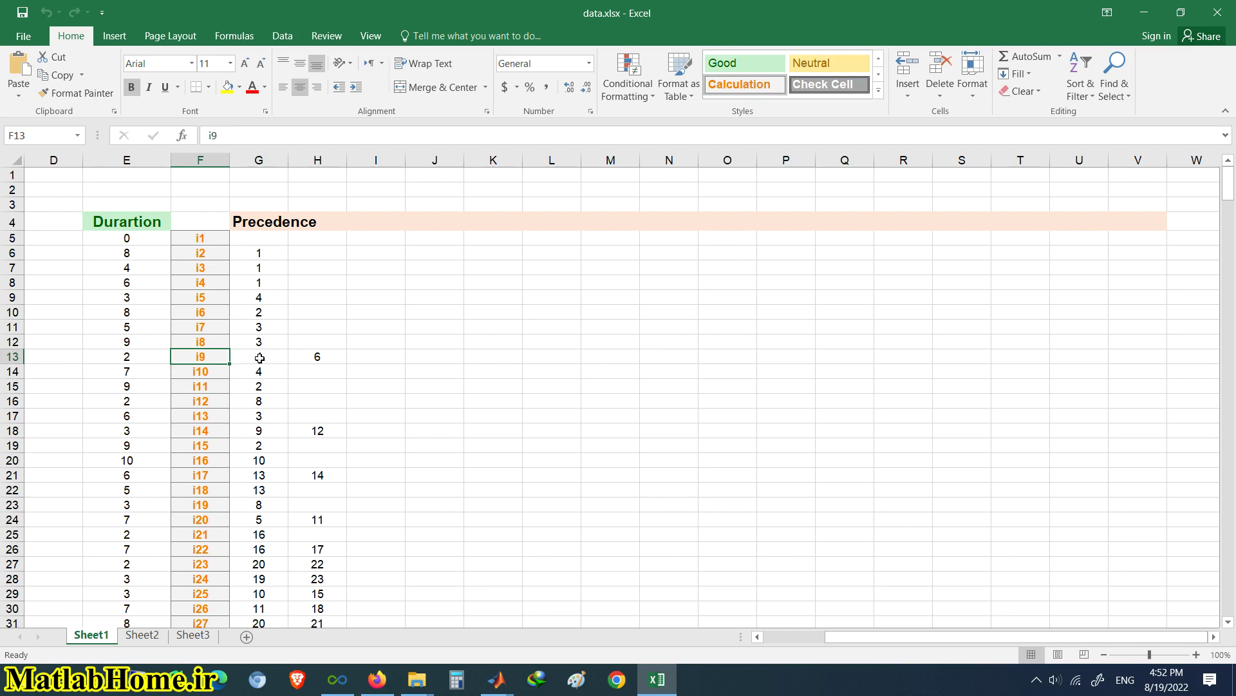
{"action": "left_click", "coordinate": [260, 358]}
{"action": "left_click", "coordinate": [313, 354]}
{"action": "left_click", "coordinate": [134, 359]}
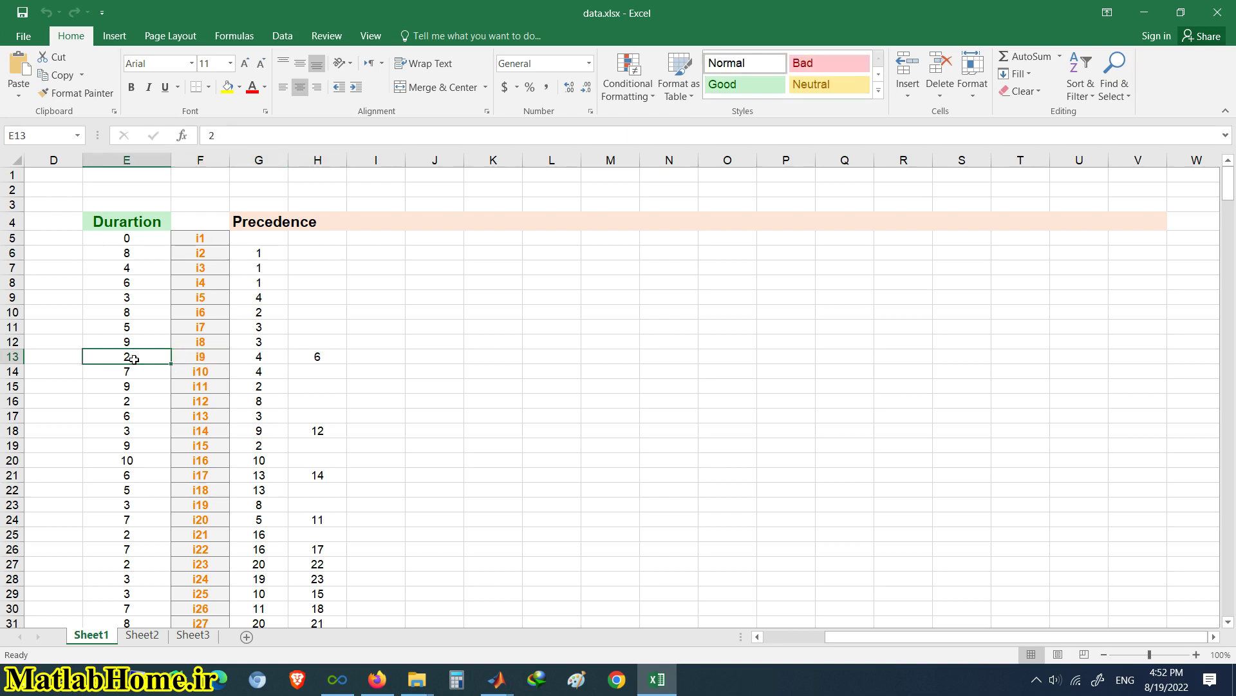
Examine the label, both precedence cells and the duration of activity i14 in row 18
{"action": "left_click", "coordinate": [206, 429]}
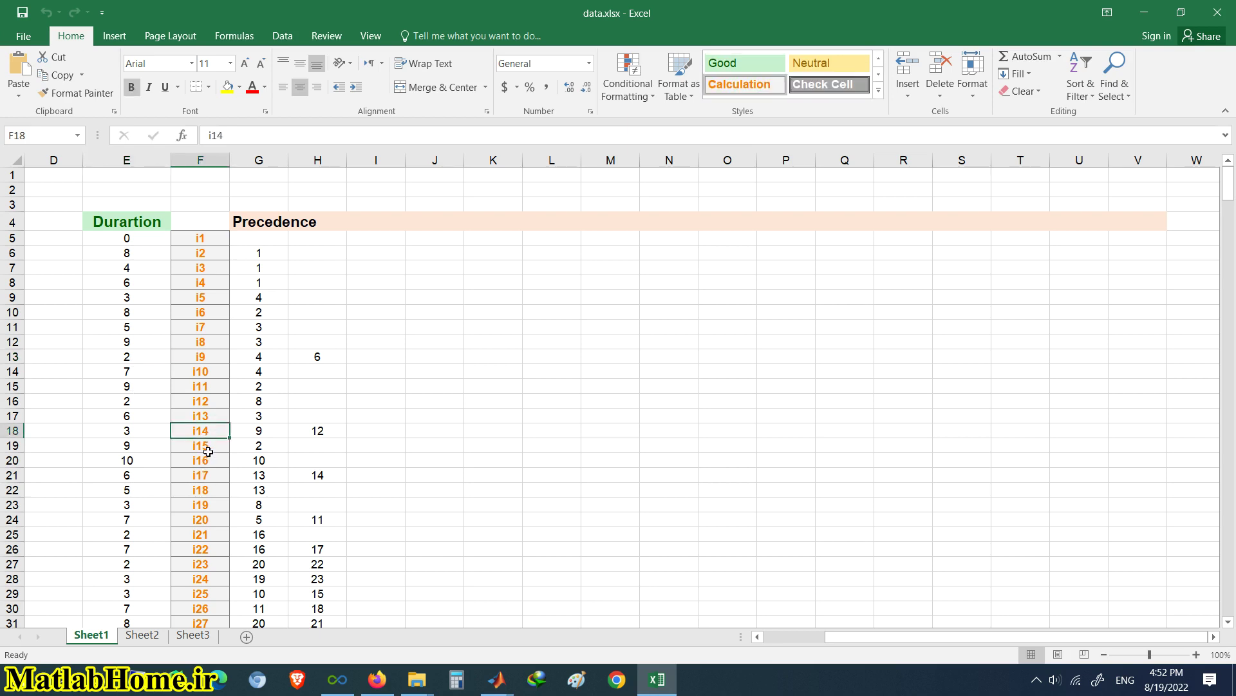
{"action": "left_click", "coordinate": [276, 431]}
{"action": "left_click", "coordinate": [315, 430]}
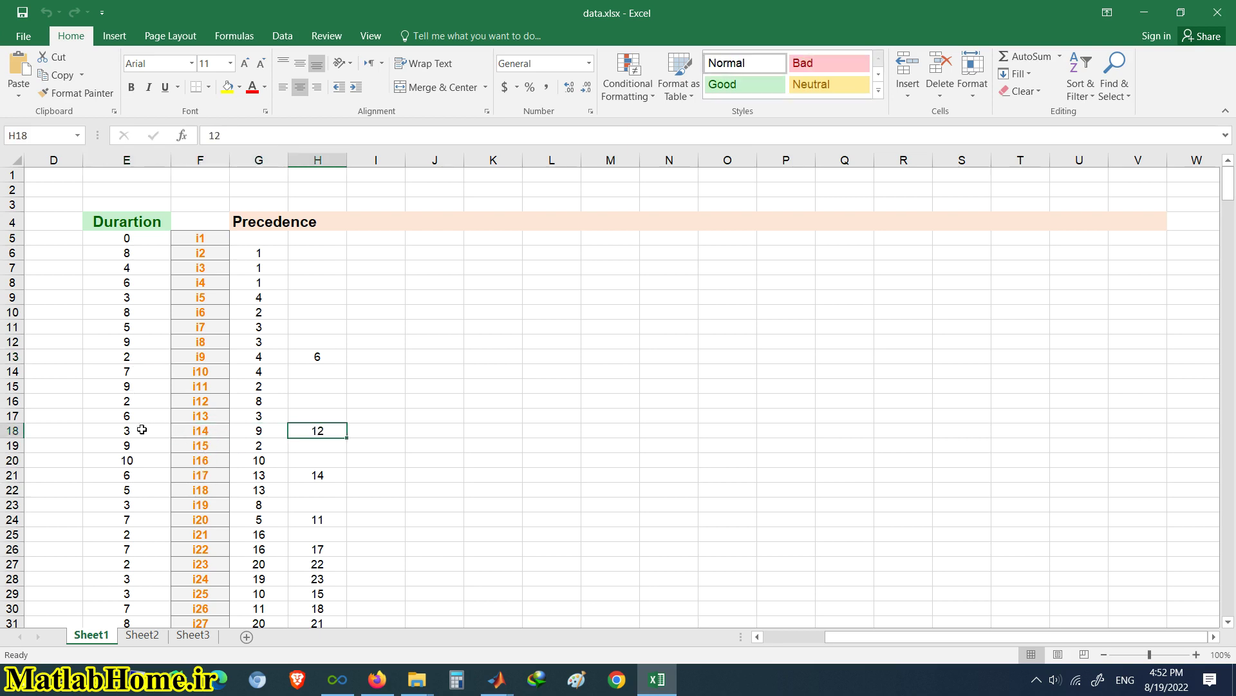
{"action": "left_click", "coordinate": [141, 429]}
{"action": "scroll", "coordinate": [298, 475], "scroll_direction": "down", "scroll_amount": 4}
{"action": "scroll", "coordinate": [298, 475], "scroll_direction": "up", "scroll_amount": 3}
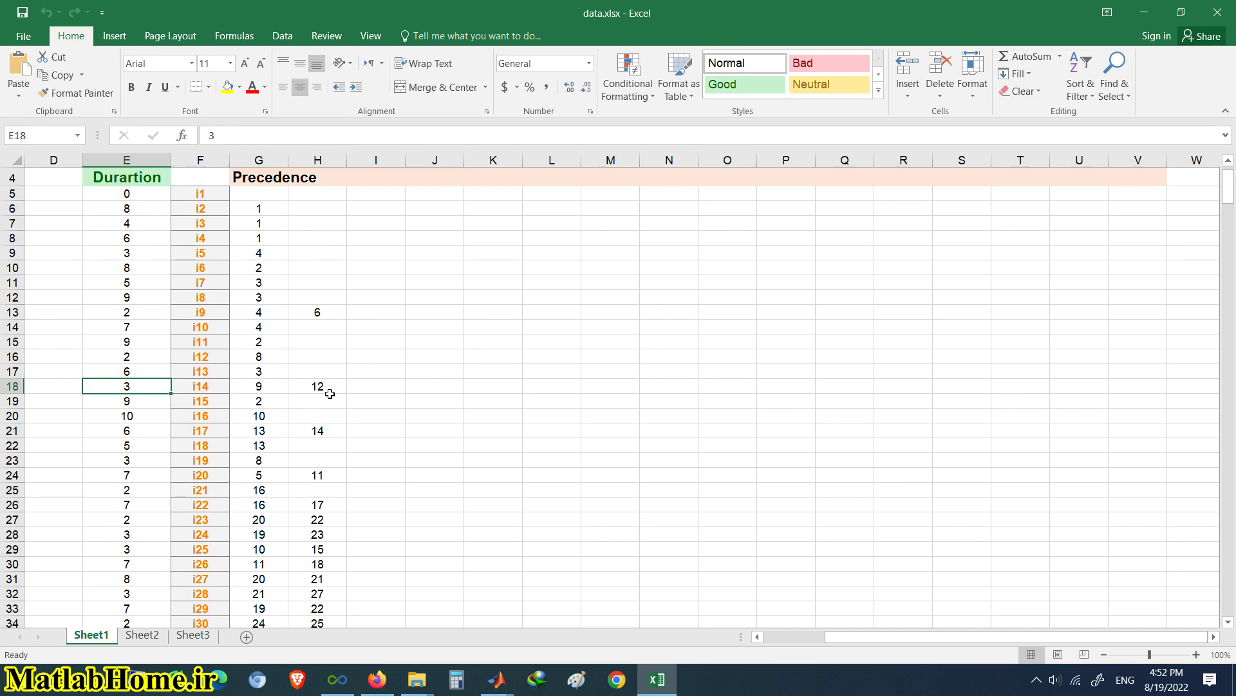
Add 5, 7, 6, 4 and 3 as further predecessors of activity i14 in cells I18 to M18
{"action": "left_click", "coordinate": [379, 393]}
{"action": "type", "text": "5"}
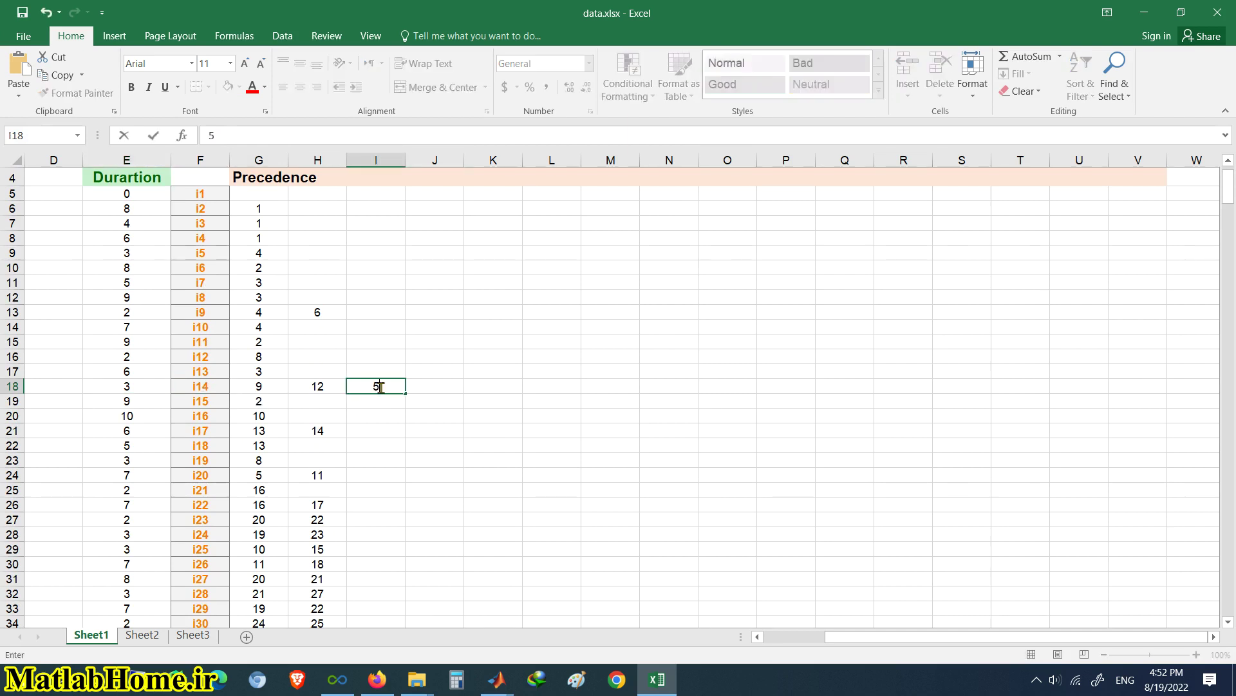
{"action": "left_click", "coordinate": [447, 382]}
{"action": "type", "text": "7"}
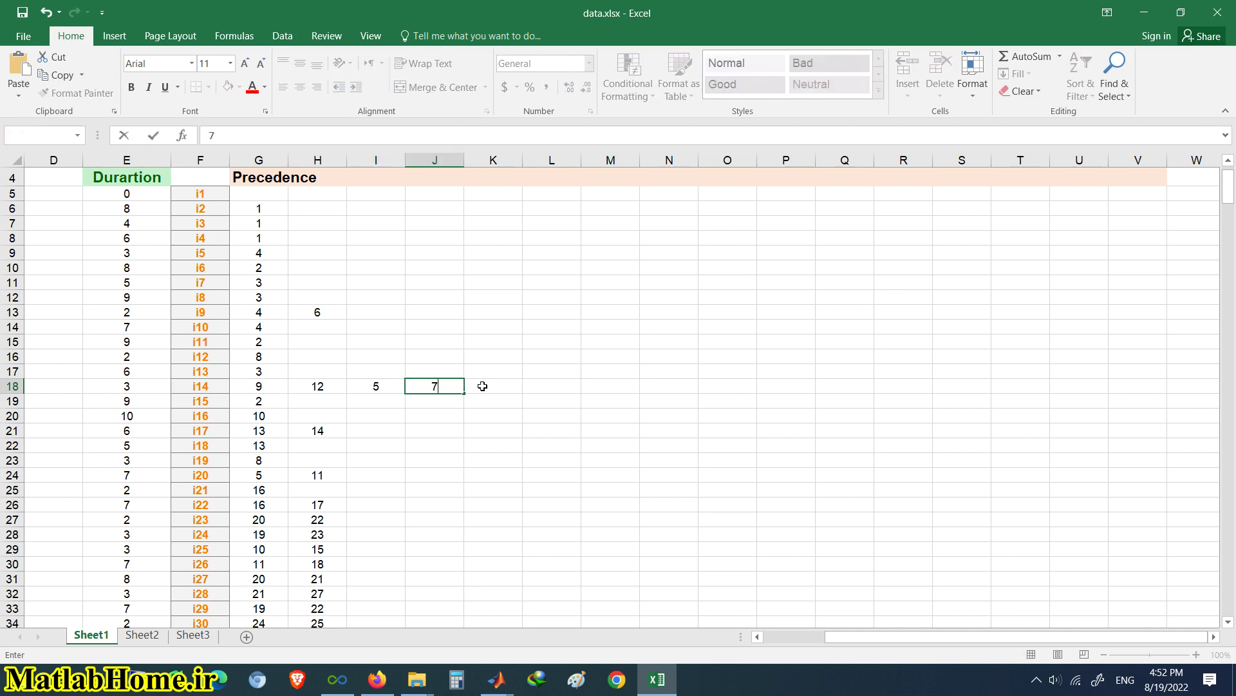
{"action": "left_click", "coordinate": [483, 384]}
{"action": "type", "text": "6"}
{"action": "left_click", "coordinate": [551, 388]}
{"action": "type", "text": "4"}
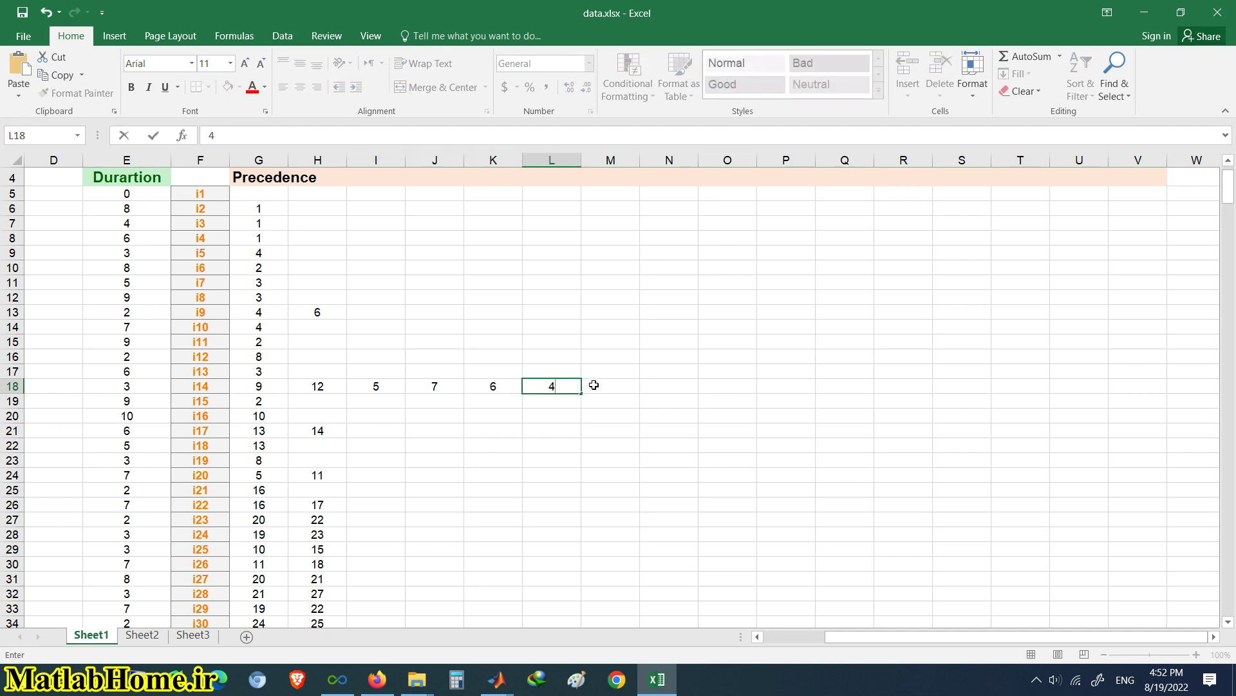
{"action": "left_click", "coordinate": [593, 385]}
{"action": "type", "text": "3"}
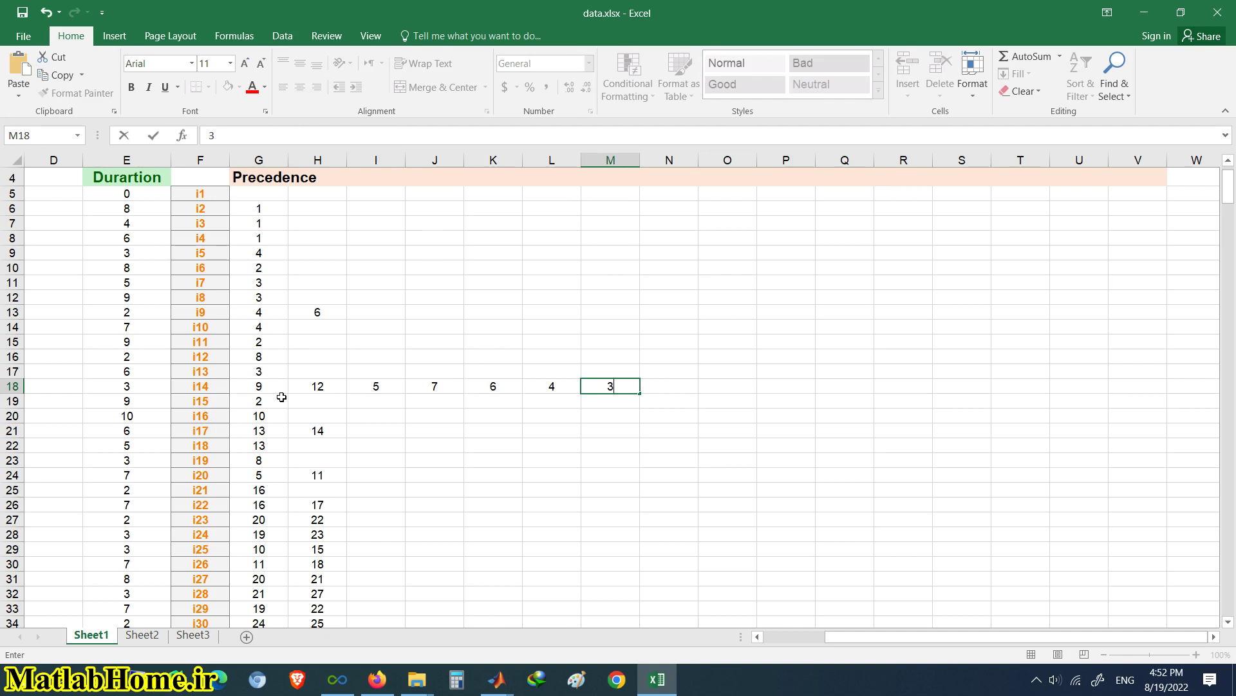
{"action": "left_click", "coordinate": [714, 393]}
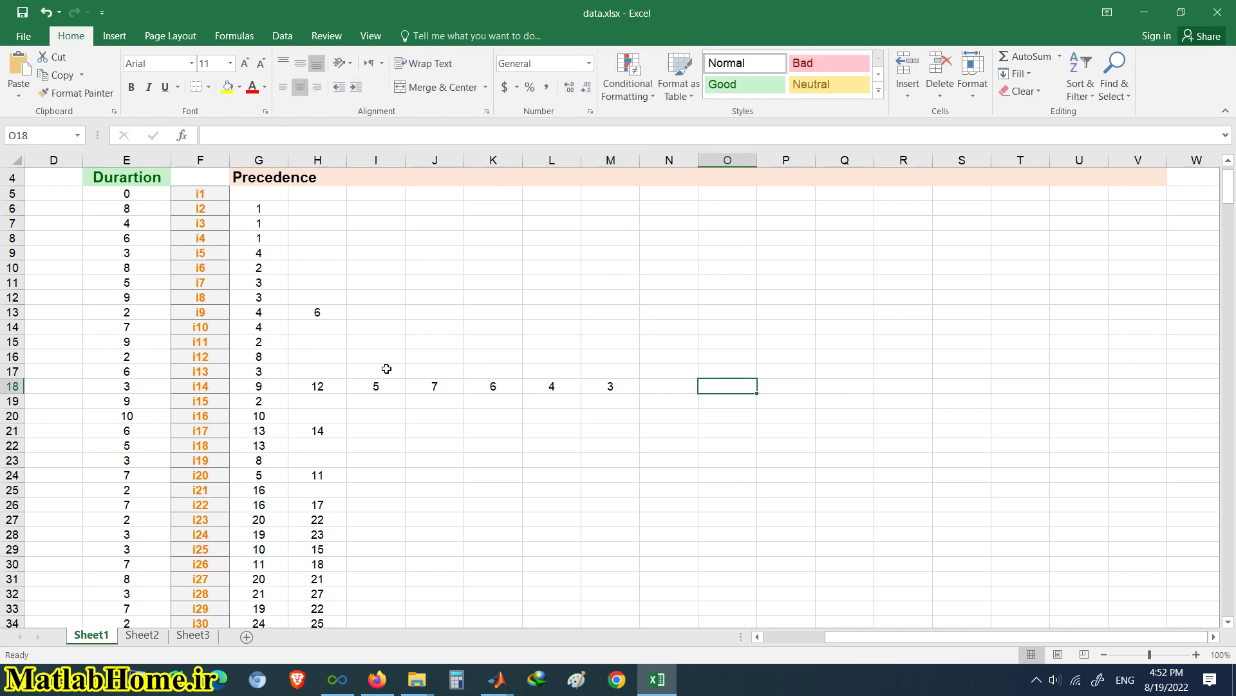
Highlight activity i14's precedence row from cell G18 onward and save the workbook
{"action": "left_click_drag", "start_coordinate": [258, 385], "coordinate": [1210, 387]}
{"action": "left_click_drag", "start_coordinate": [932, 637], "coordinate": [875, 639]}
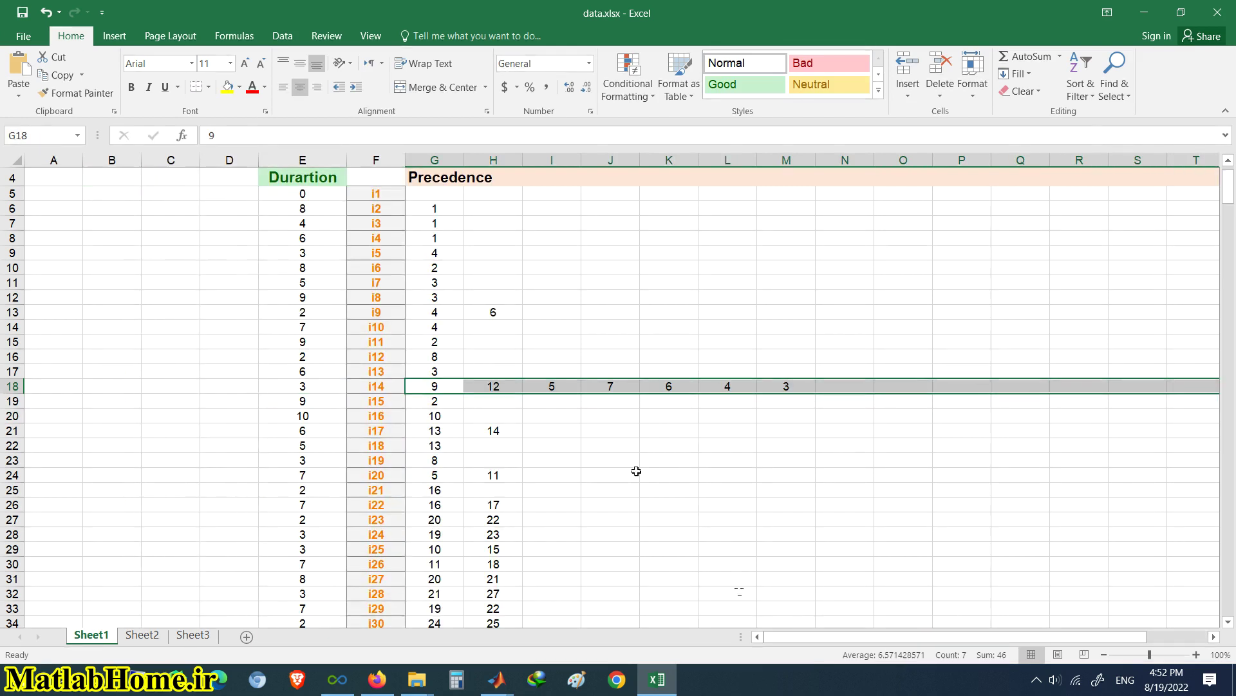
{"action": "left_click", "coordinate": [23, 14]}
Highlight the added predecessors of activity i14 in I18:M18 and review the rest of Sheet1
{"action": "left_click", "coordinate": [711, 388]}
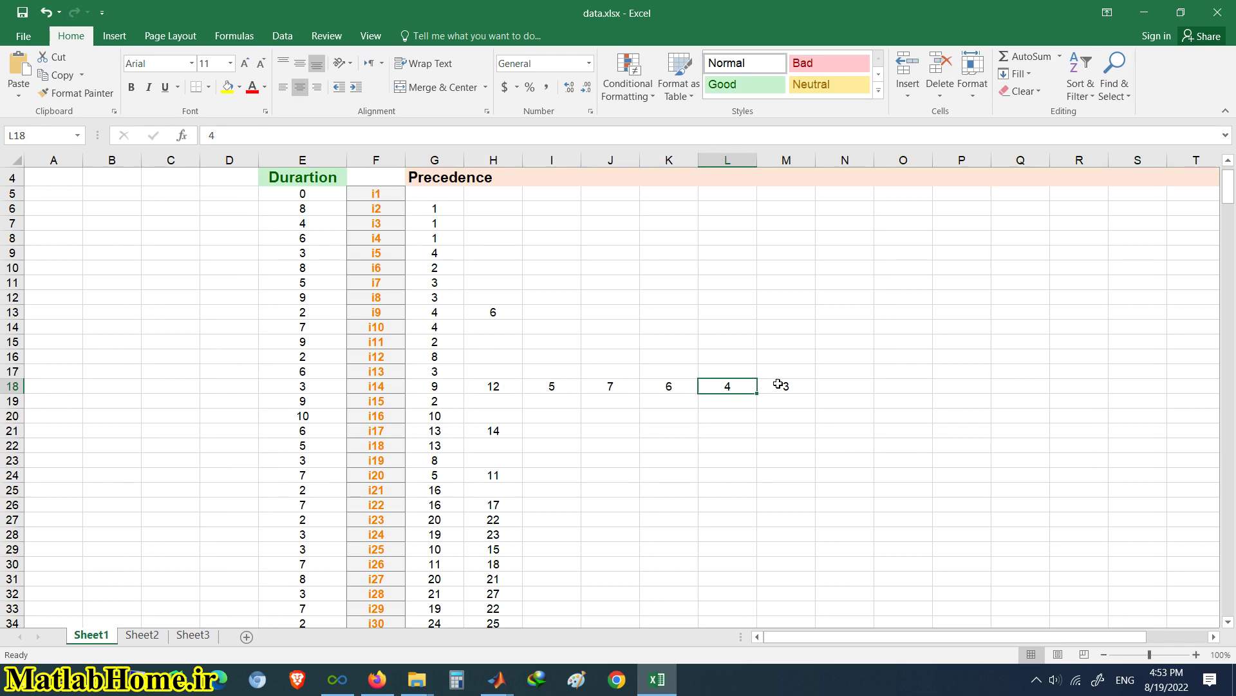
{"action": "left_click_drag", "start_coordinate": [781, 385], "coordinate": [554, 386]}
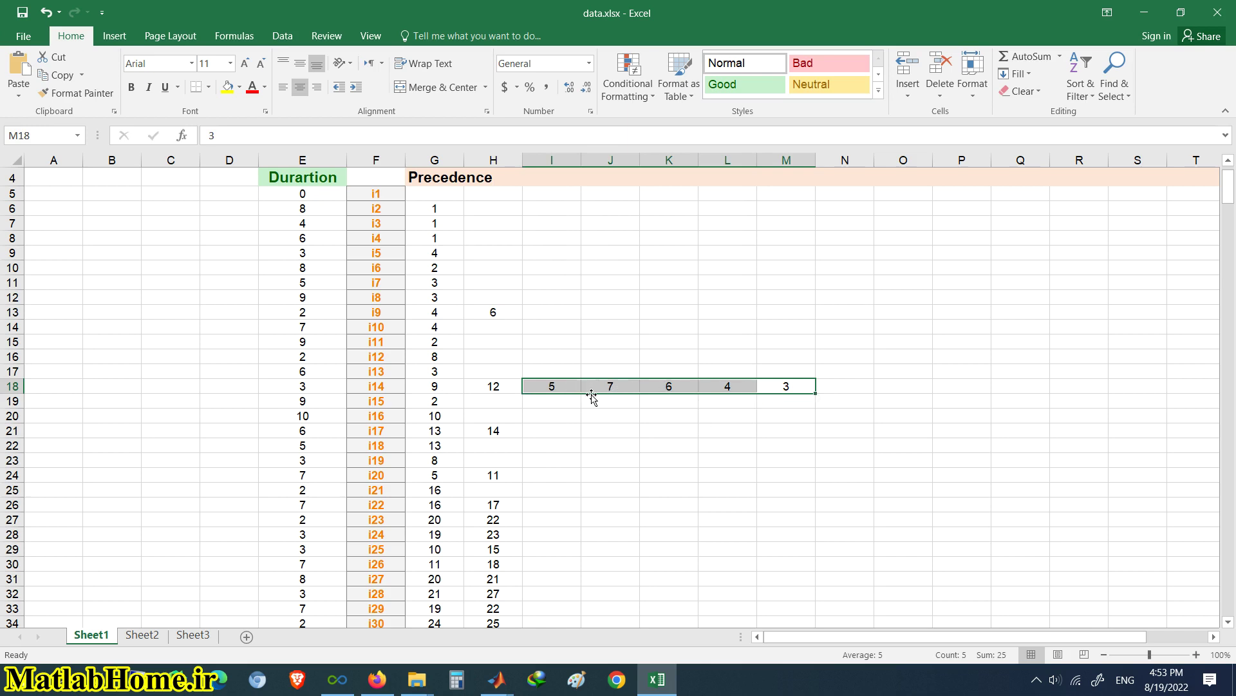
{"action": "left_click", "coordinate": [682, 440]}
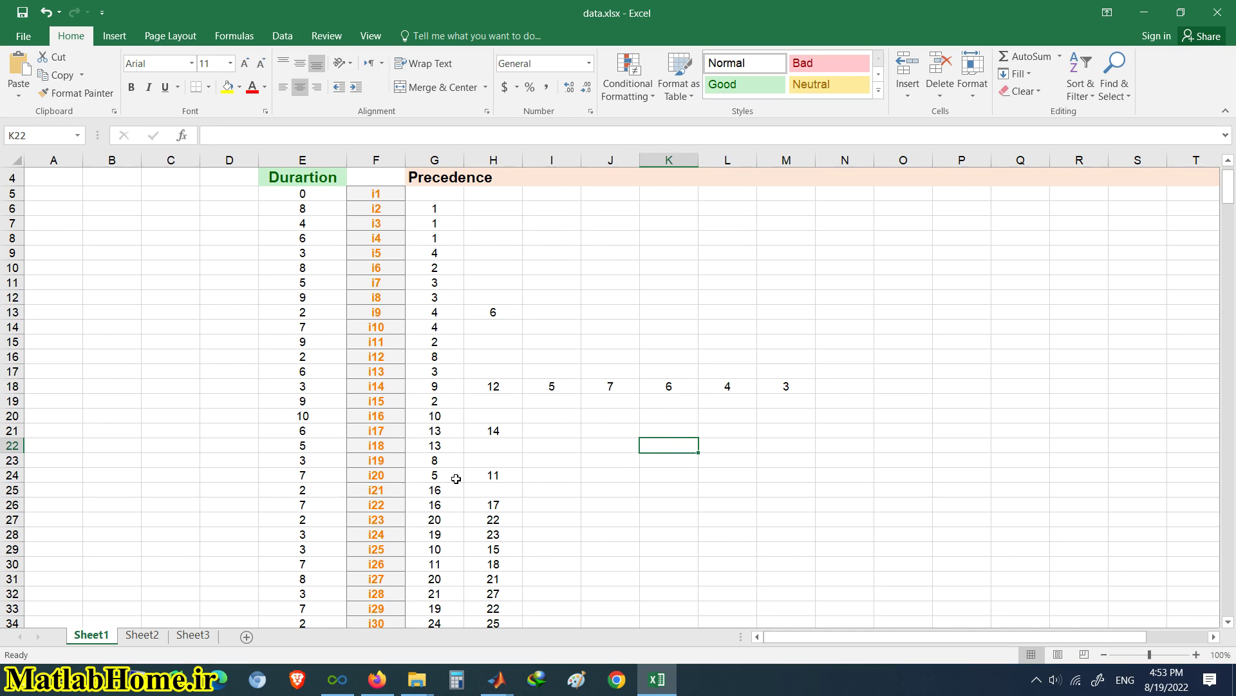
{"action": "scroll", "coordinate": [492, 444], "scroll_direction": "up", "scroll_amount": 1}
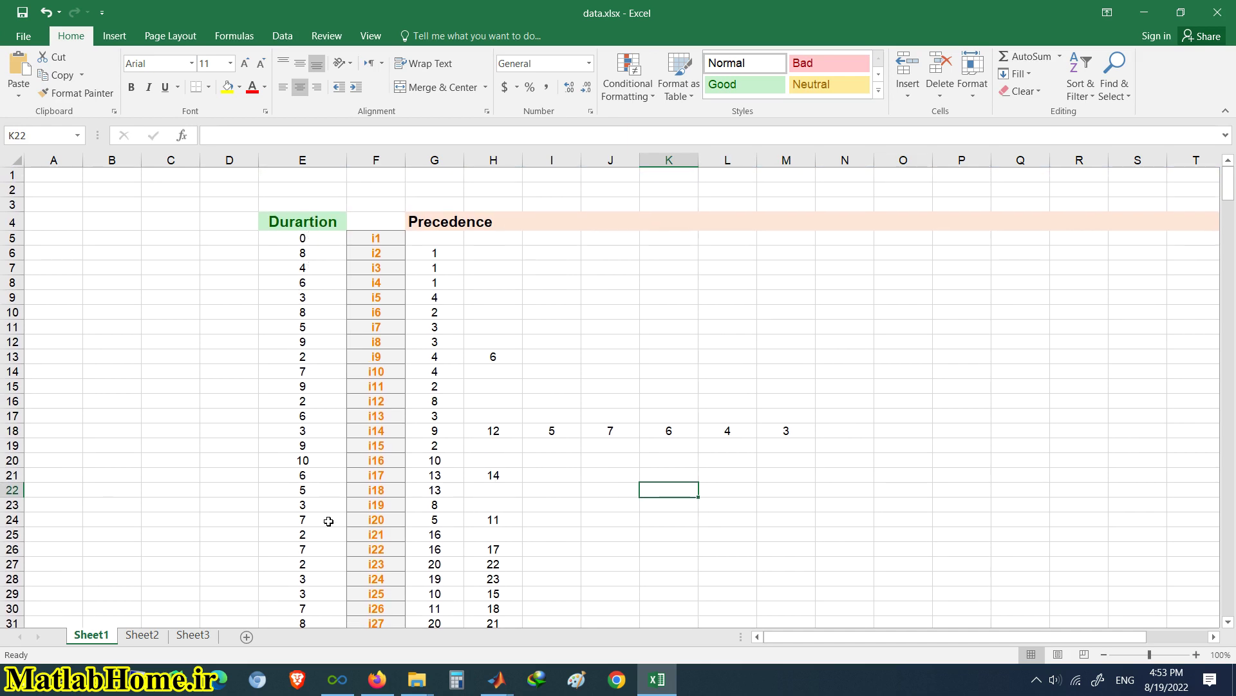
{"action": "scroll", "coordinate": [329, 521], "scroll_direction": "down", "scroll_amount": 2}
Examine the resource requirements on Sheet2, highlighting the rows of the first activity i1 and the last activity i32
{"action": "left_click", "coordinate": [132, 636]}
{"action": "scroll", "coordinate": [216, 530], "scroll_direction": "up", "scroll_amount": 4}
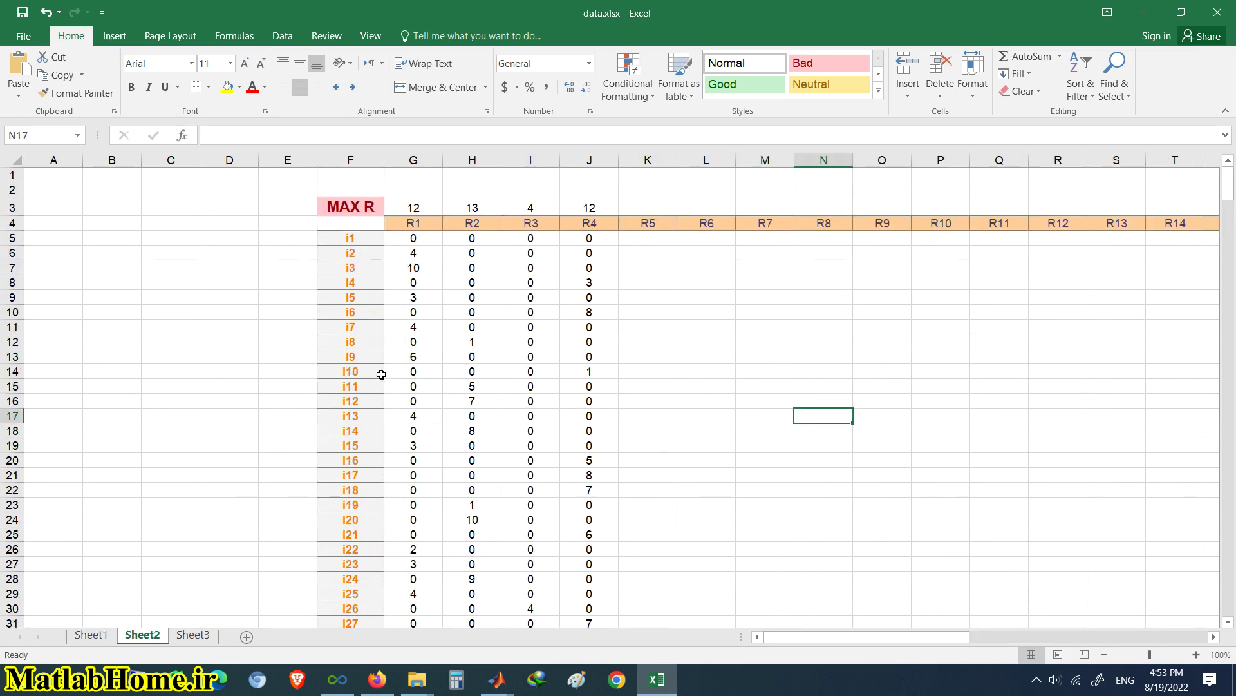
{"action": "left_click", "coordinate": [14, 238]}
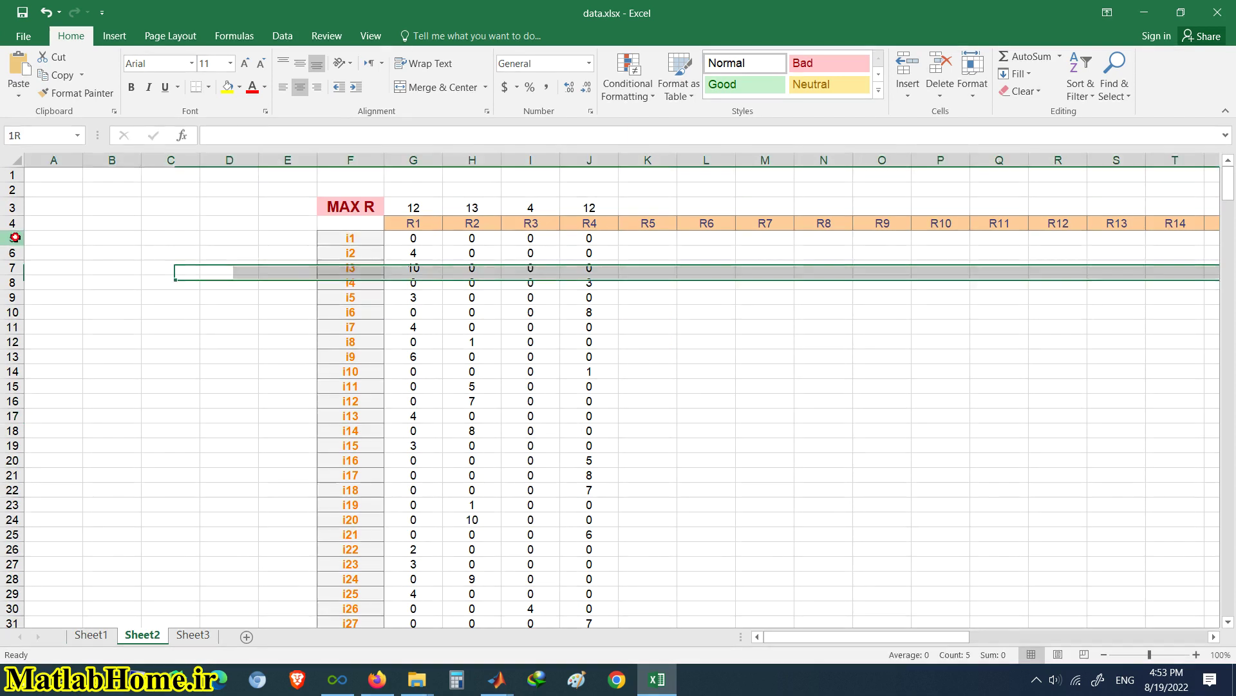
{"action": "scroll", "coordinate": [206, 376], "scroll_direction": "down", "scroll_amount": 1}
{"action": "scroll", "coordinate": [206, 376], "scroll_direction": "down", "scroll_amount": 6}
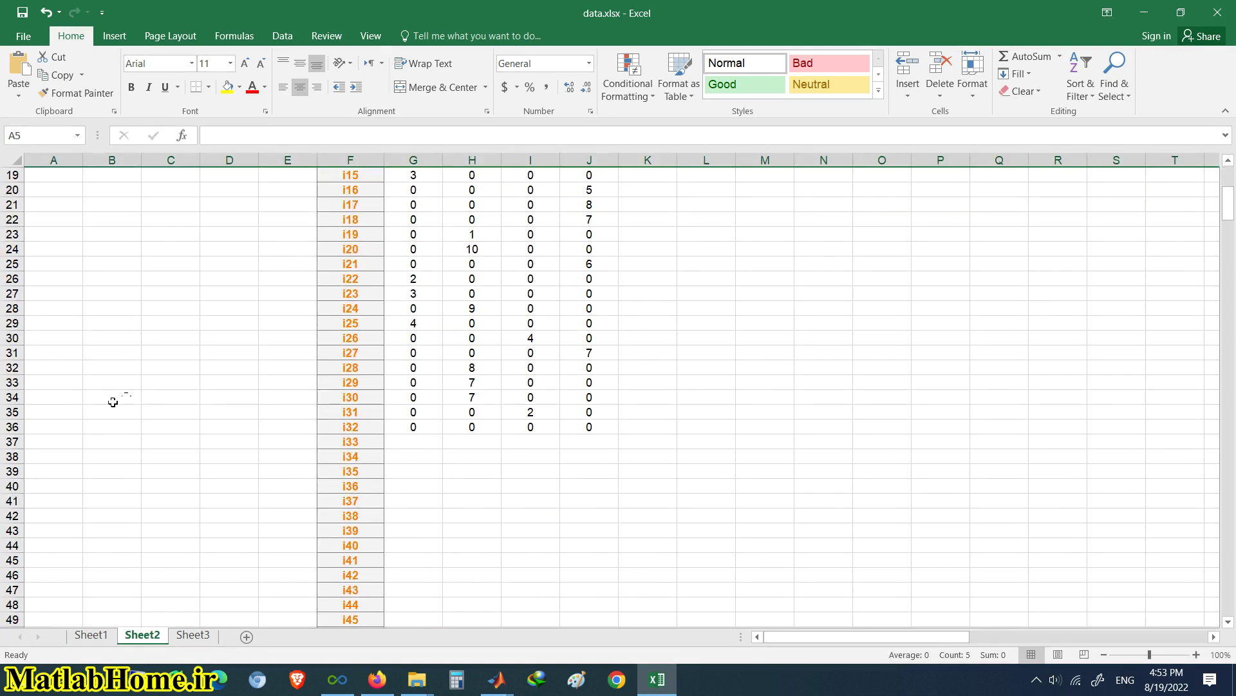
{"action": "left_click", "coordinate": [5, 427]}
Compare where the activity data ends on Sheet1 and Sheet2
{"action": "left_click", "coordinate": [91, 636]}
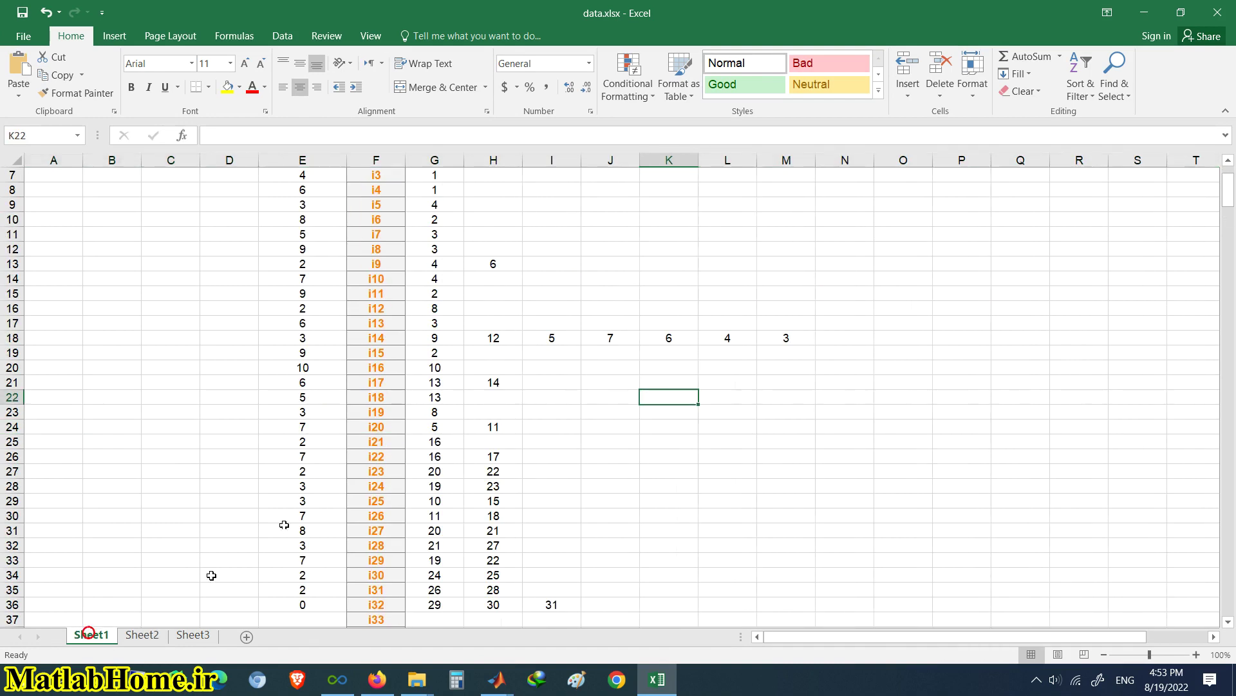
{"action": "scroll", "coordinate": [359, 541], "scroll_direction": "down", "scroll_amount": 6}
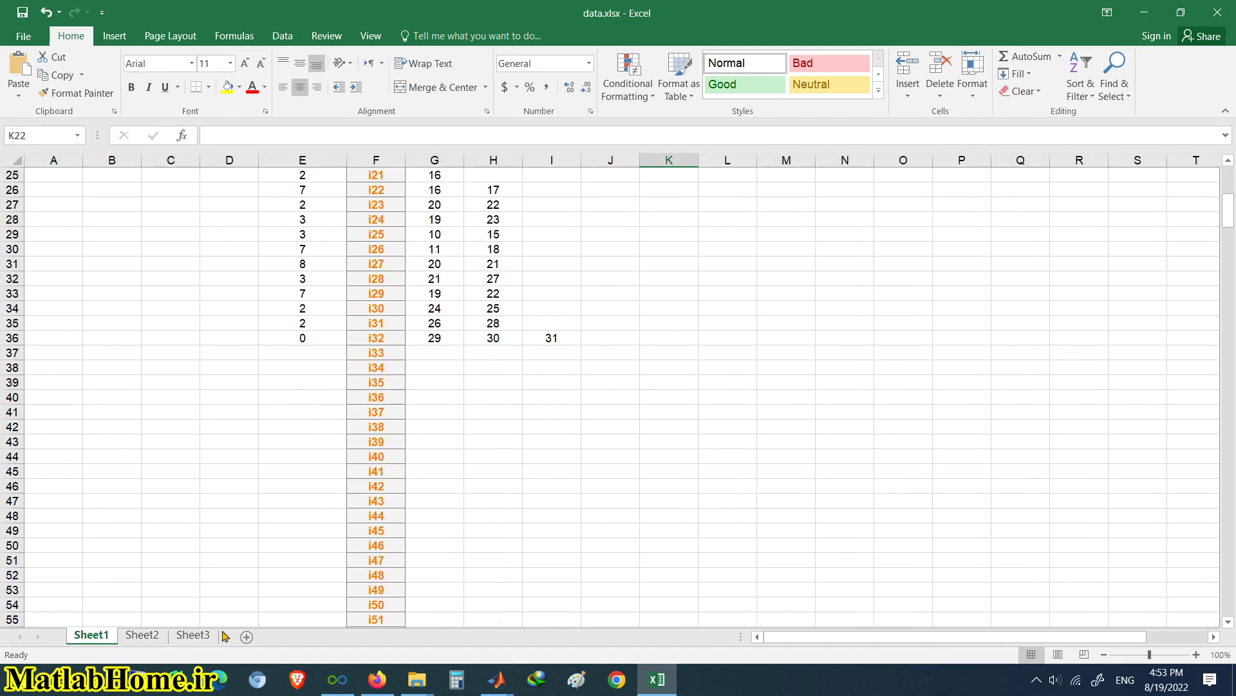
{"action": "left_click", "coordinate": [143, 635]}
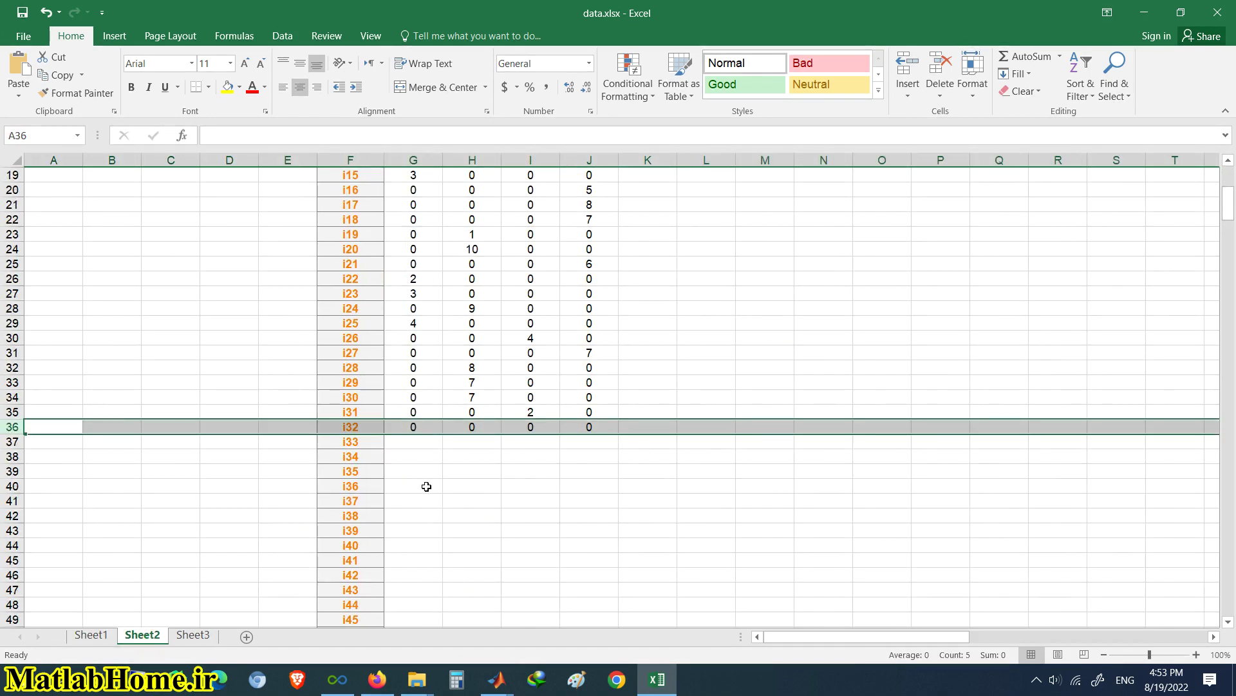
Examine how much of resource R1 activities i2 and i3 require on Sheet2
{"action": "scroll", "coordinate": [426, 486], "scroll_direction": "up", "scroll_amount": 5}
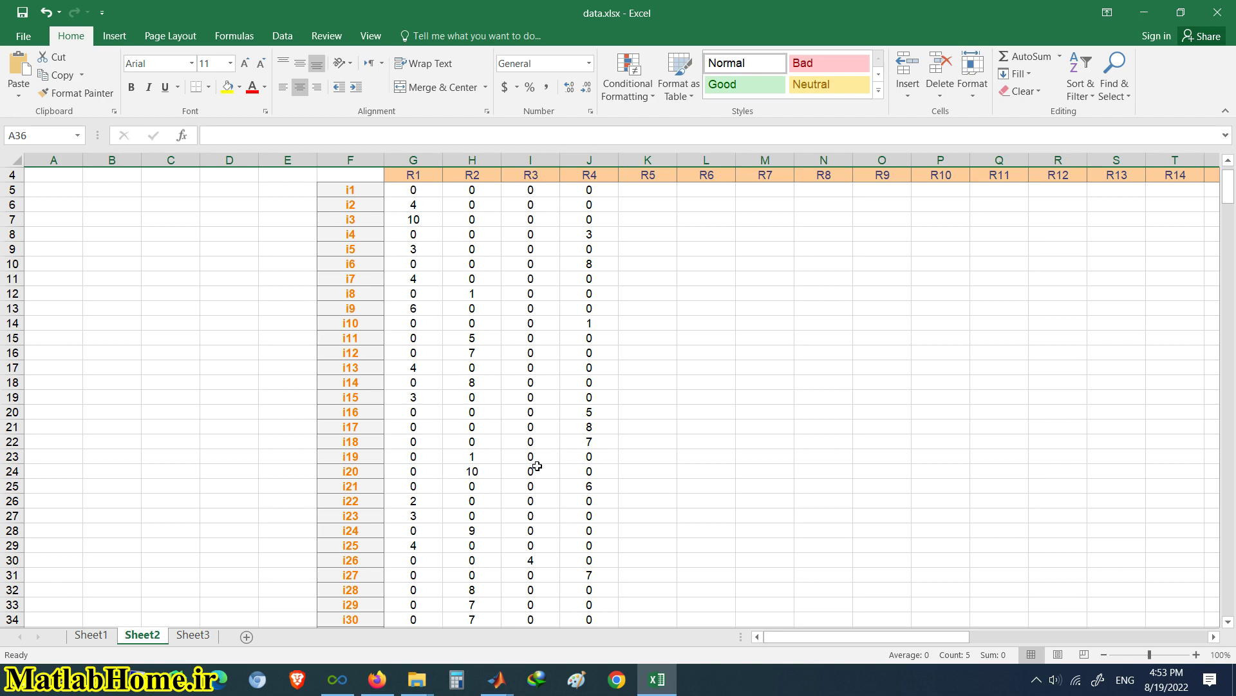
{"action": "scroll", "coordinate": [537, 465], "scroll_direction": "up", "scroll_amount": 1}
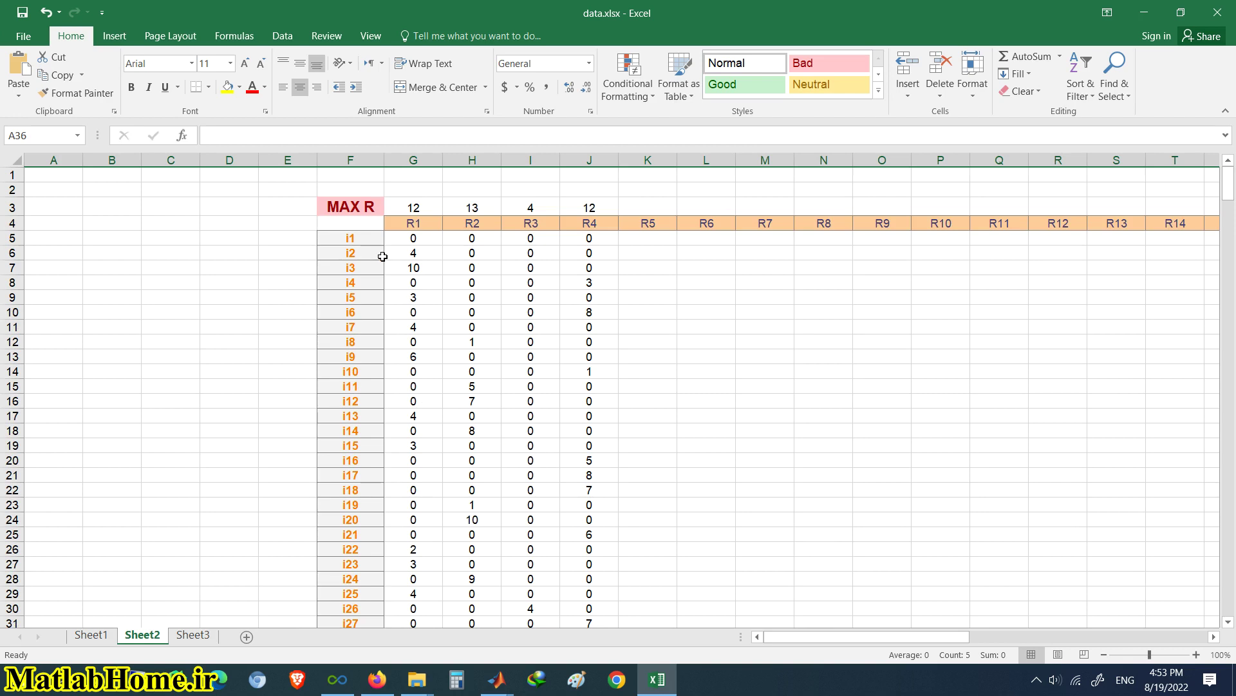
{"action": "left_click", "coordinate": [11, 237]}
{"action": "left_click", "coordinate": [342, 253]}
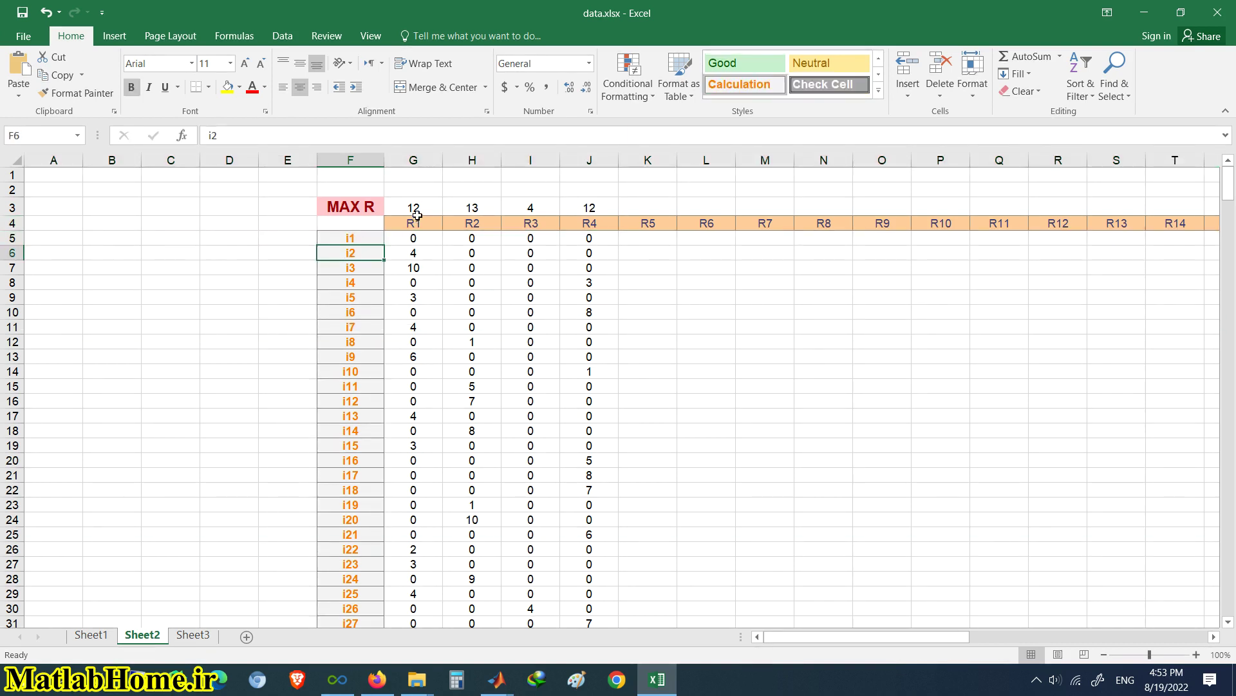
{"action": "left_click", "coordinate": [413, 160]}
{"action": "left_click", "coordinate": [420, 253]}
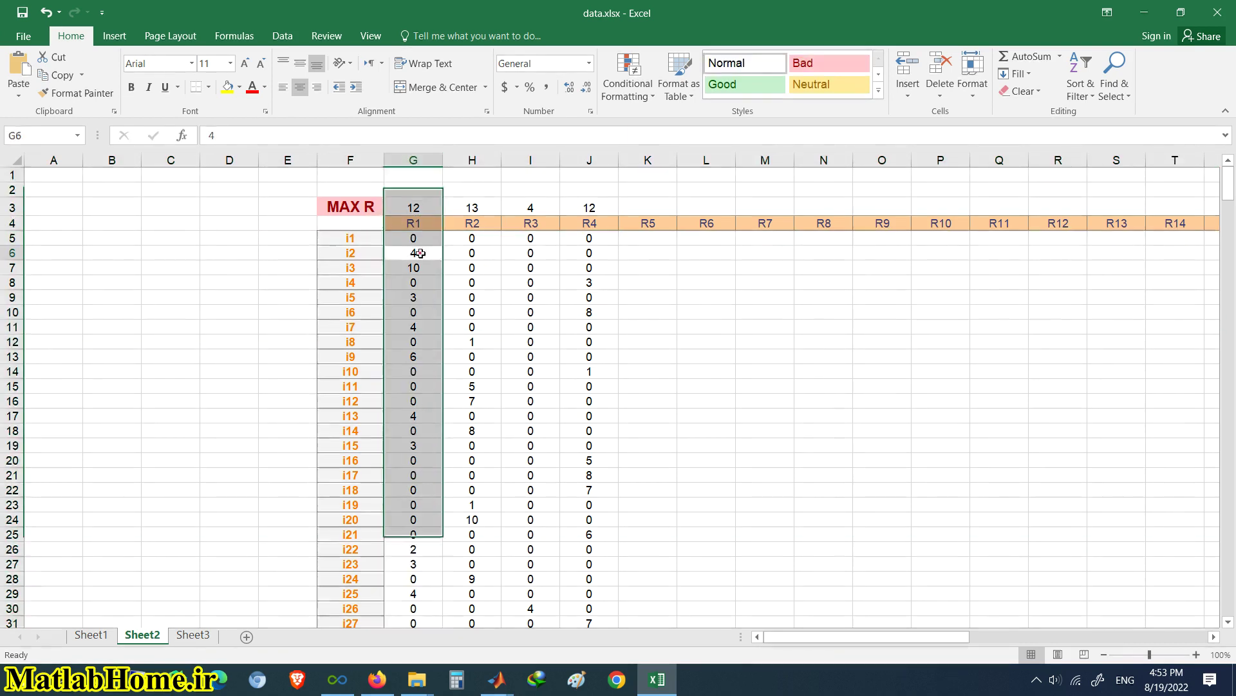
{"action": "left_click", "coordinate": [364, 270]}
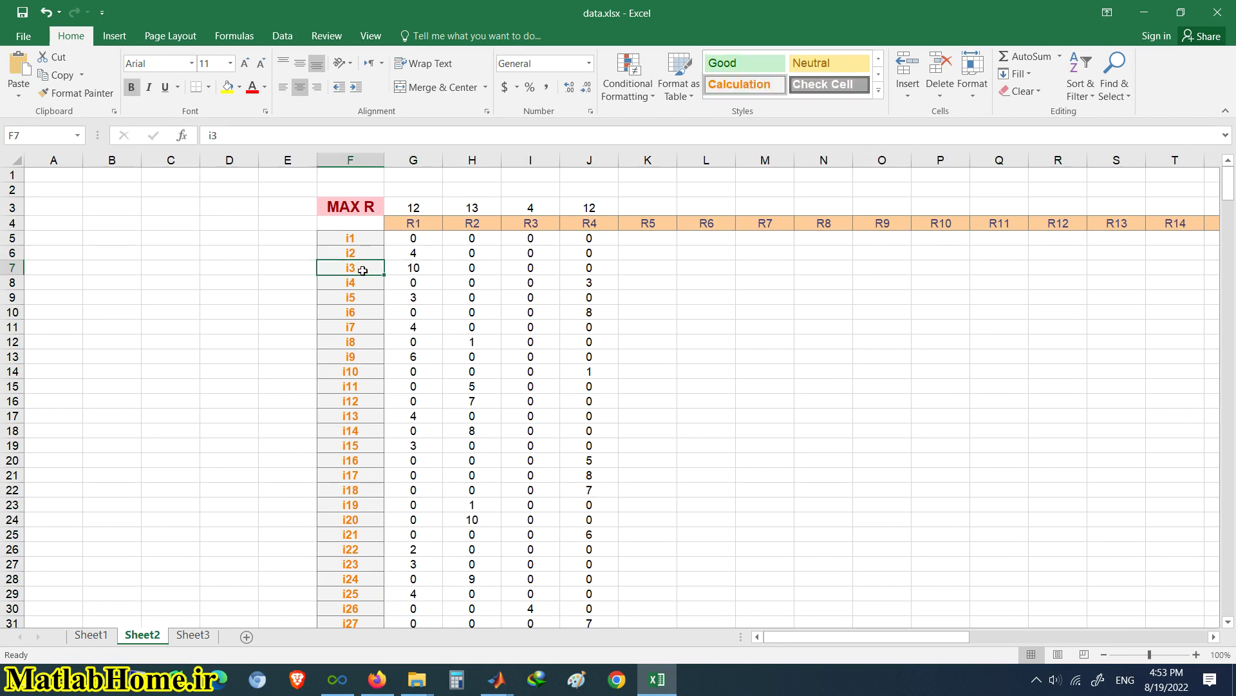
{"action": "left_click", "coordinate": [426, 159]}
{"action": "left_click", "coordinate": [418, 268]}
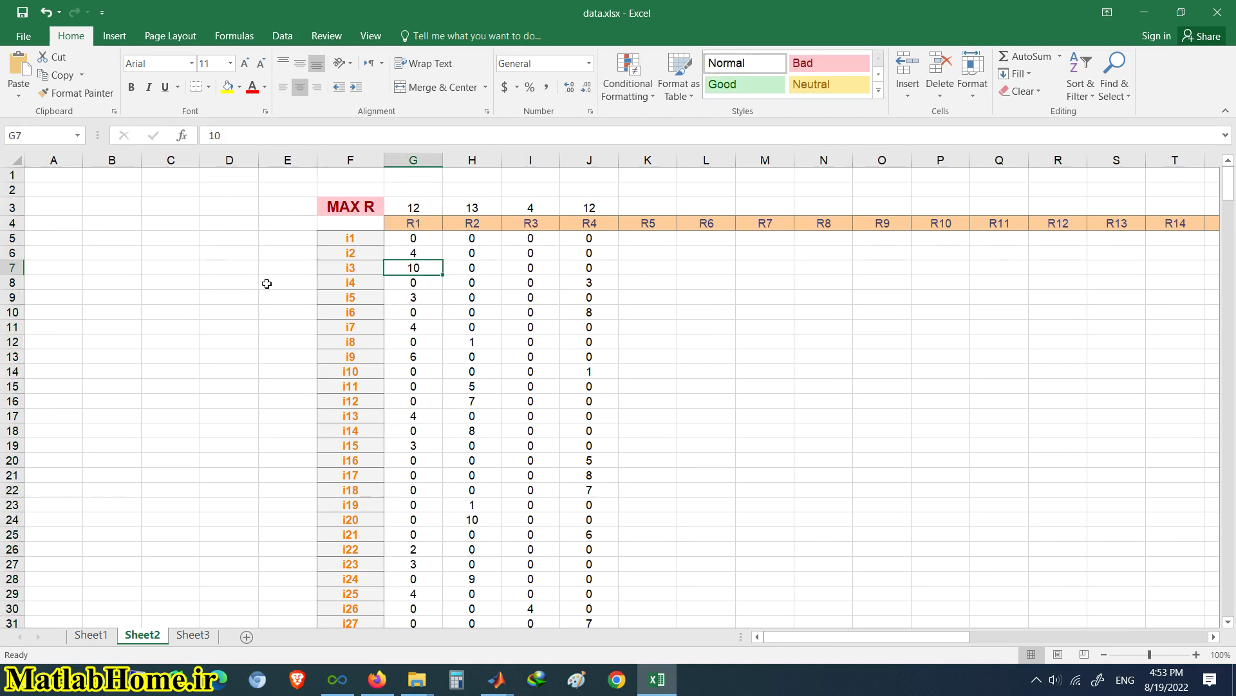
Examine the resource requirements of activities i4, i5 and i6, and highlight the MAX R limits in G3:J3
{"action": "left_click", "coordinate": [17, 283]}
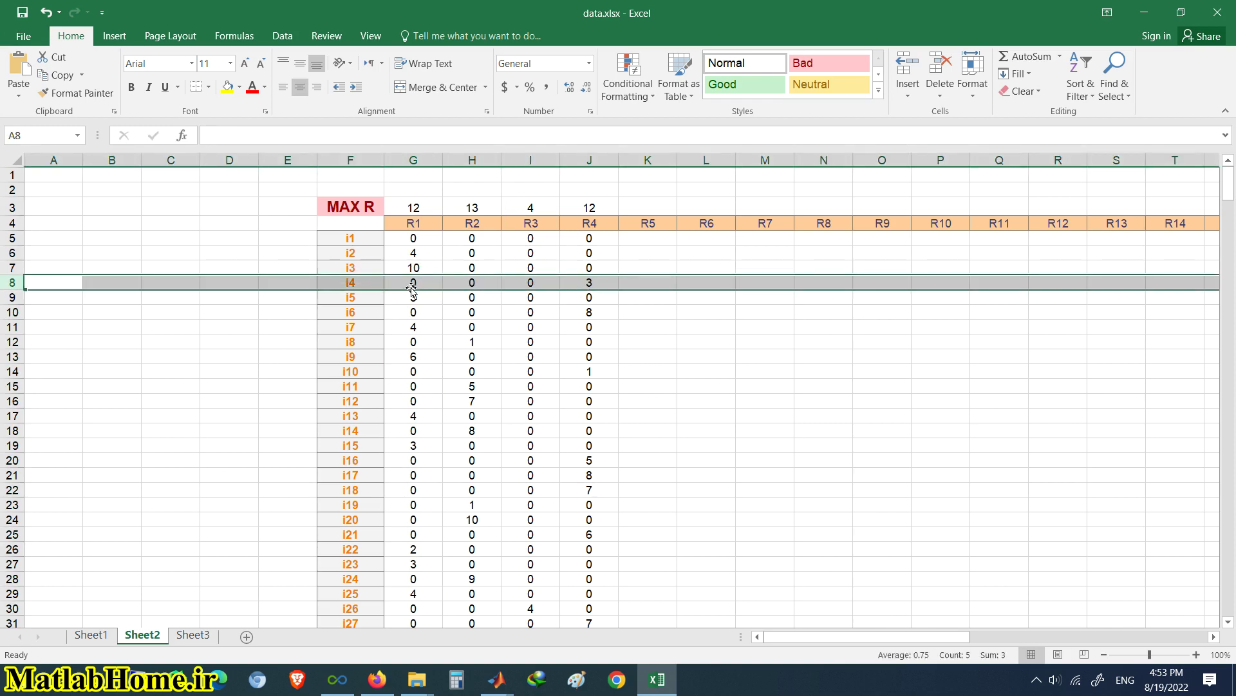
{"action": "left_click", "coordinate": [596, 284]}
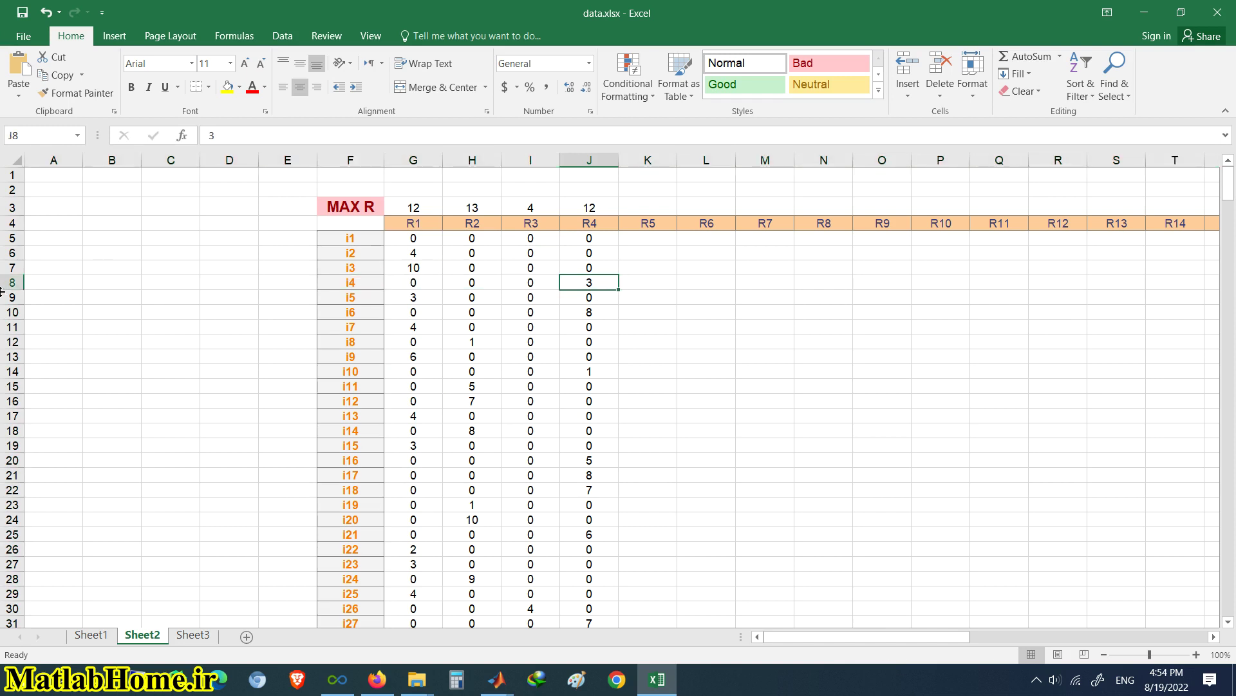
{"action": "left_click", "coordinate": [405, 298]}
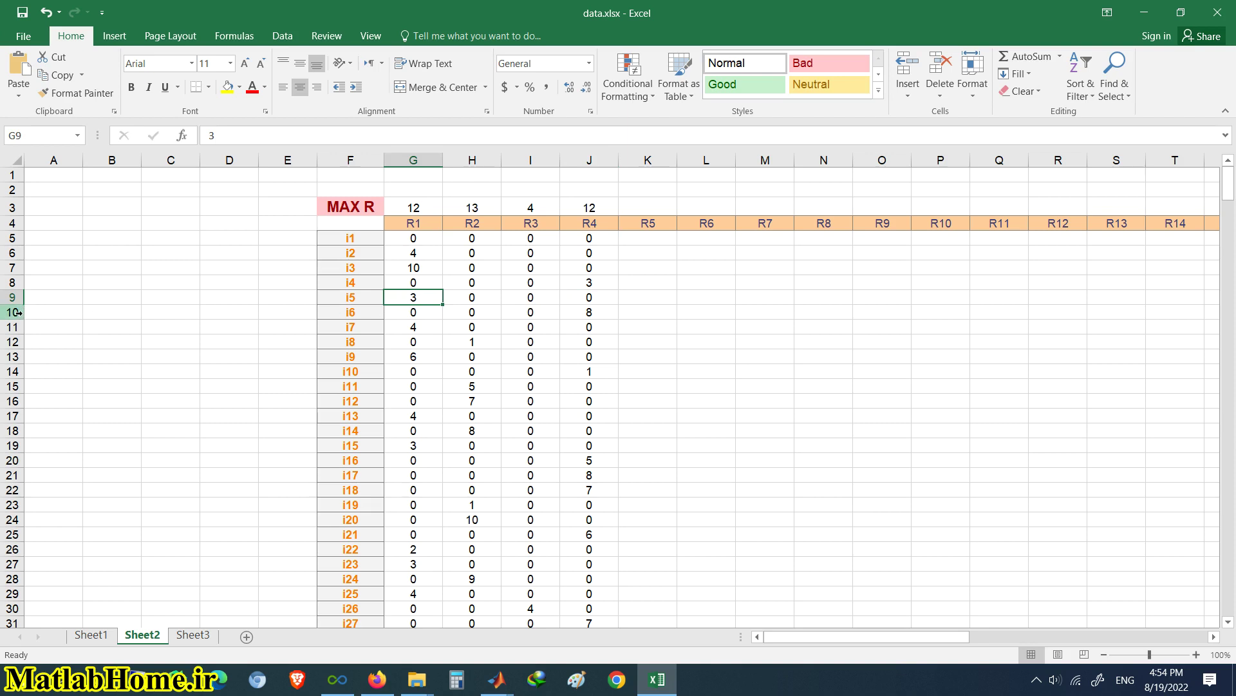
{"action": "left_click", "coordinate": [597, 316]}
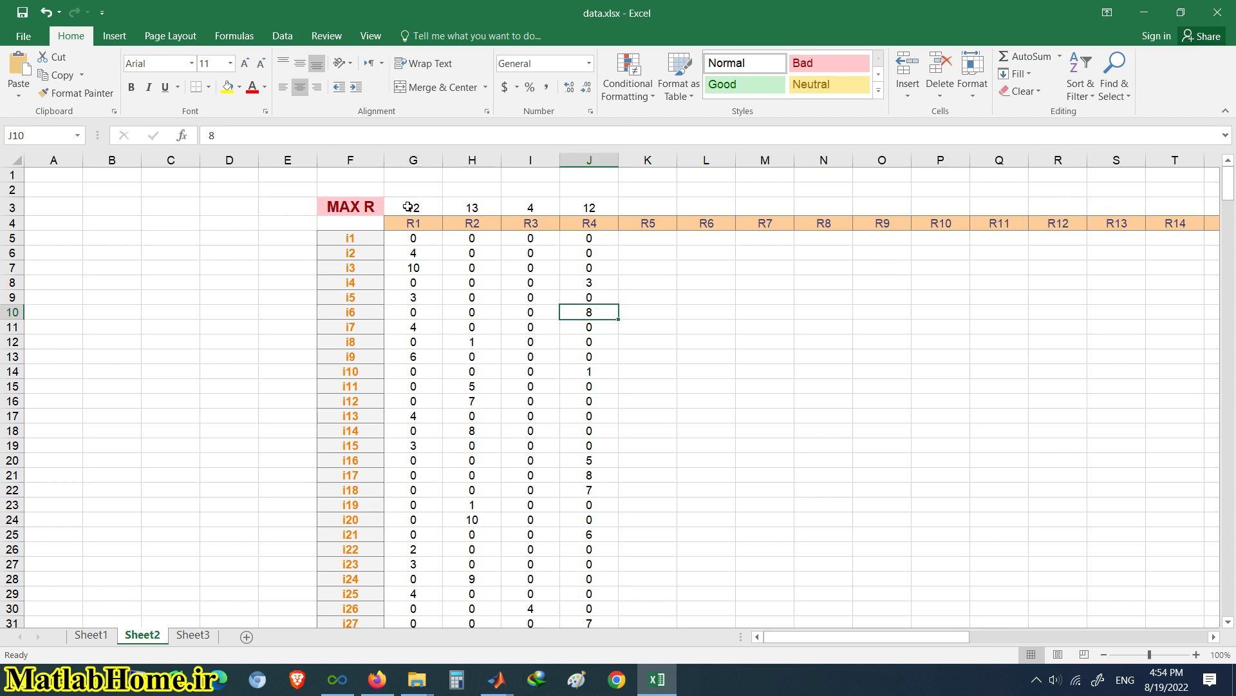
{"action": "left_click_drag", "start_coordinate": [409, 206], "coordinate": [618, 206]}
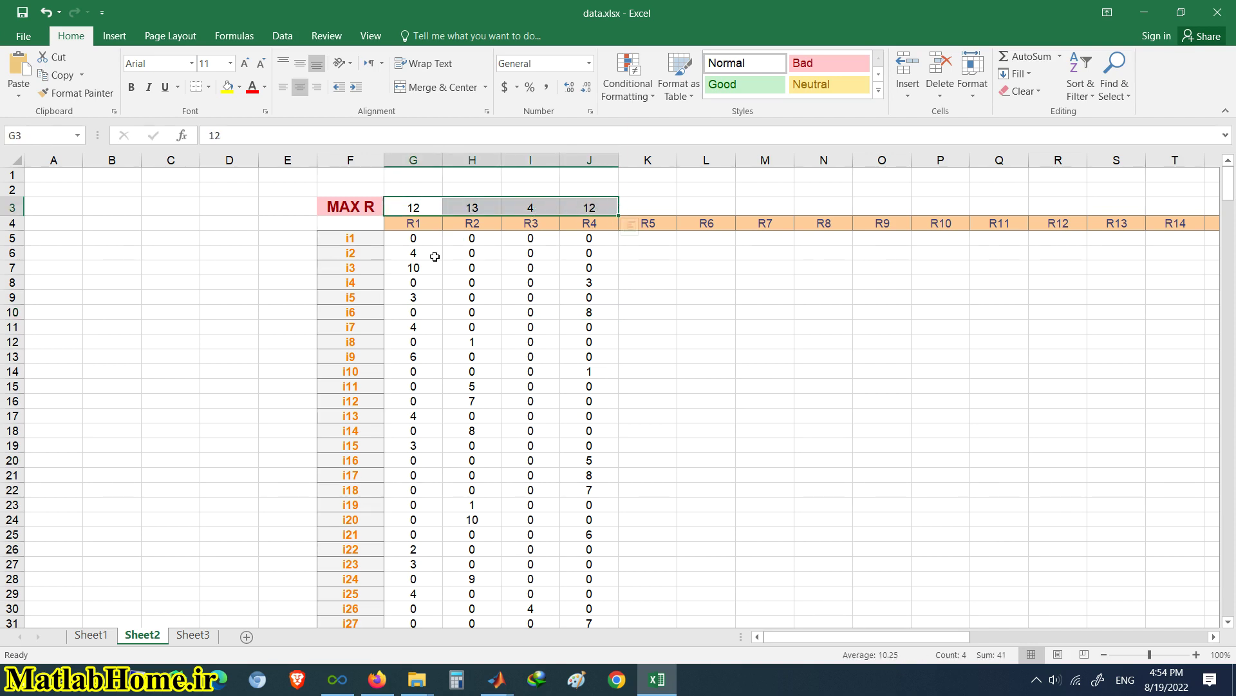
Set activity i4's requirements to 5 for R1, 2 for R2 and 1 for R3, and save the workbook
{"action": "left_click", "coordinate": [592, 280]}
{"action": "left_click", "coordinate": [416, 281]}
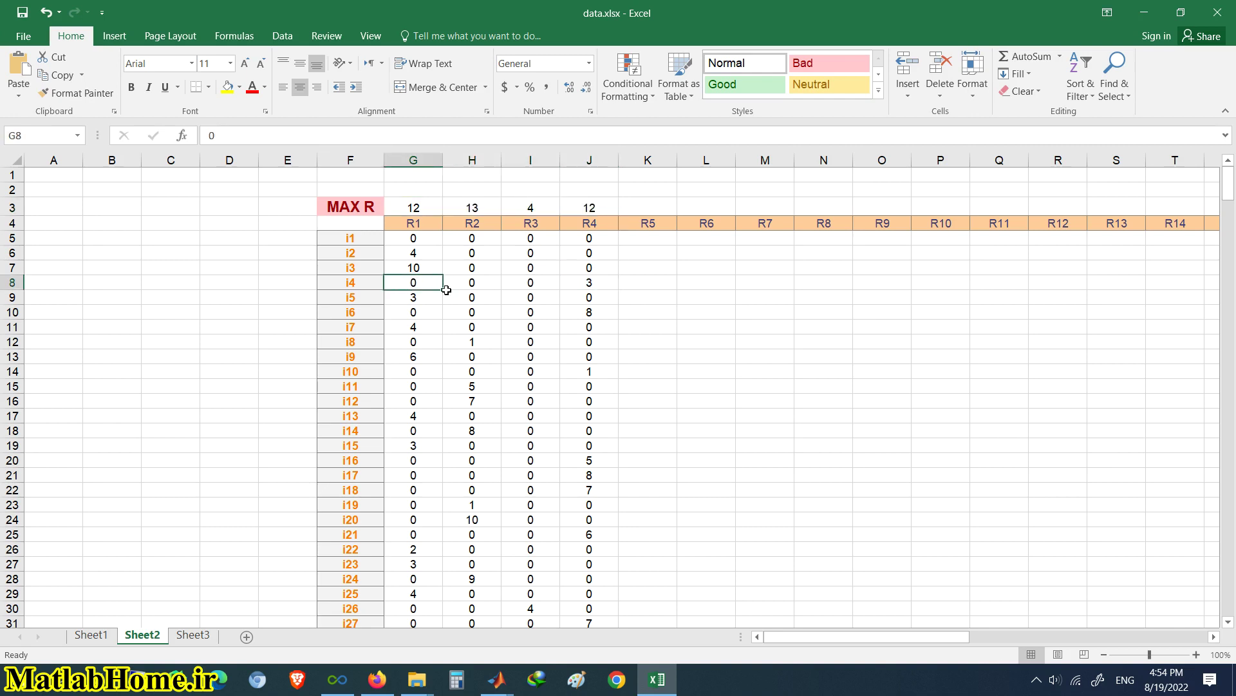
{"action": "type", "text": "5"}
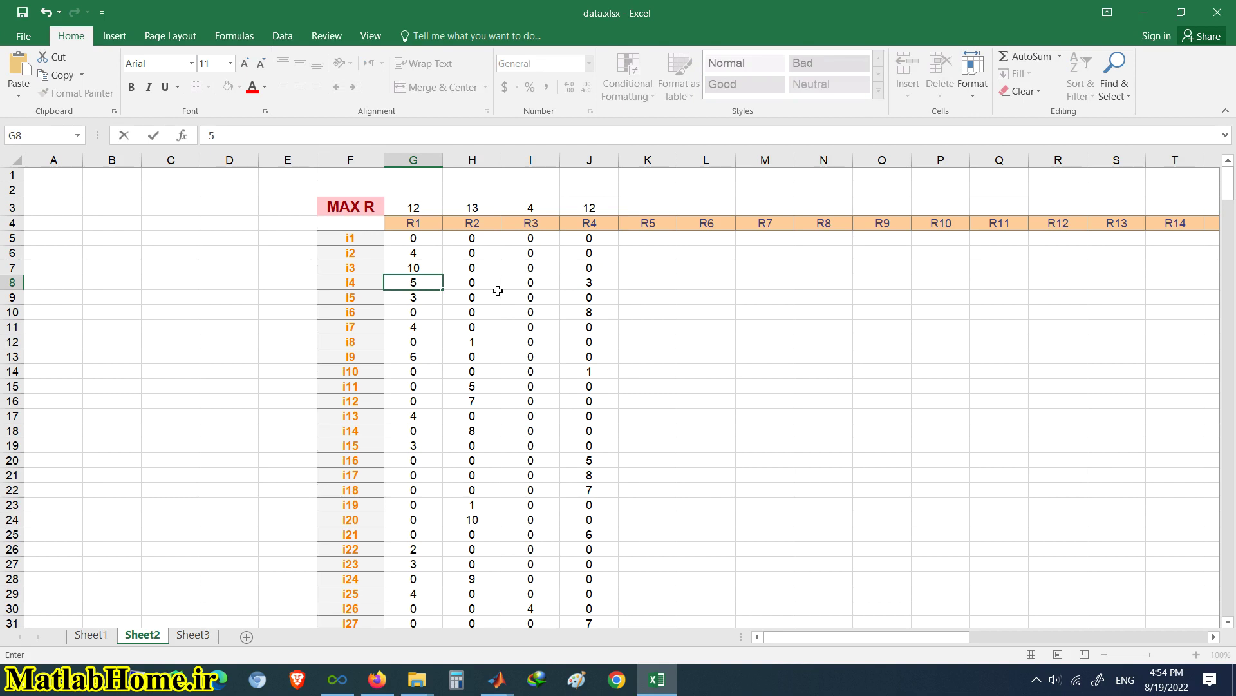
{"action": "left_click", "coordinate": [476, 281]}
{"action": "type", "text": "2"}
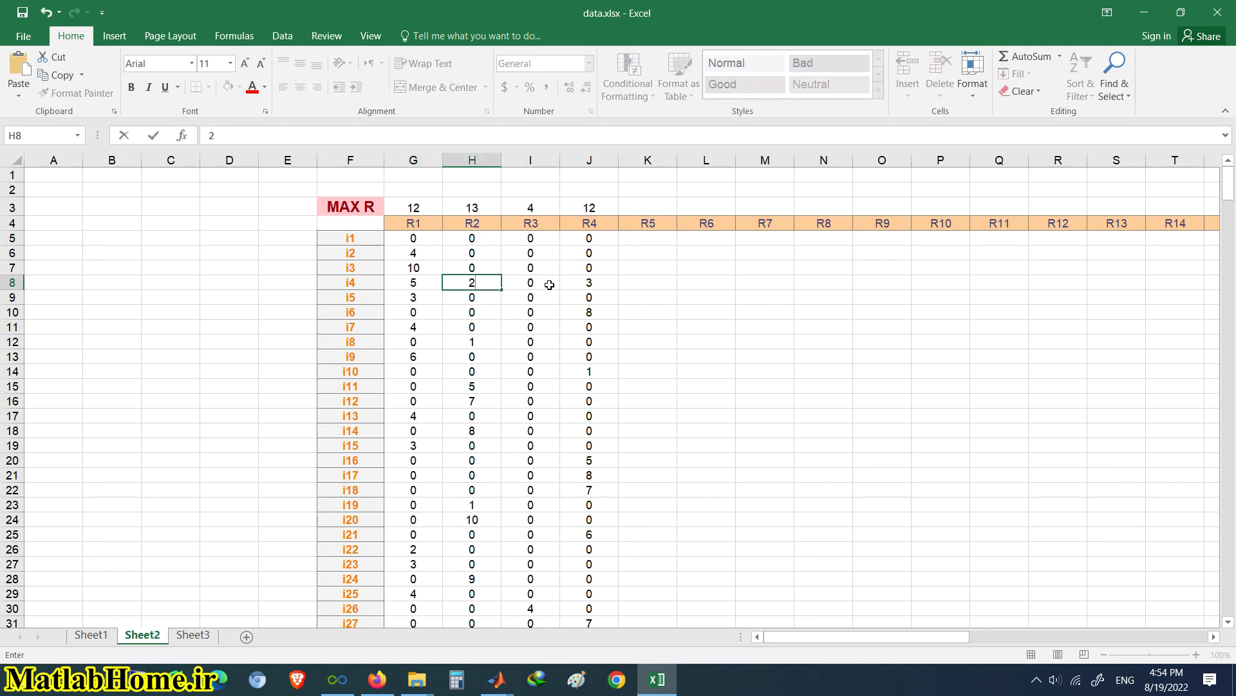
{"action": "left_click", "coordinate": [553, 282]}
{"action": "type", "text": "1"}
{"action": "left_click", "coordinate": [23, 12]}
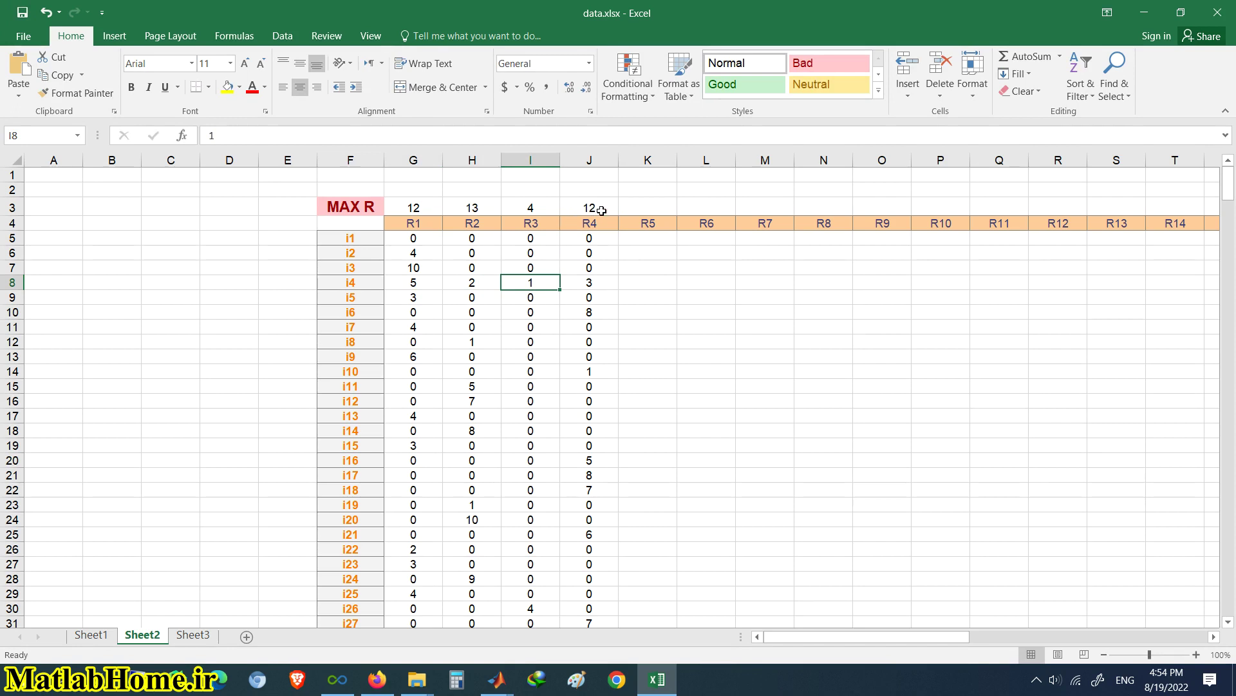
Highlight the MAX R limits in row 3 and go through the columns of resources R1 to R4
{"action": "left_click_drag", "start_coordinate": [602, 210], "coordinate": [413, 214]}
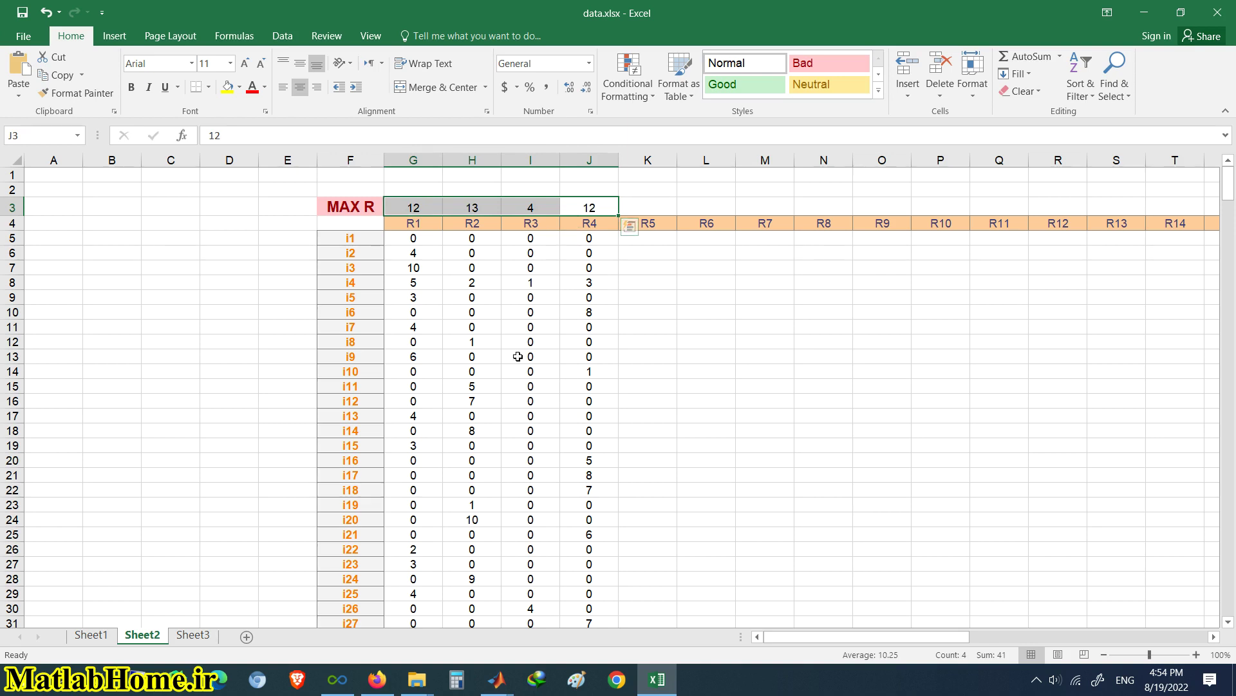
{"action": "left_click", "coordinate": [414, 159]}
{"action": "left_click", "coordinate": [461, 160]}
{"action": "left_click", "coordinate": [532, 160]}
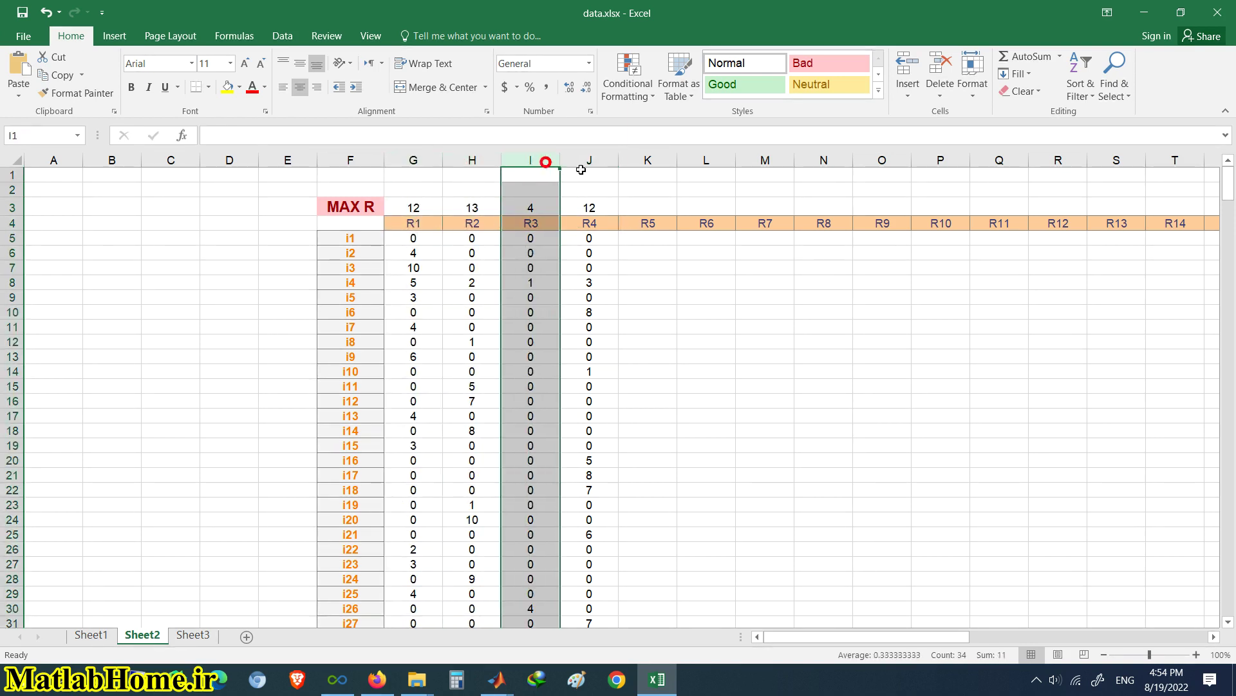
{"action": "left_click", "coordinate": [591, 174]}
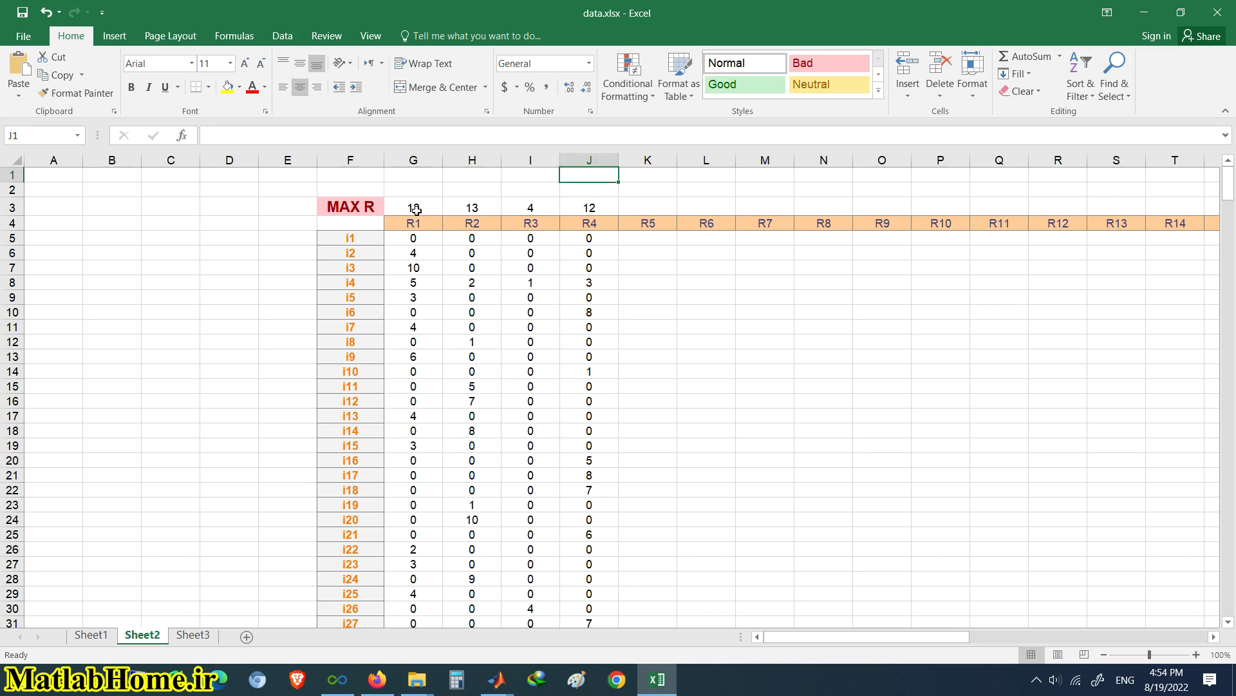
Set the MAX R limit of resource R1 in G3 to 20 and review the Sheet2 data
{"action": "left_click", "coordinate": [414, 160]}
{"action": "left_click", "coordinate": [418, 211]}
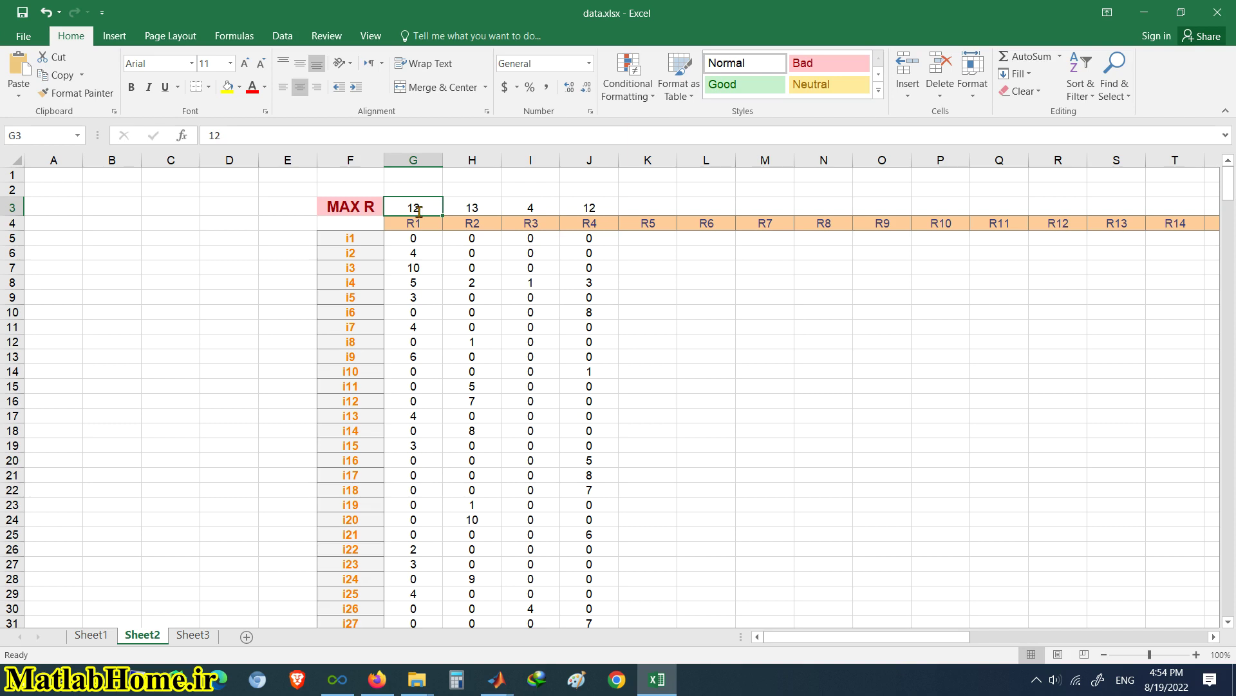
{"action": "type", "text": "20"}
{"action": "left_click", "coordinate": [424, 266]}
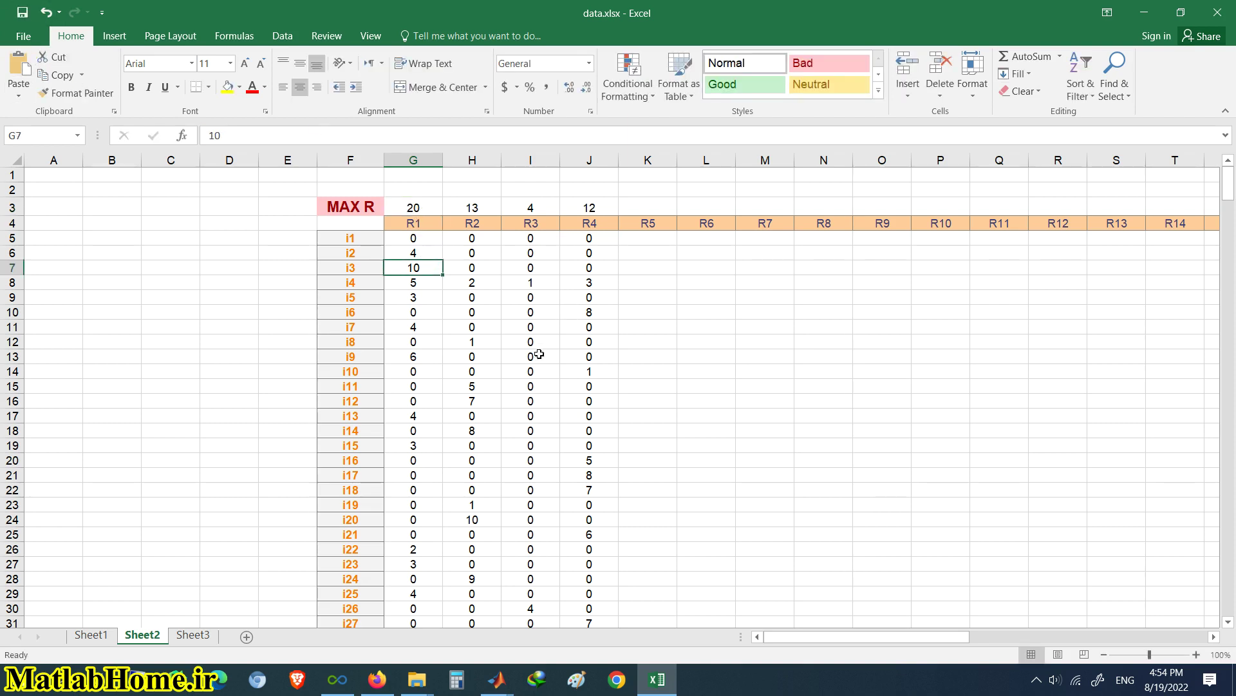
{"action": "scroll", "coordinate": [539, 354], "scroll_direction": "down", "scroll_amount": 4}
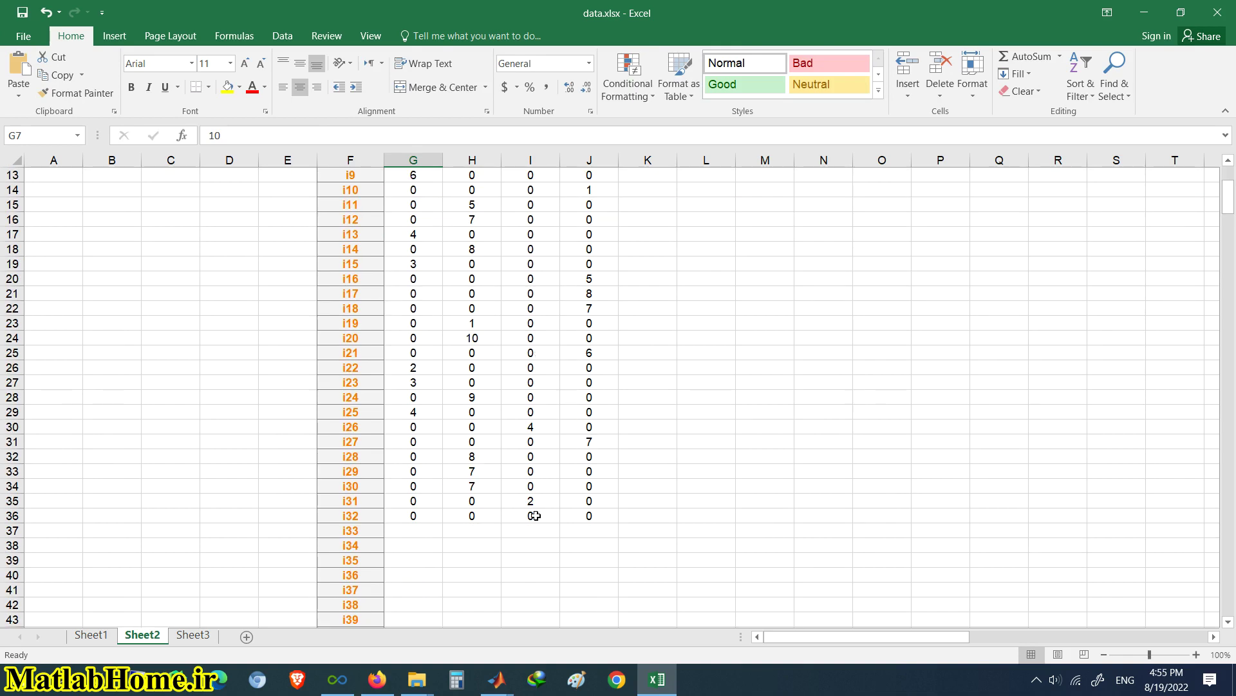
{"action": "scroll", "coordinate": [509, 541], "scroll_direction": "up", "scroll_amount": 3}
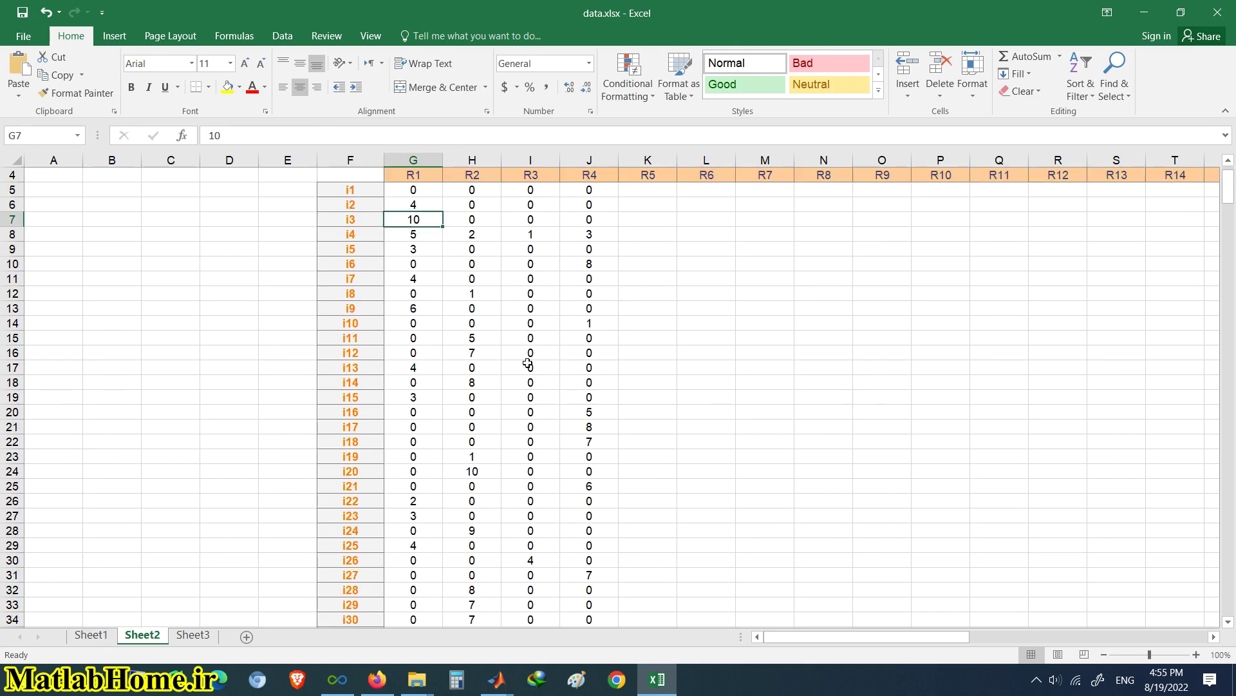
{"action": "scroll", "coordinate": [527, 362], "scroll_direction": "up", "scroll_amount": 1}
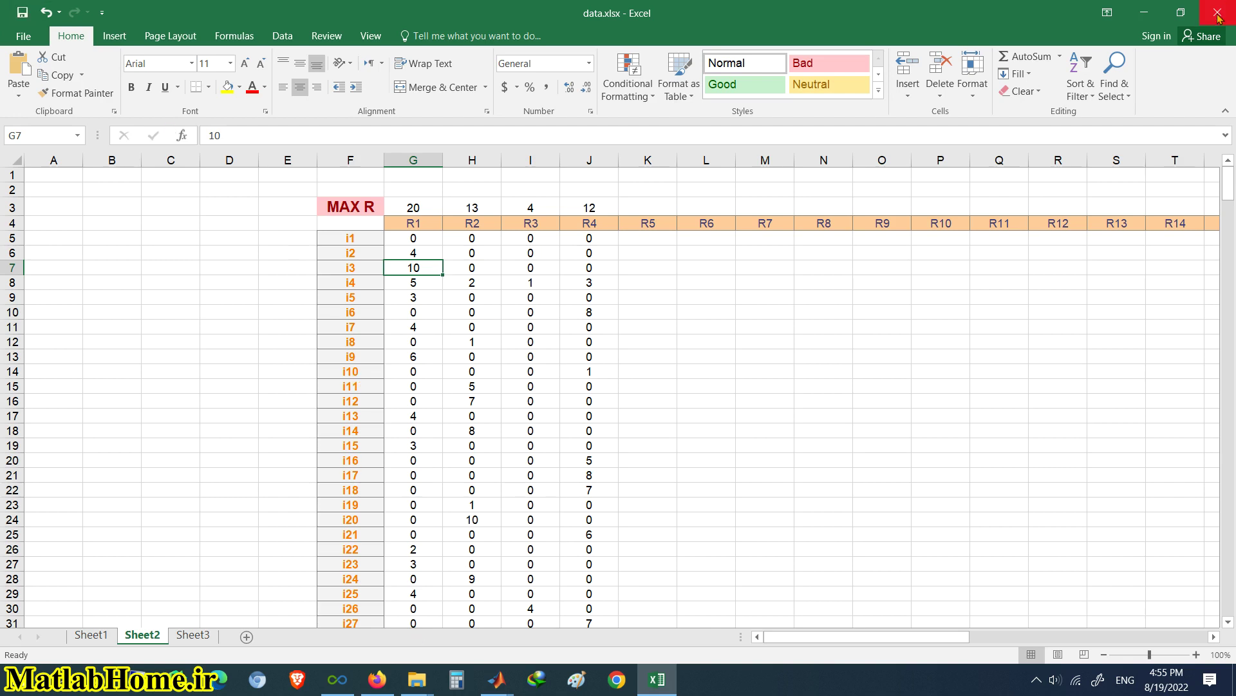
Switch to the MATLAB editor and run CreateData.m to regenerate the project data from data.xlsx
{"action": "left_click", "coordinate": [1145, 13]}
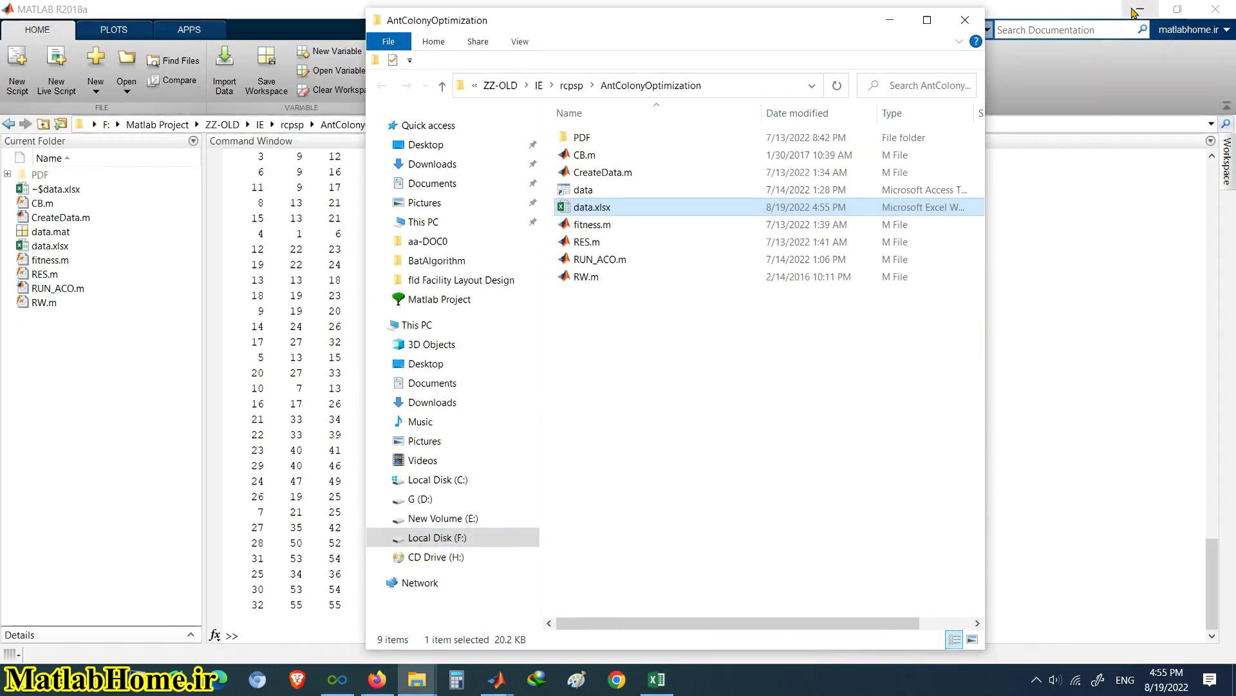
{"action": "left_click", "coordinate": [890, 21]}
{"action": "mouse_move", "coordinate": [496, 678]}
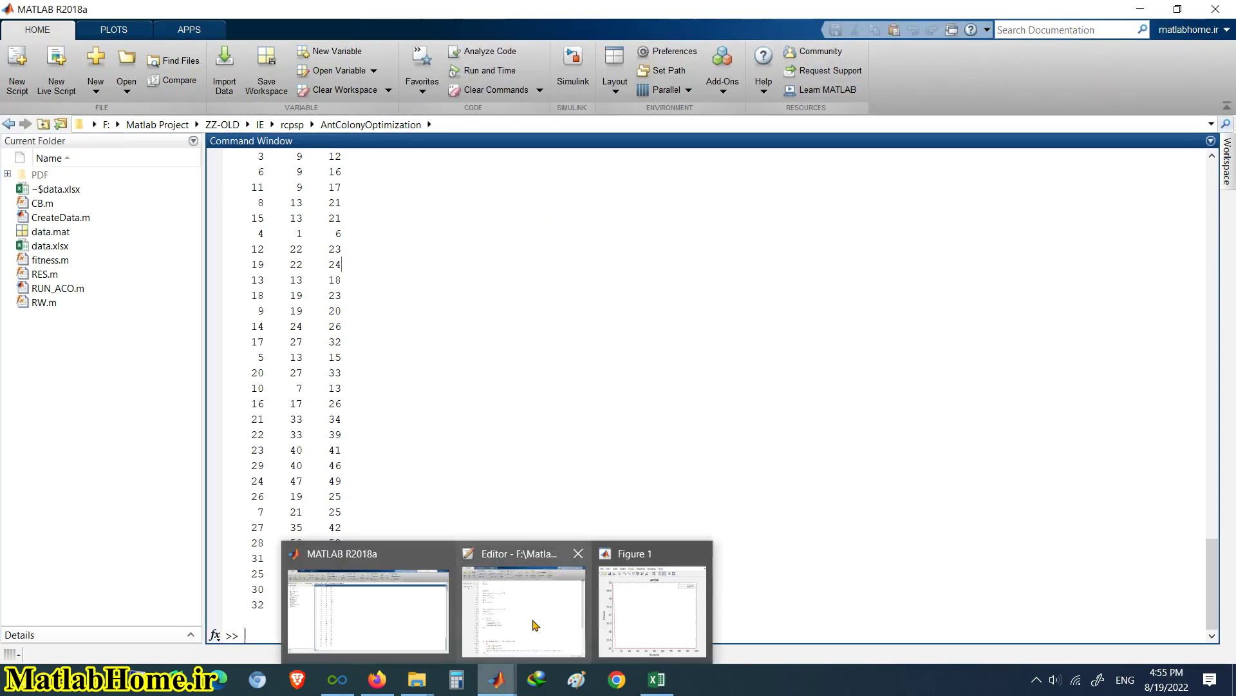
{"action": "left_click", "coordinate": [534, 625]}
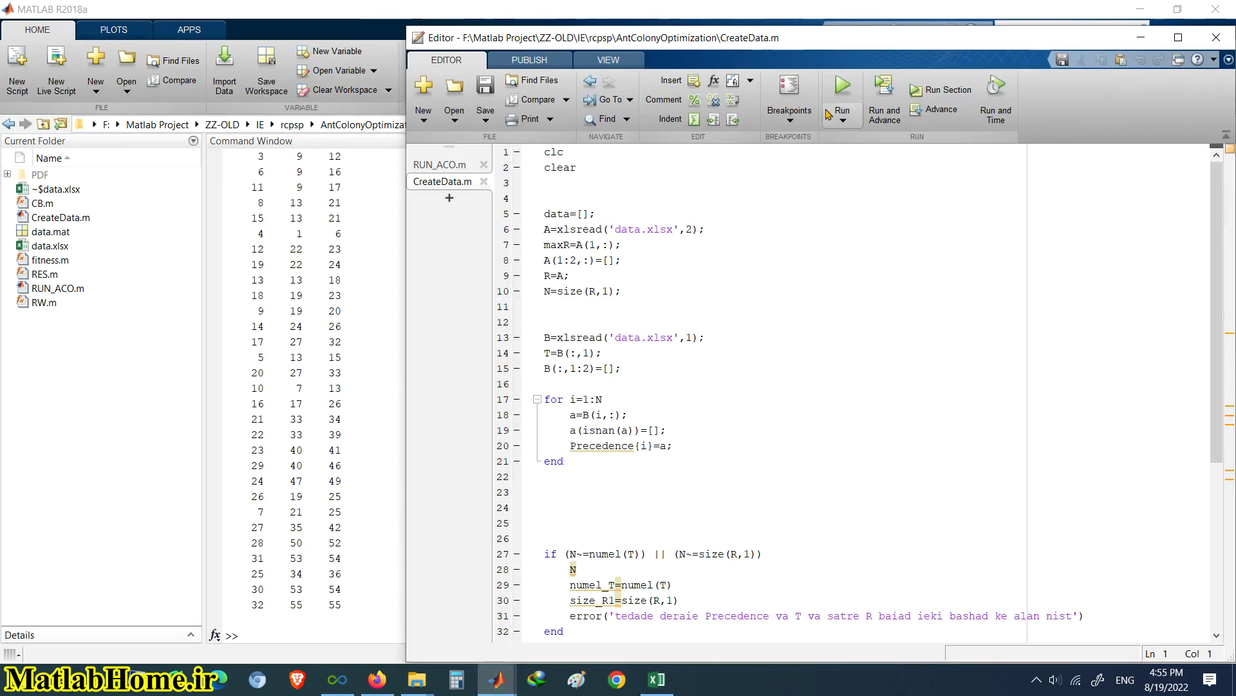
{"action": "left_click", "coordinate": [847, 80]}
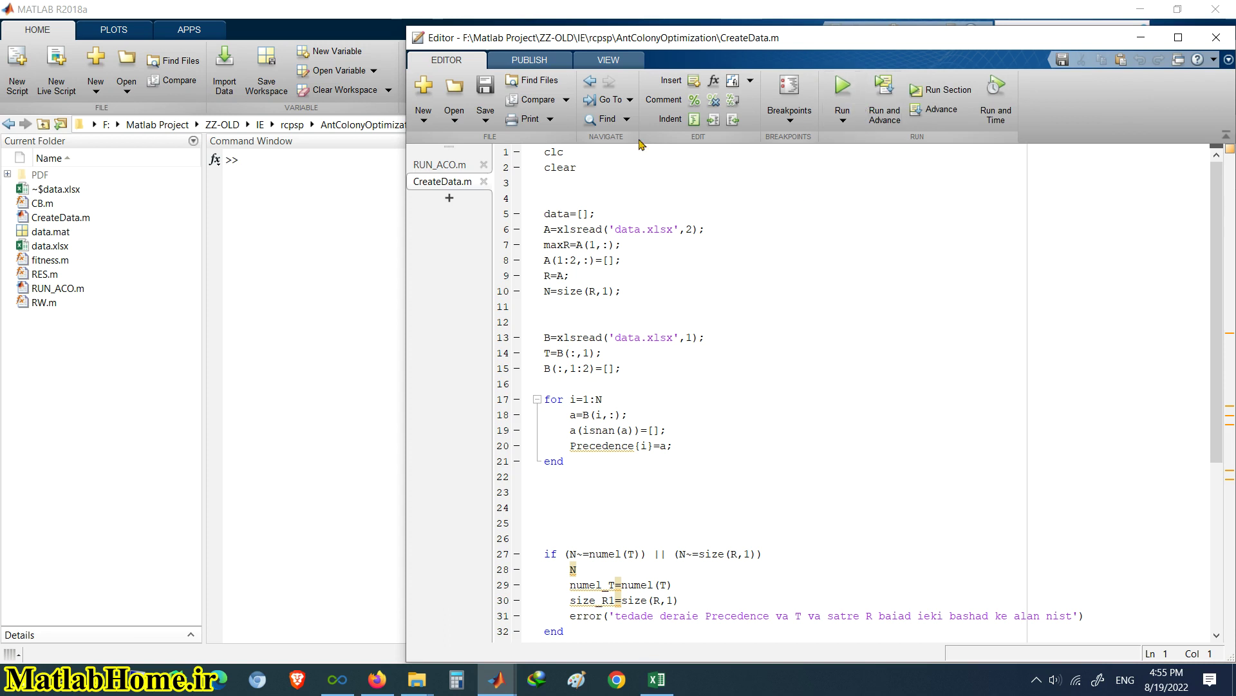
Run RUN_ACO.m and review the best solution and activity order in the Command Window output
{"action": "left_click", "coordinate": [438, 164]}
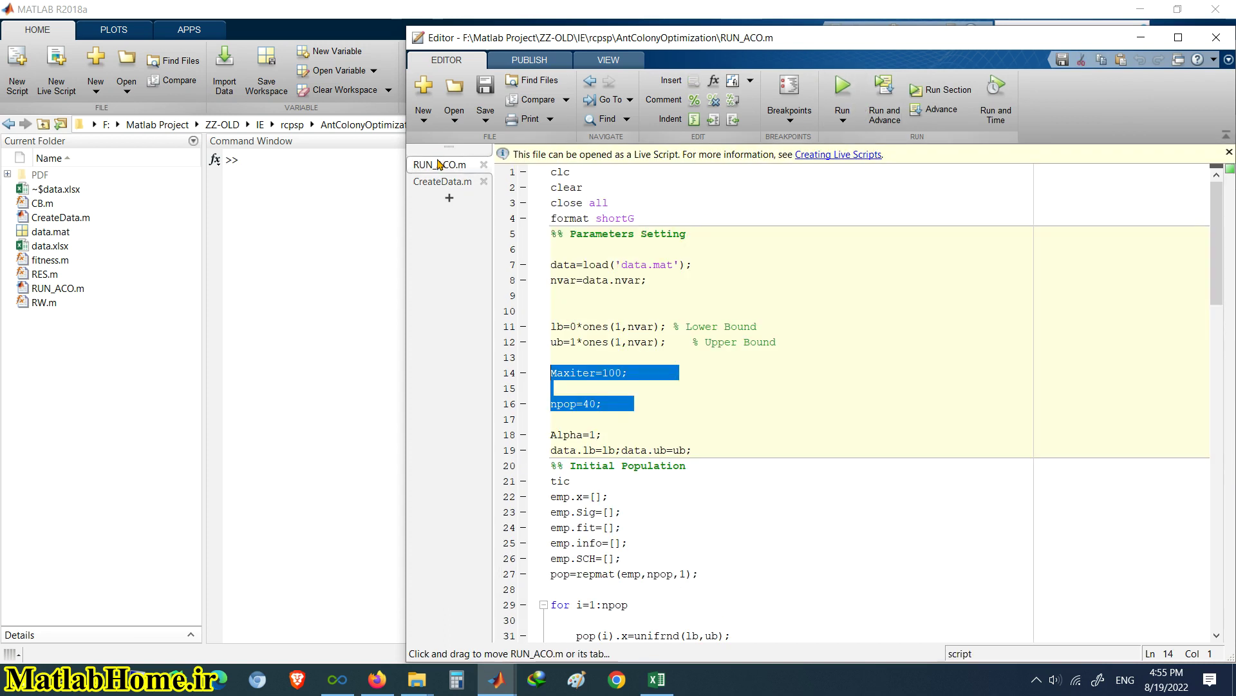
{"action": "left_click", "coordinate": [843, 87]}
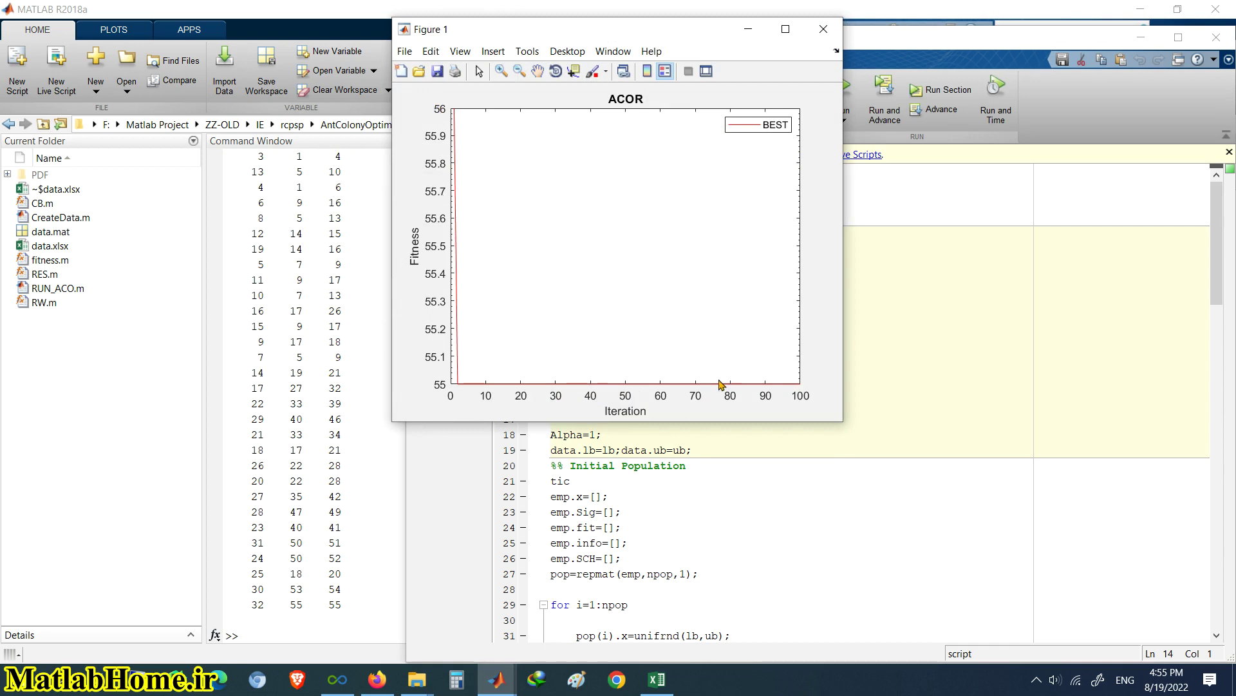
{"action": "left_click", "coordinate": [276, 445]}
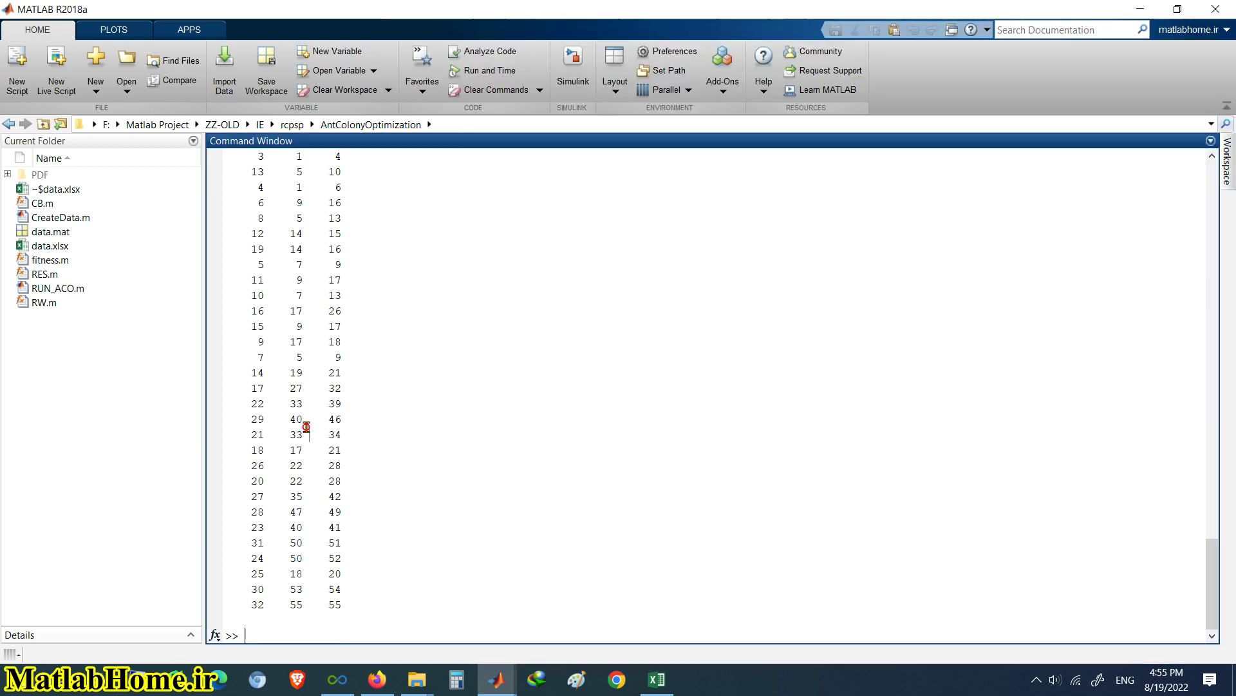
{"action": "scroll", "coordinate": [306, 426], "scroll_direction": "up", "scroll_amount": 5}
{"action": "scroll", "coordinate": [312, 384], "scroll_direction": "up", "scroll_amount": 2}
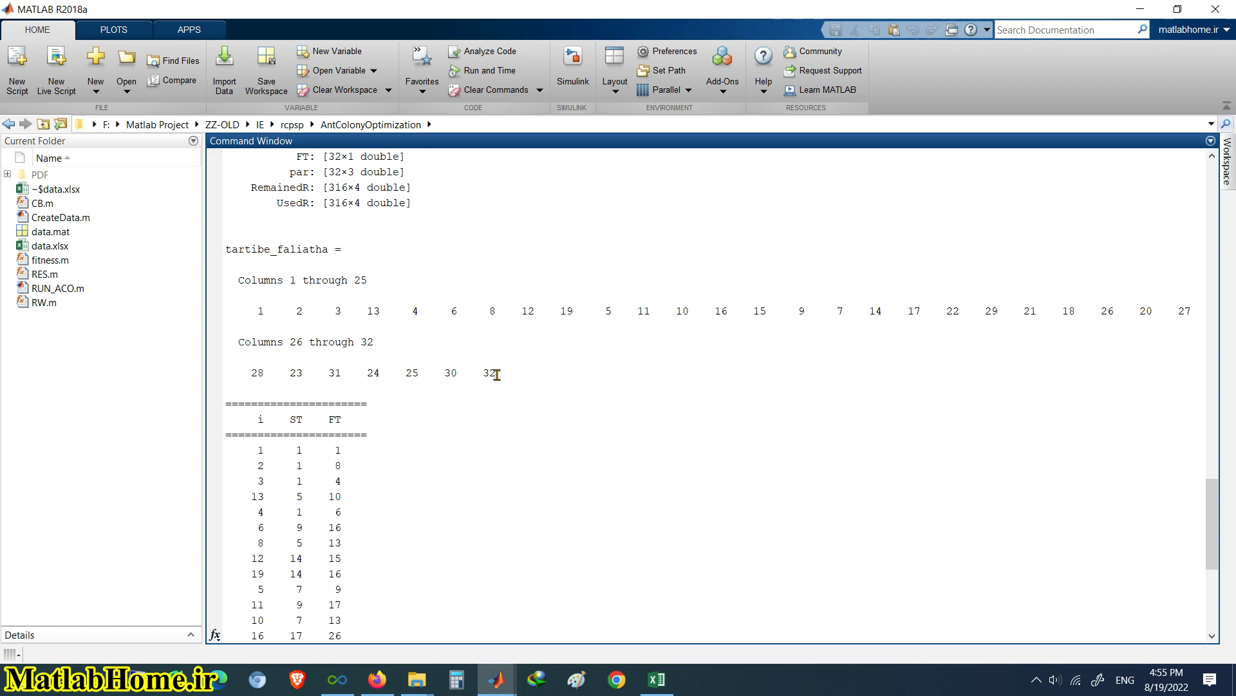
{"action": "scroll", "coordinate": [493, 374], "scroll_direction": "up", "scroll_amount": 4}
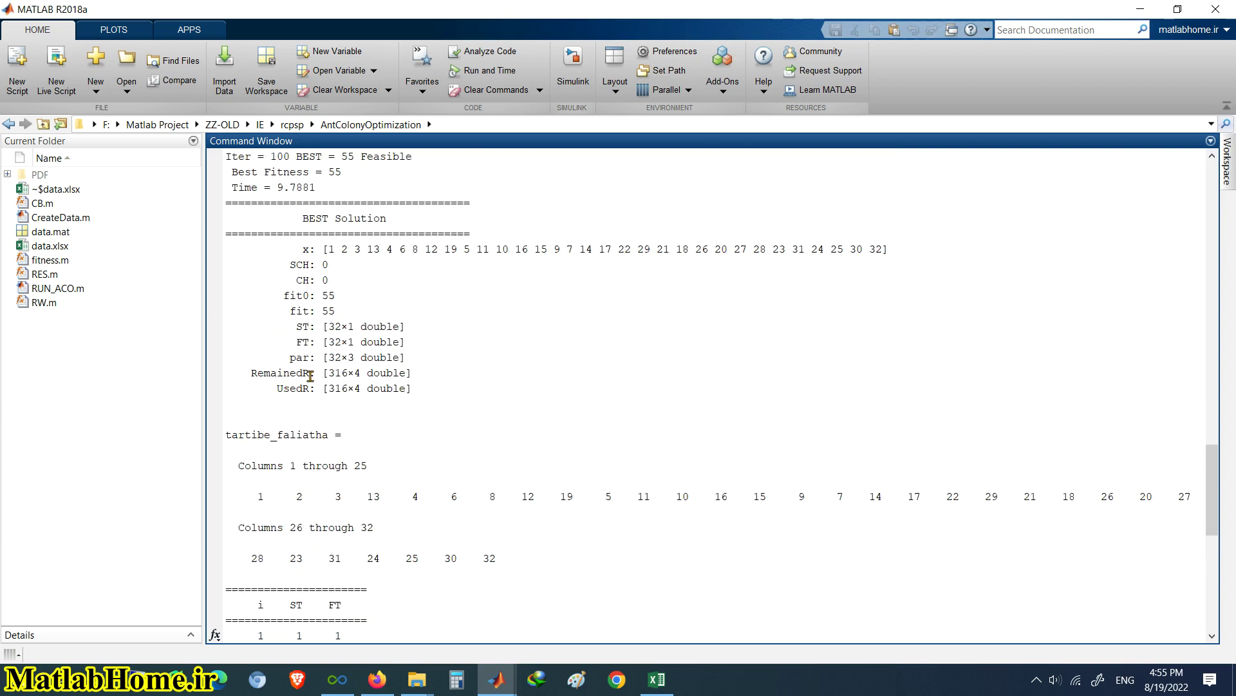
{"action": "scroll", "coordinate": [309, 375], "scroll_direction": "down", "scroll_amount": 5}
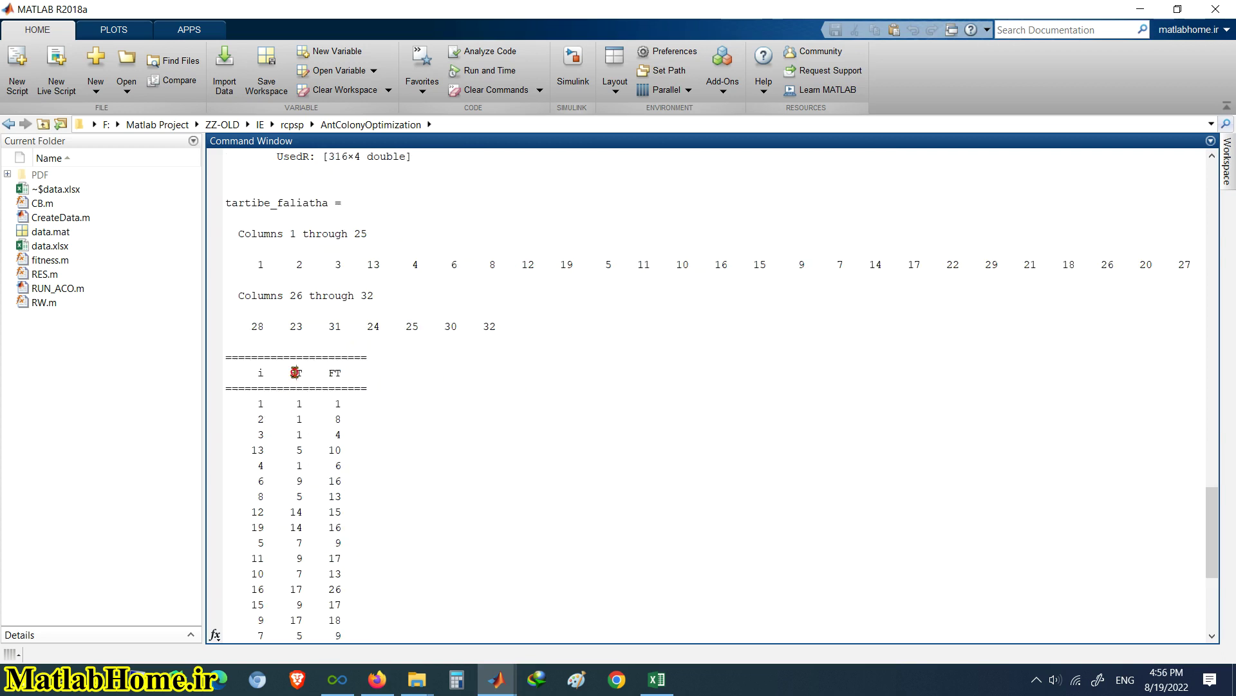
Examine the ST and FT columns of the schedule table, highlighting the values of activities 1 and 2
{"action": "double_click", "coordinate": [296, 373]}
{"action": "left_click", "coordinate": [334, 371]}
{"action": "double_click", "coordinate": [334, 371]}
{"action": "left_click_drag", "start_coordinate": [361, 406], "coordinate": [222, 398]}
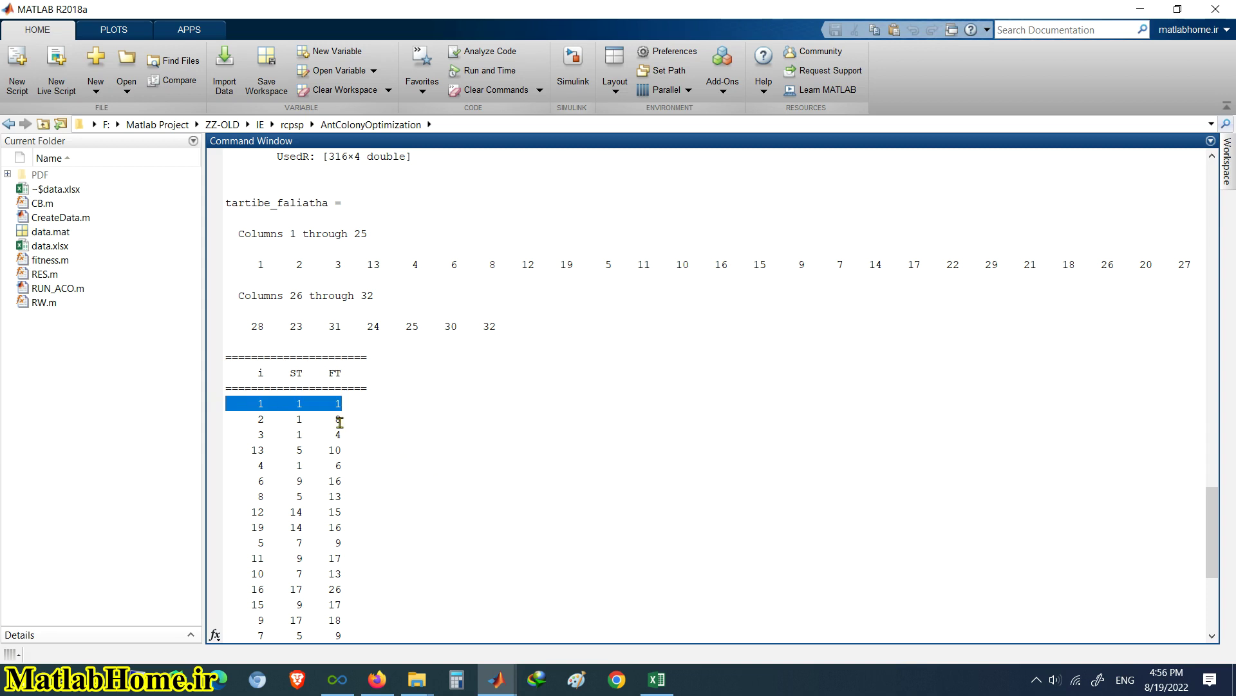
{"action": "left_click", "coordinate": [303, 405]}
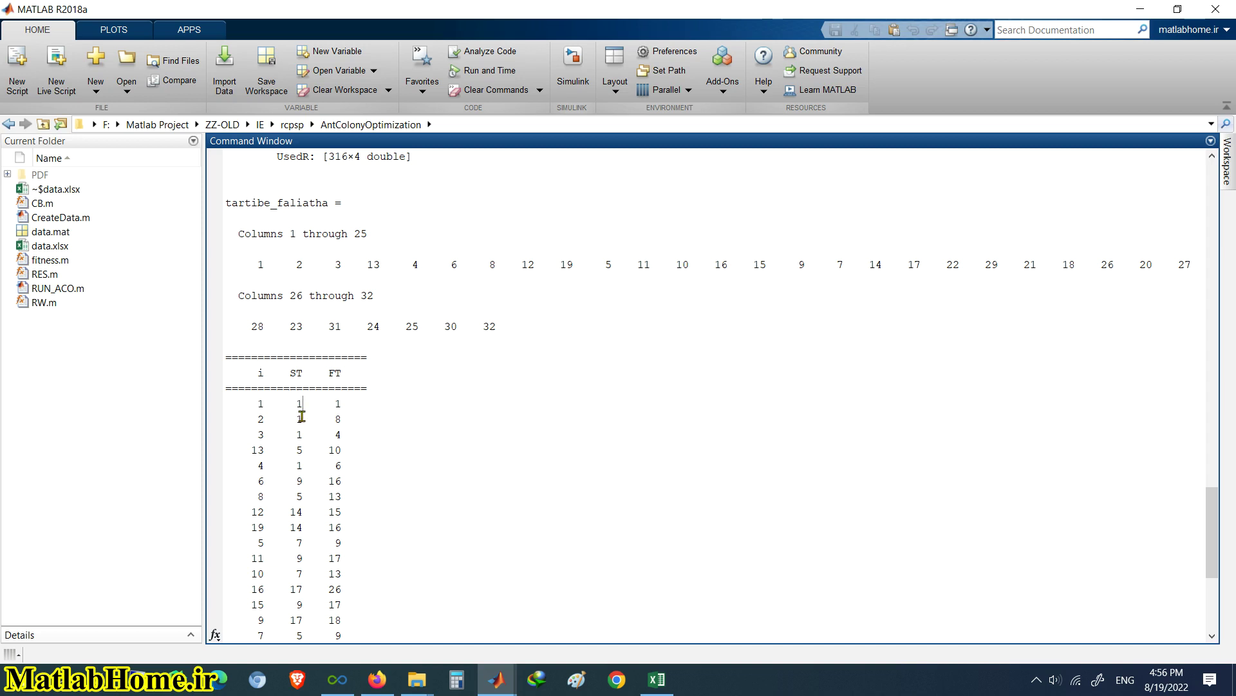
{"action": "double_click", "coordinate": [298, 420]}
{"action": "double_click", "coordinate": [337, 419]}
{"action": "scroll", "coordinate": [299, 495], "scroll_direction": "down", "scroll_amount": 4}
{"action": "scroll", "coordinate": [299, 494], "scroll_direction": "up", "scroll_amount": 3}
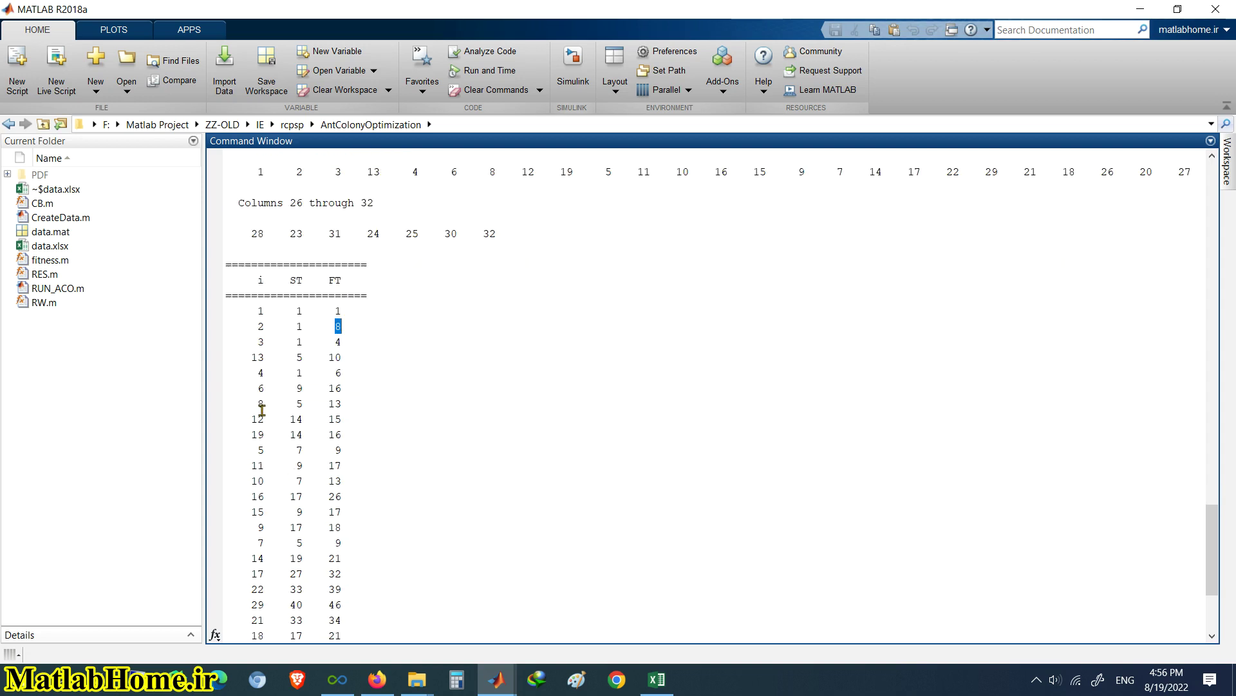
{"action": "scroll", "coordinate": [258, 407], "scroll_direction": "up", "scroll_amount": 1}
{"action": "left_click_drag", "start_coordinate": [256, 405], "coordinate": [358, 398]}
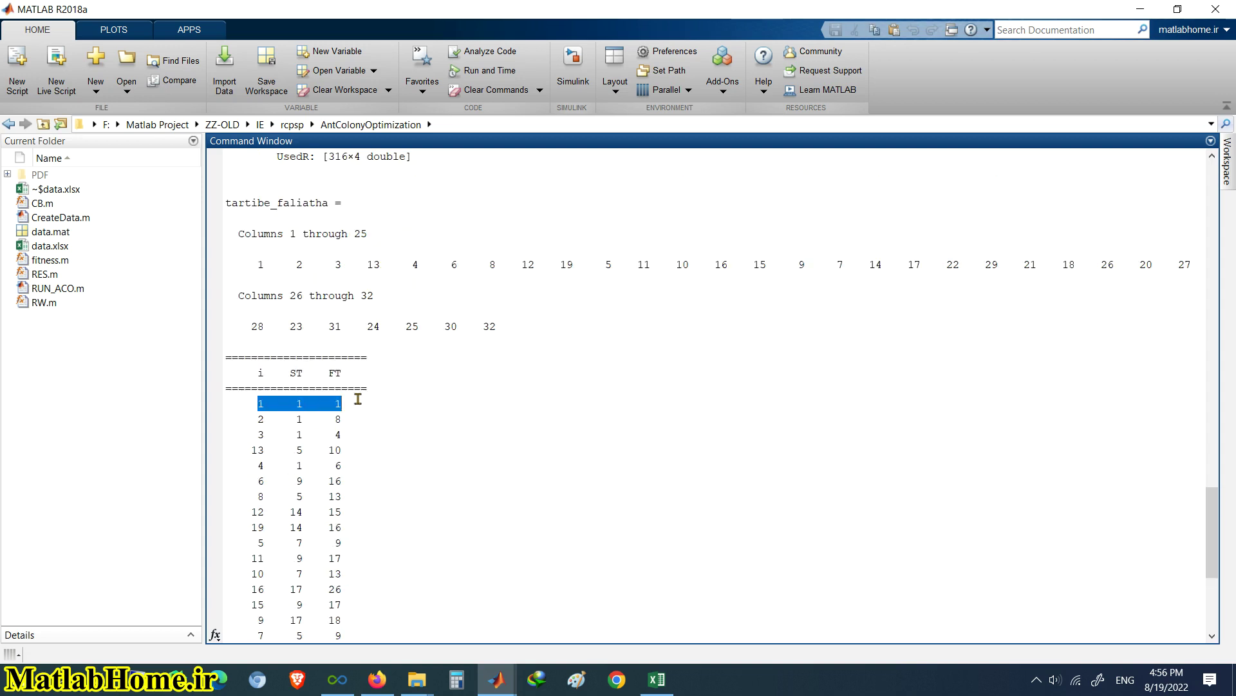